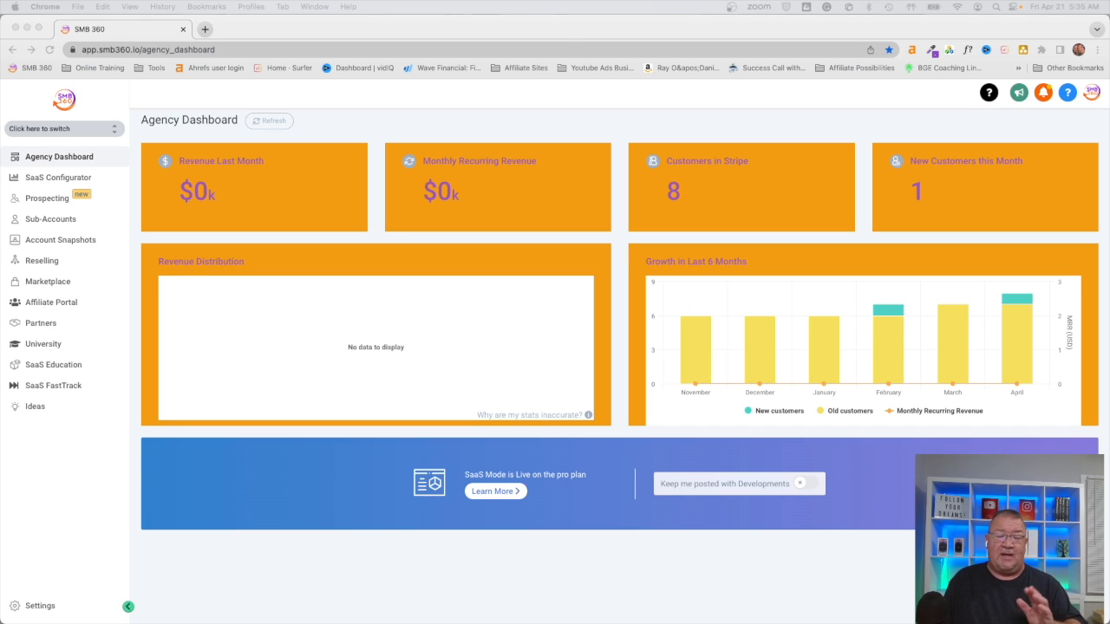
Step: Open the agency's Team settings page listing its three existing members
left_click(40, 606)
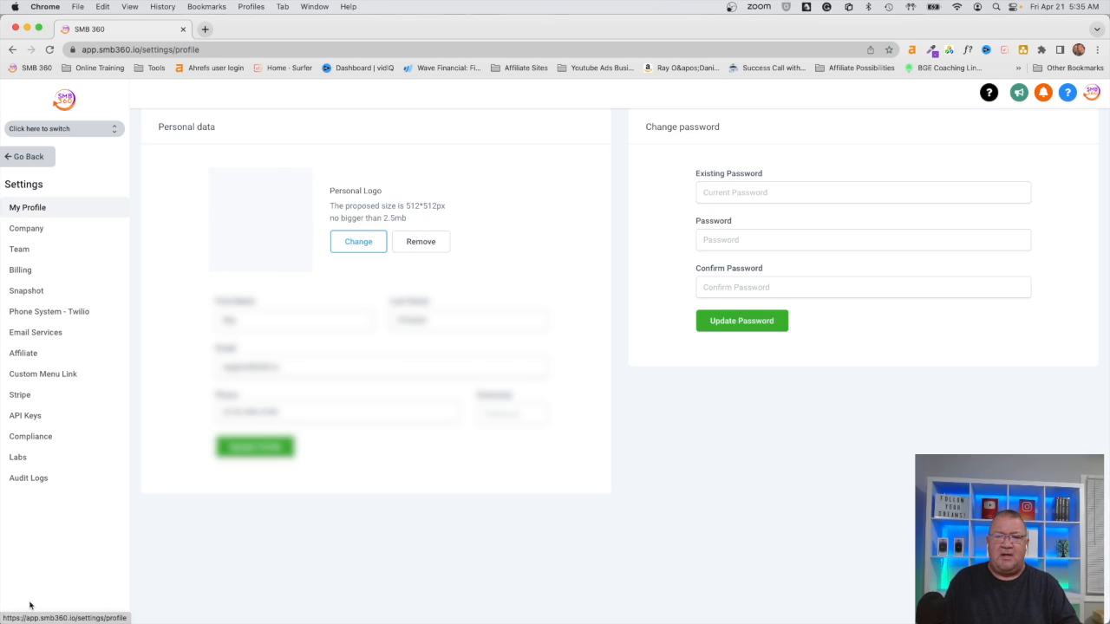
left_click(22, 250)
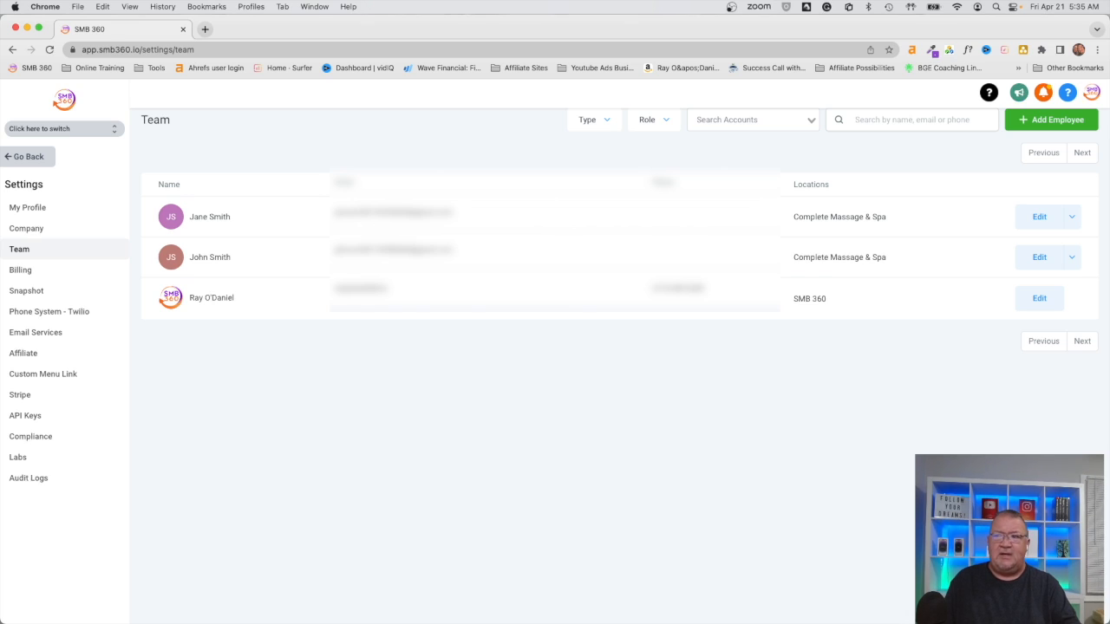
Step: Start a new employee entry and expand its User Info fields for photo, name, email, phone and password
left_click(1041, 121)
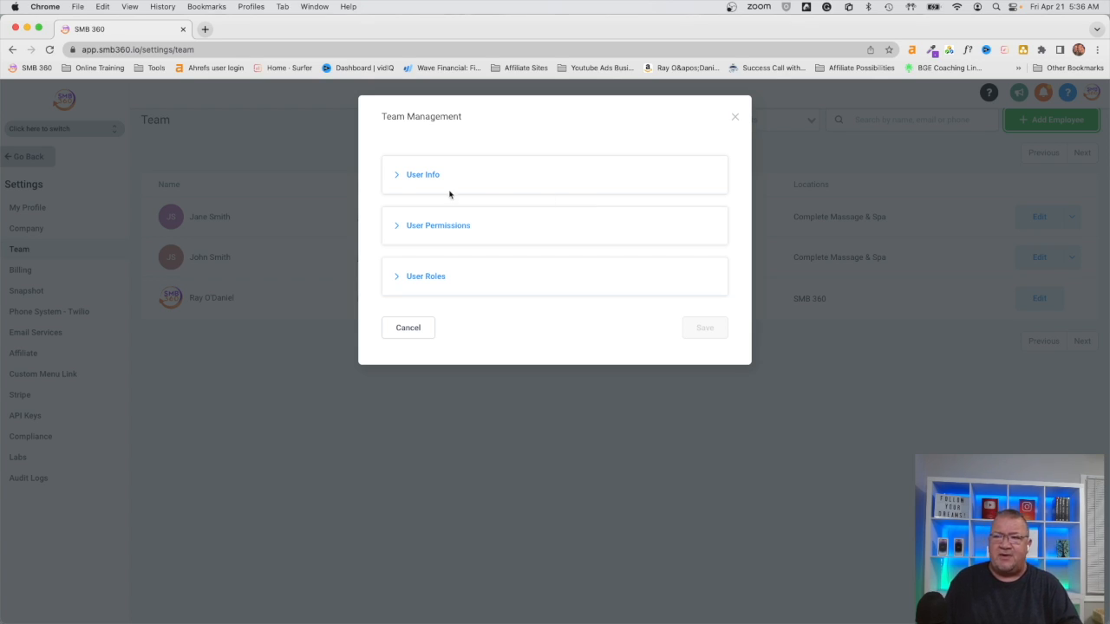
left_click(398, 176)
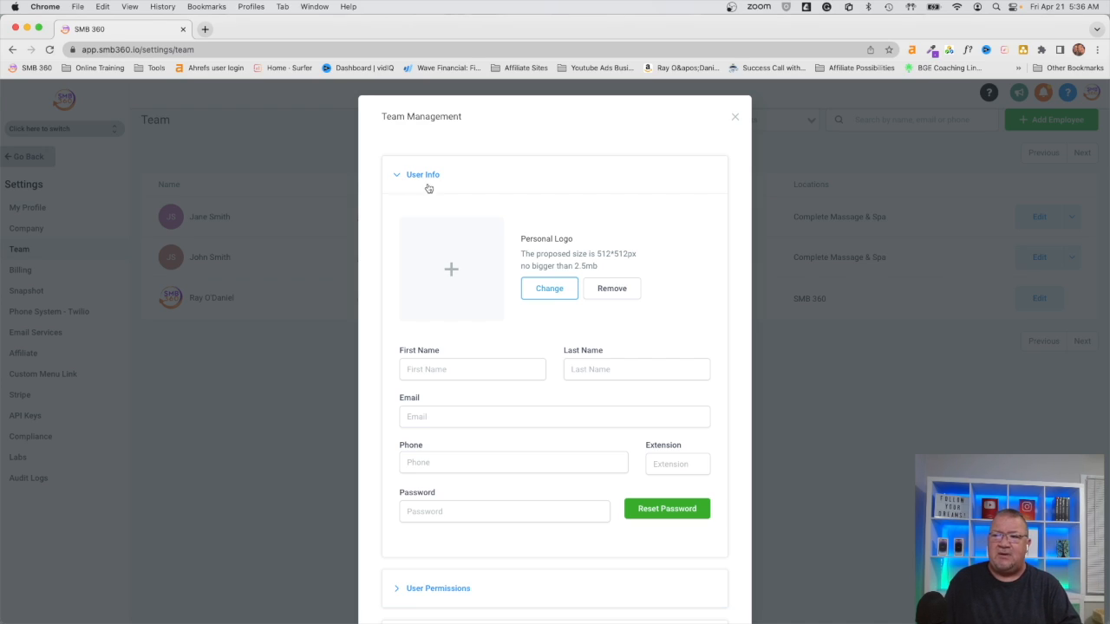
scroll(639, 359, "down", 2)
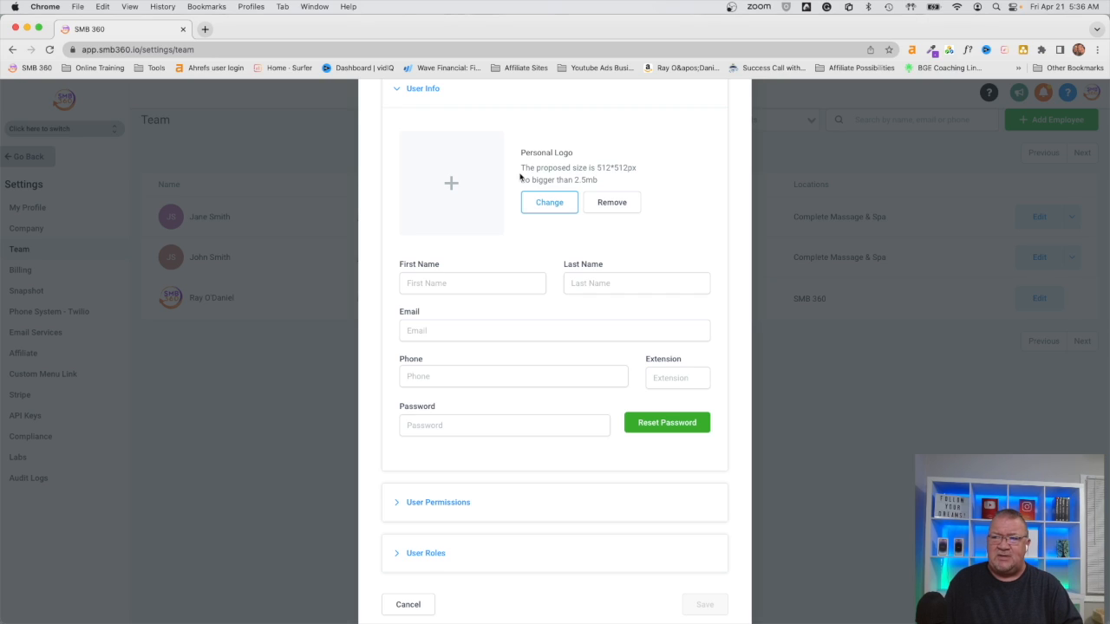
scroll(622, 225, "down", 1)
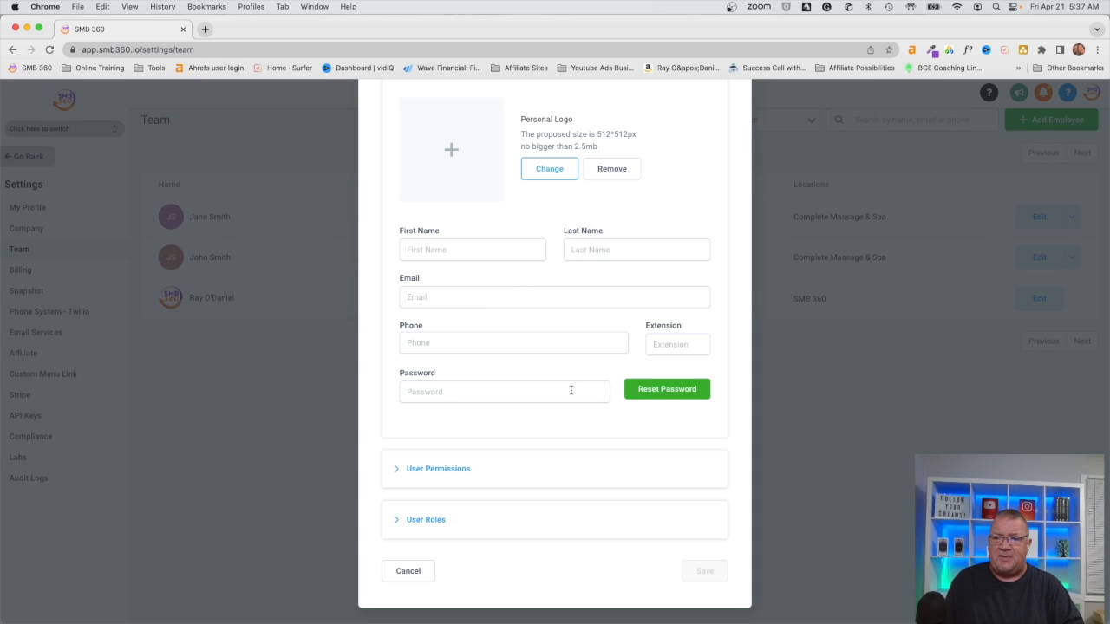
Step: Expand the User Permissions and User Roles sections of the new employee form
left_click(396, 469)
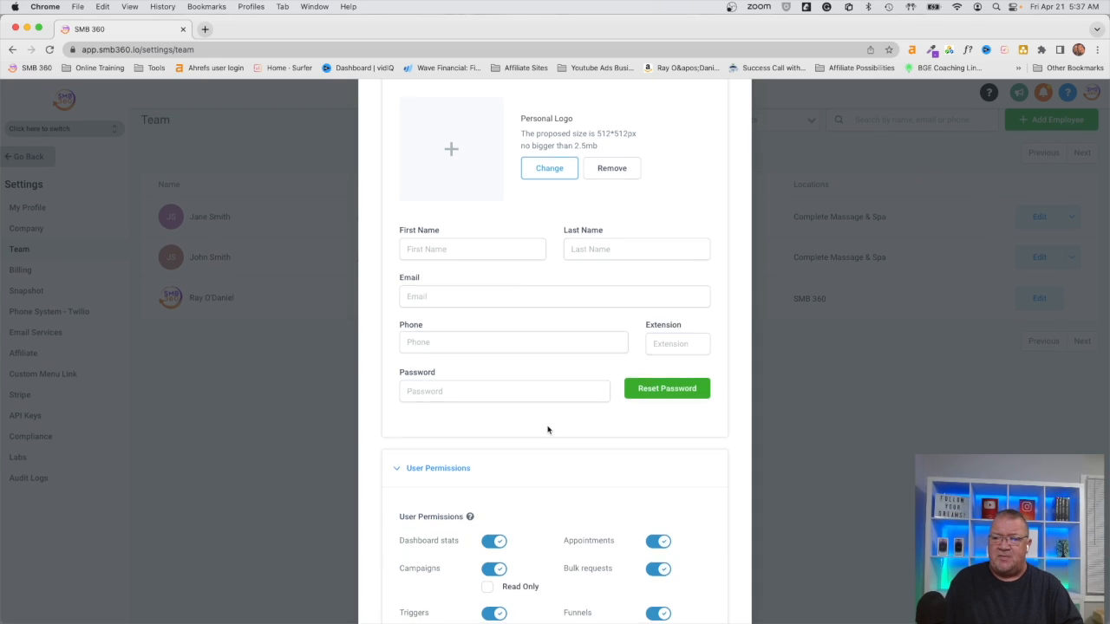
scroll(548, 429, "down", 5)
scroll(548, 428, "down", 1)
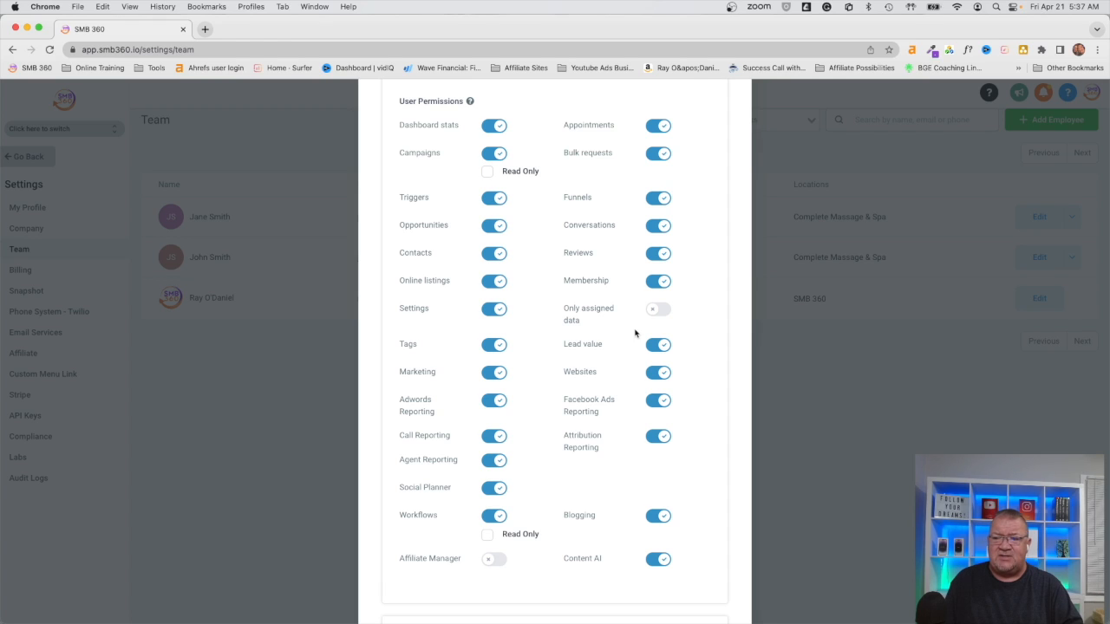
scroll(634, 333, "down", 3)
left_click(397, 521)
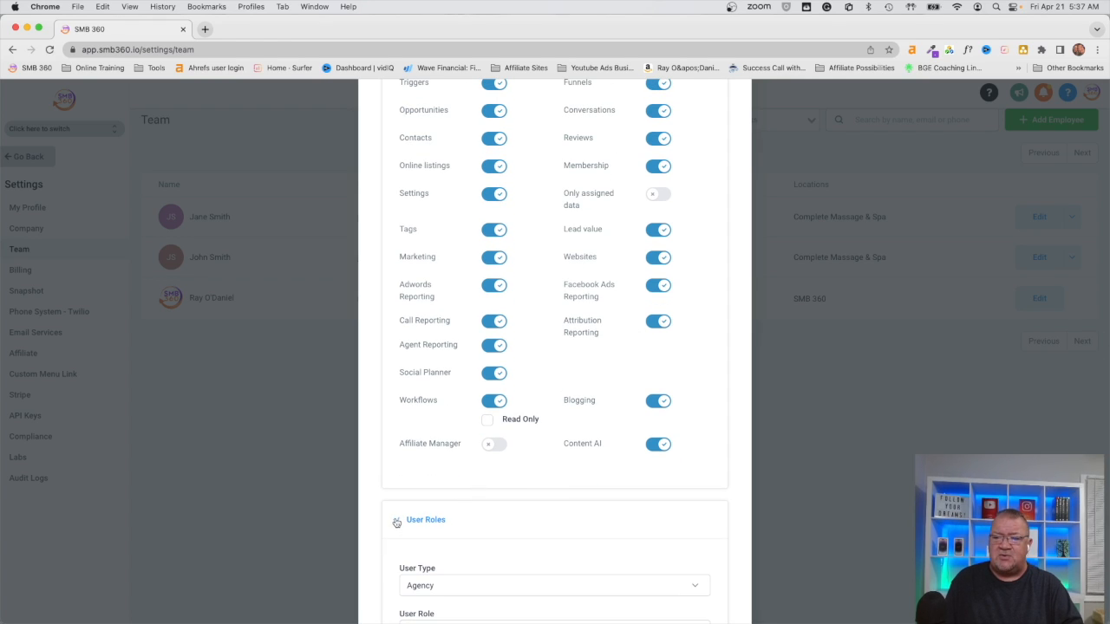
scroll(543, 511, "down", 5)
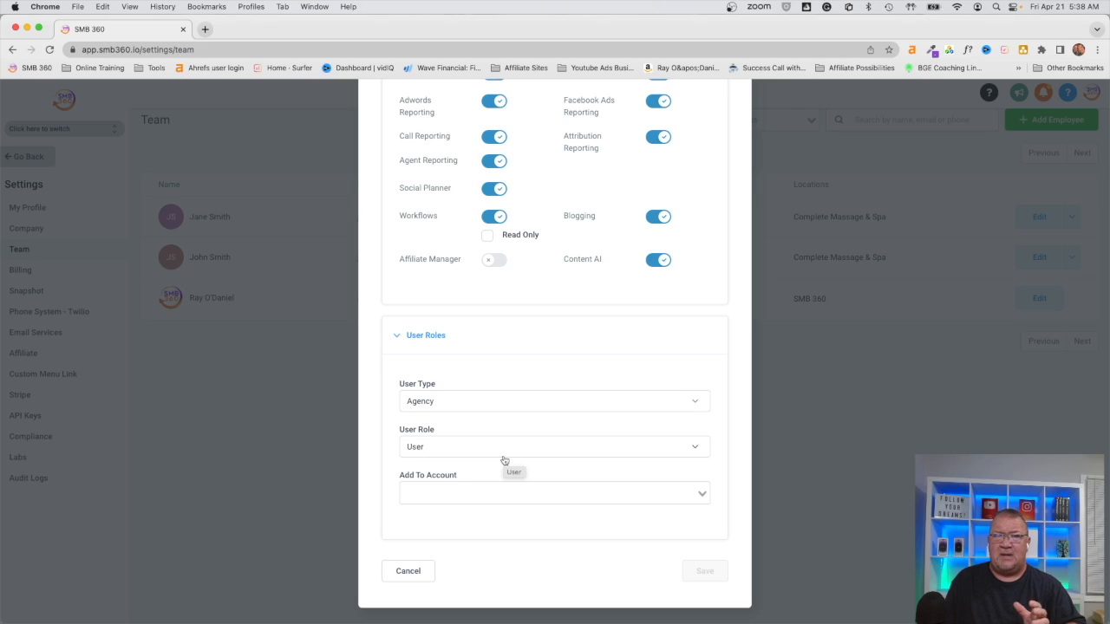
Step: Try User Type Account, revert to Agency, and set User Role to Admin
left_click(451, 407)
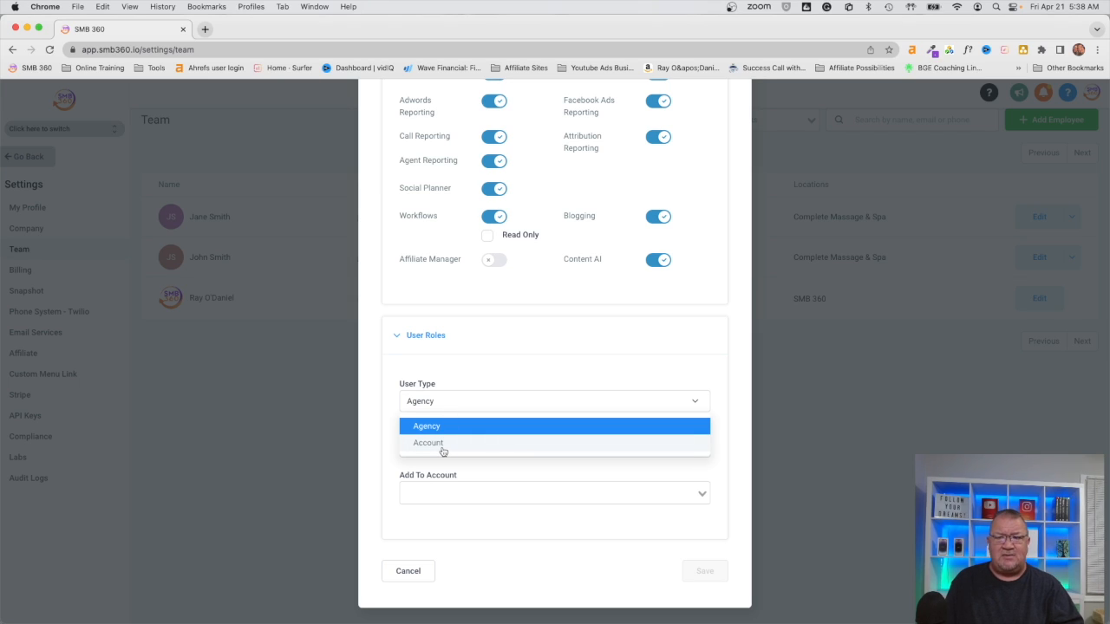
left_click(443, 443)
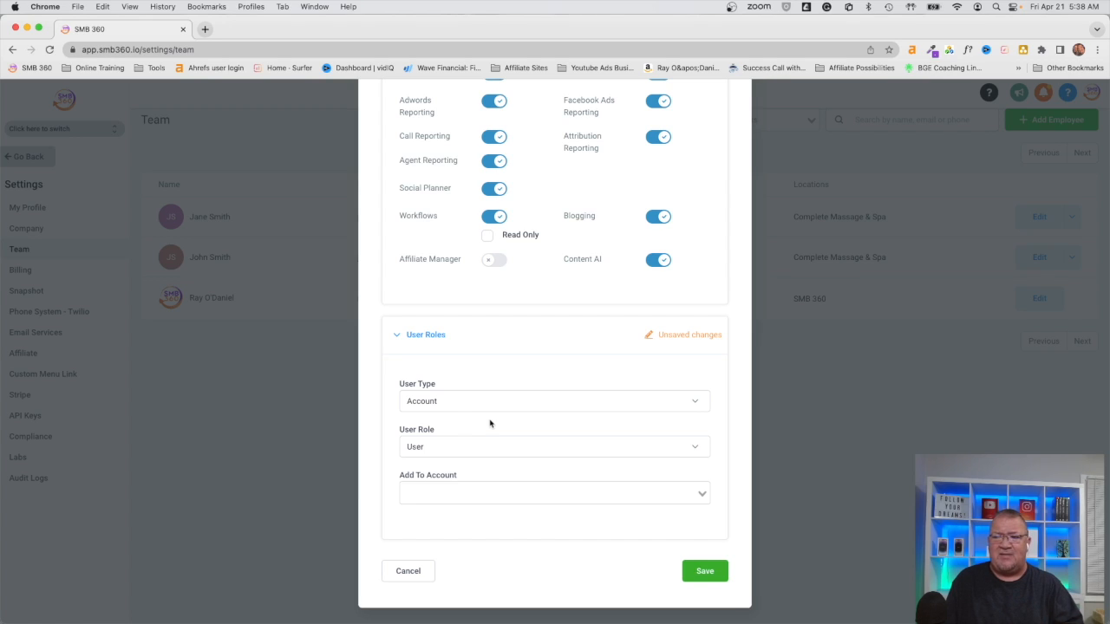
left_click(440, 406)
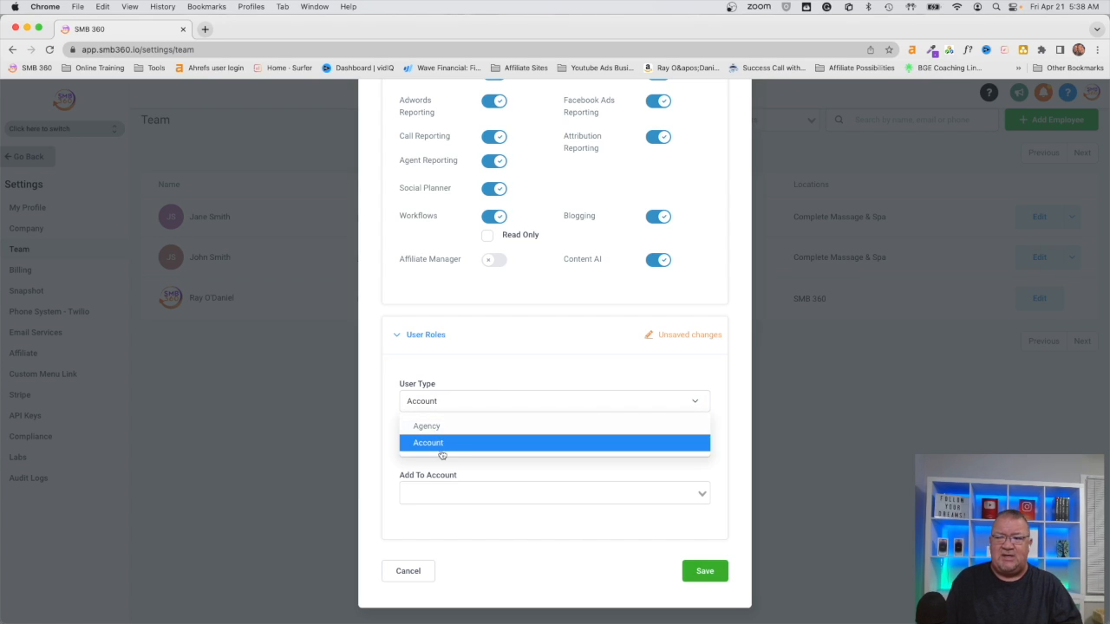
left_click(451, 426)
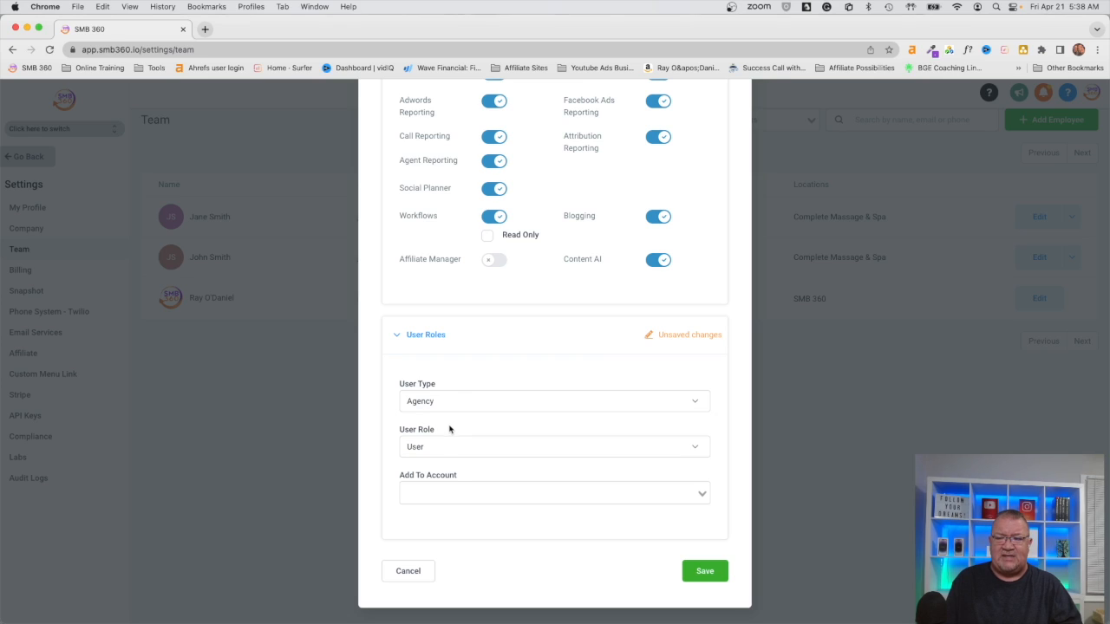
left_click(438, 450)
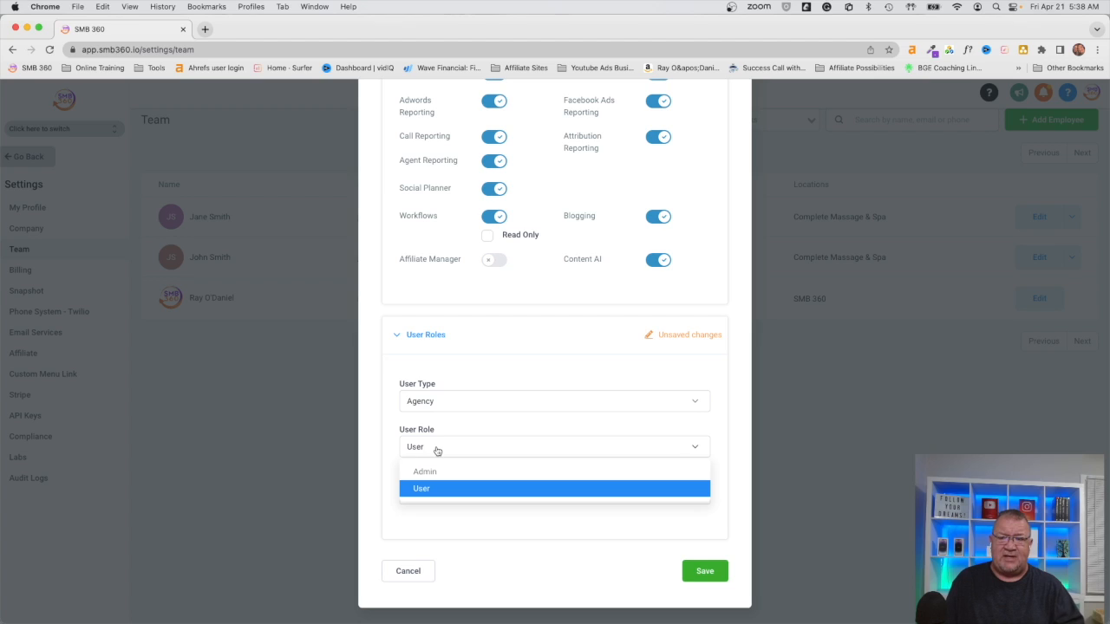
left_click(431, 472)
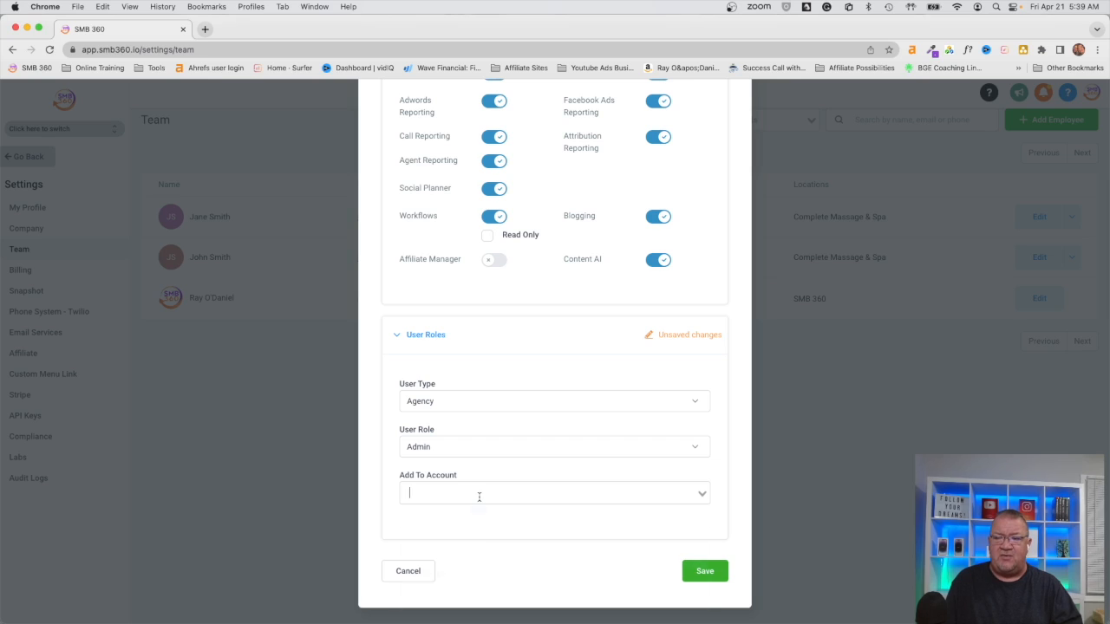
Step: Check the Add To Account options without choosing one, then cancel the new employee form
left_click(479, 497)
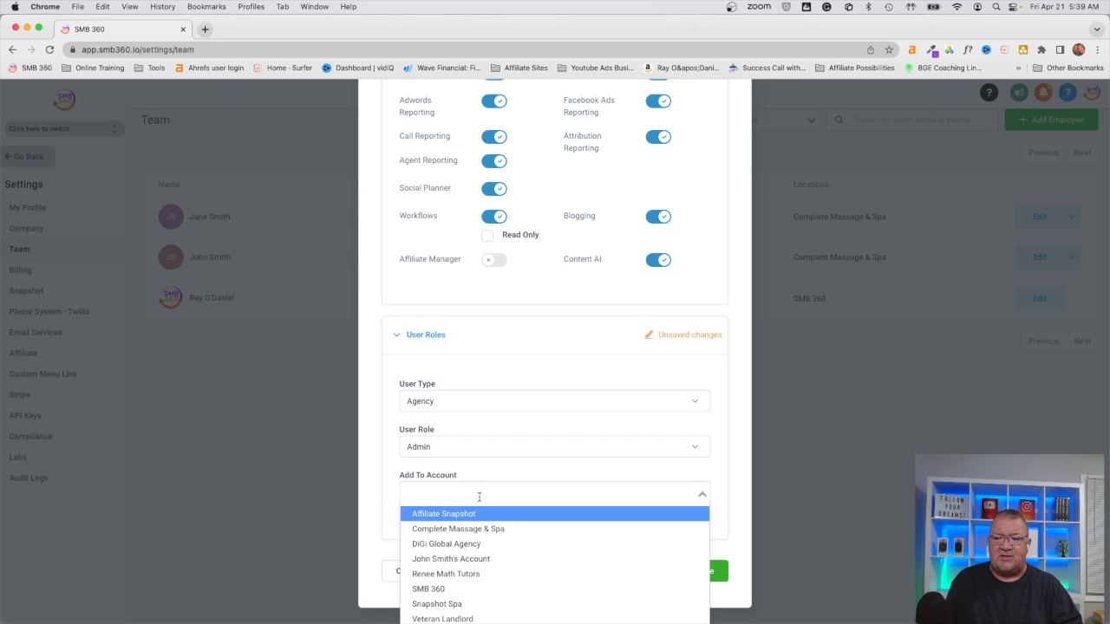
left_click(383, 487)
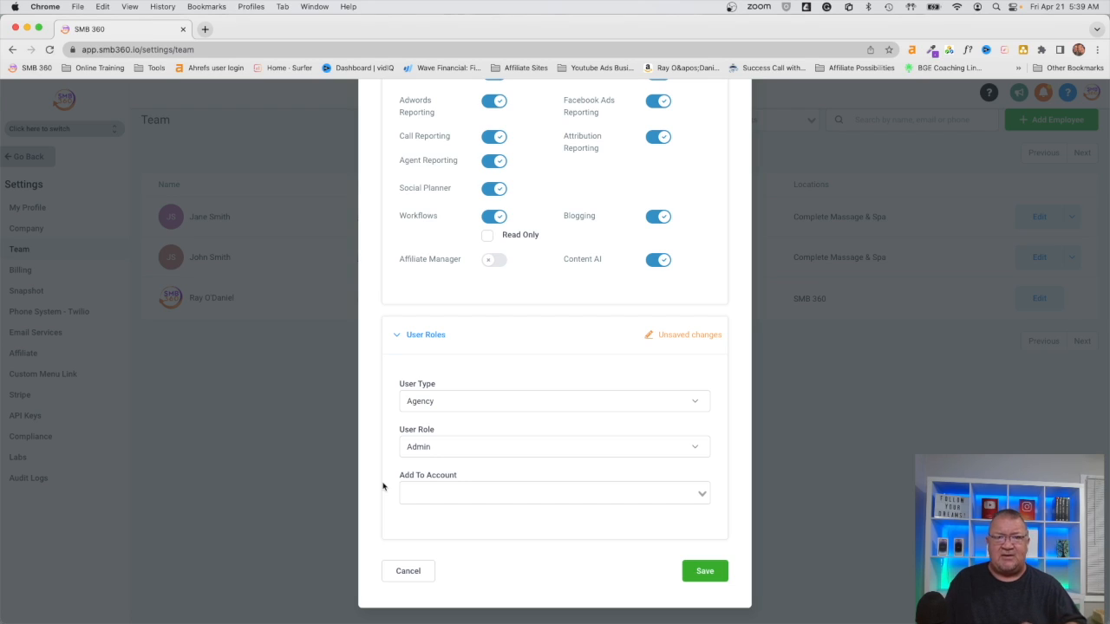
left_click(404, 574)
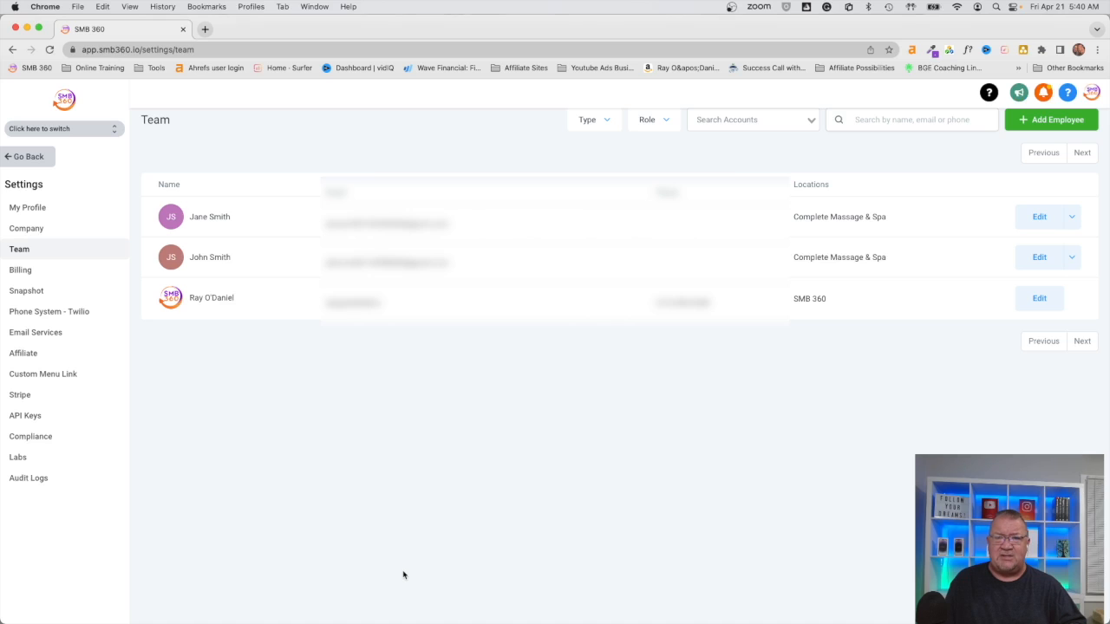
Step: Switch to the DiGi Global Agency sub-account and open its empty My Staff list
left_click(103, 130)
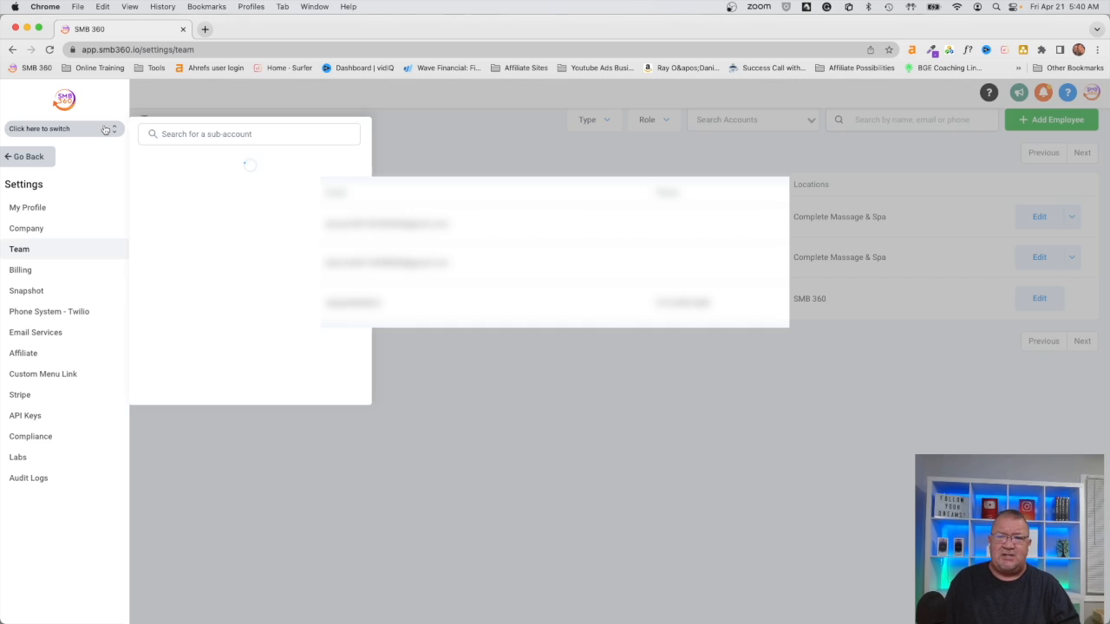
left_click(206, 280)
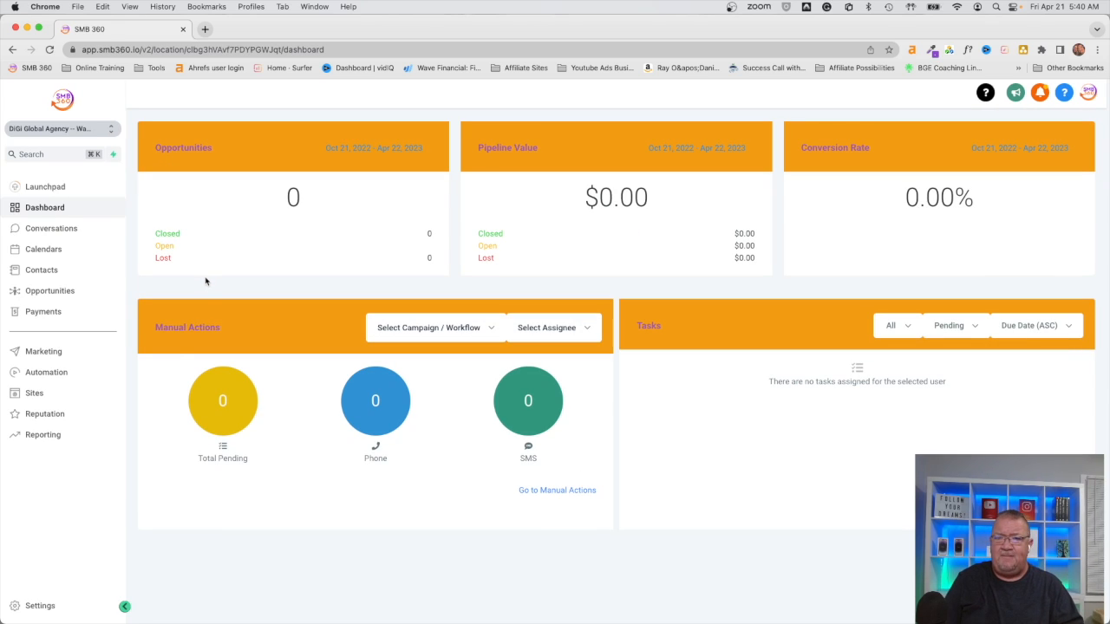
left_click(41, 606)
left_click(32, 285)
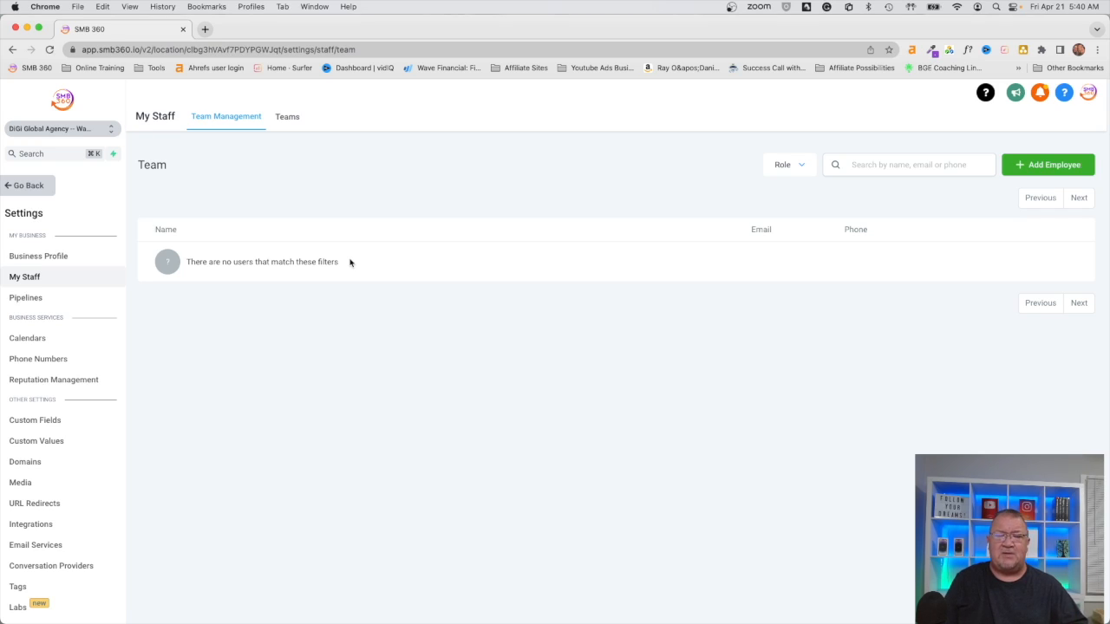
left_click(1035, 167)
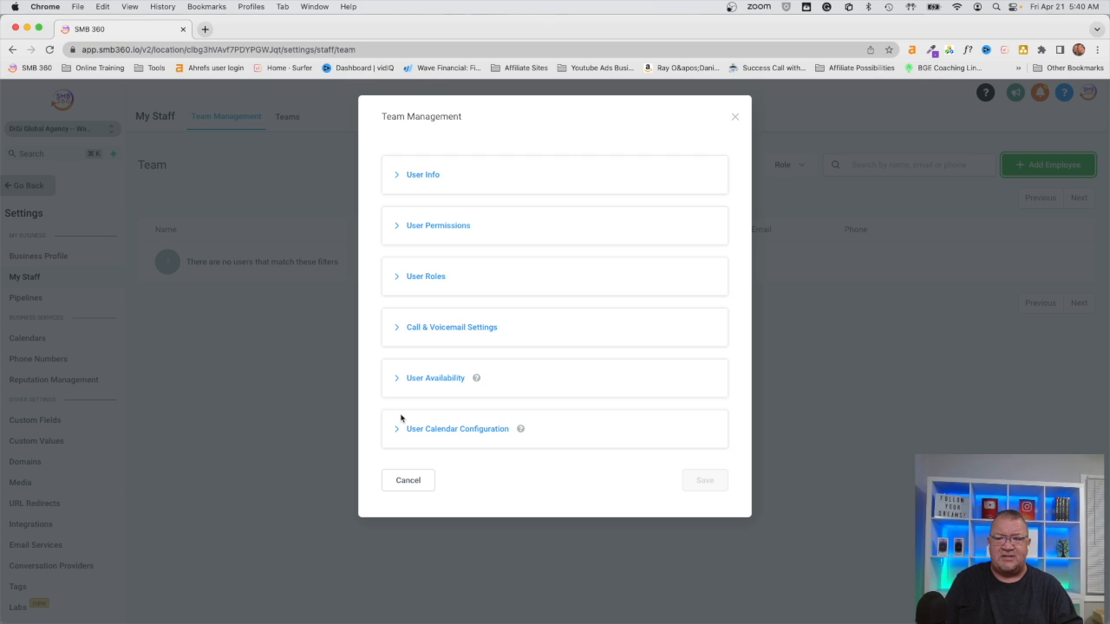
left_click(395, 175)
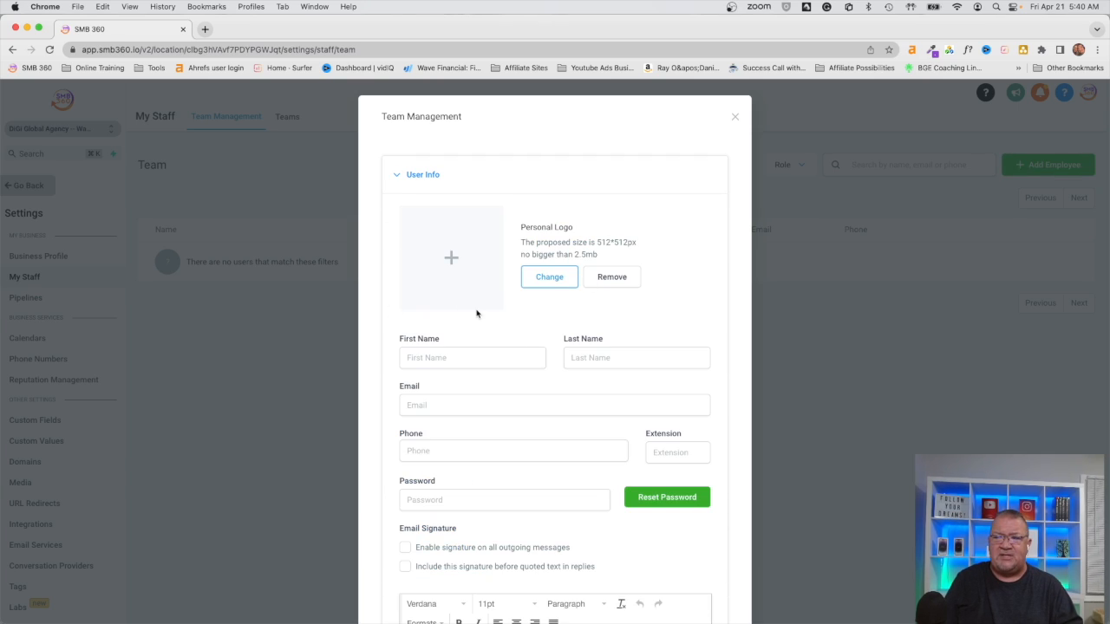
scroll(568, 303, "down", 5)
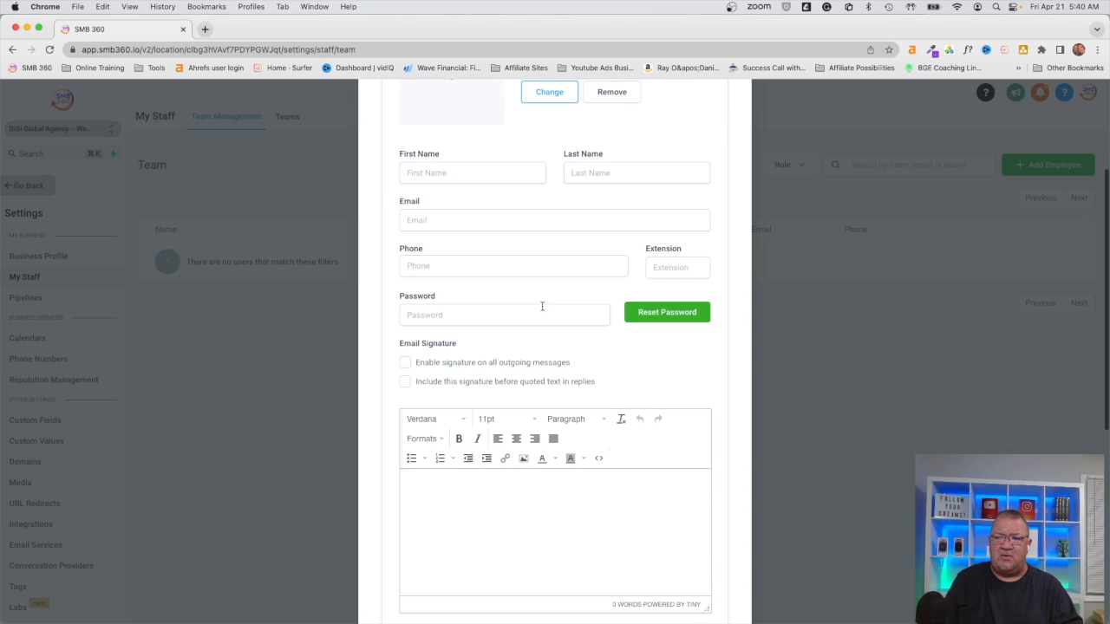
scroll(617, 338, "down", 3)
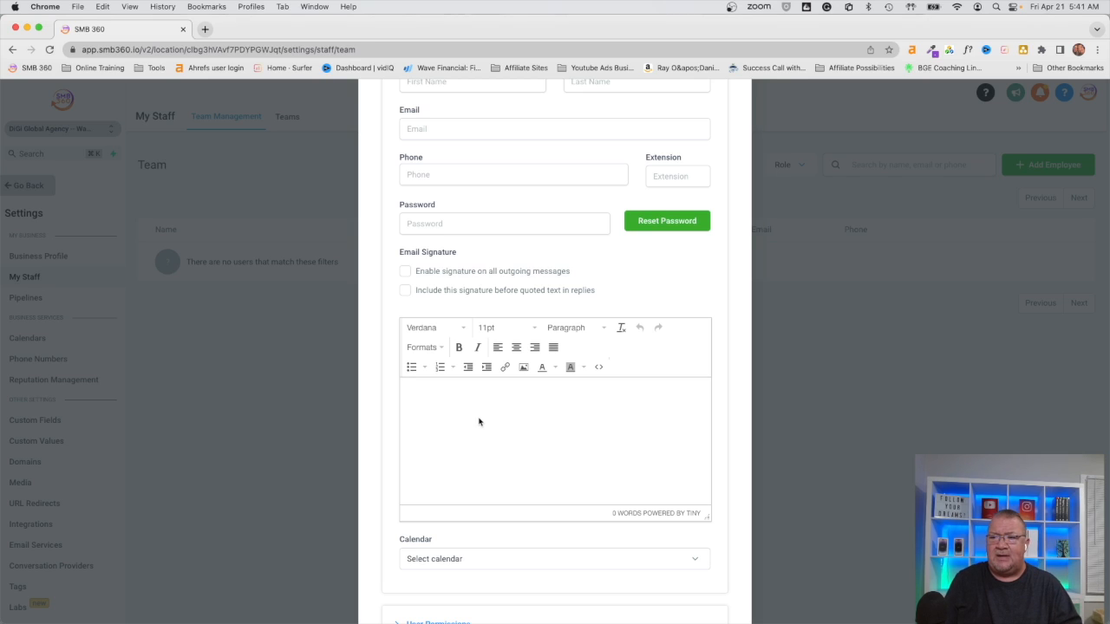
scroll(510, 407, "down", 7)
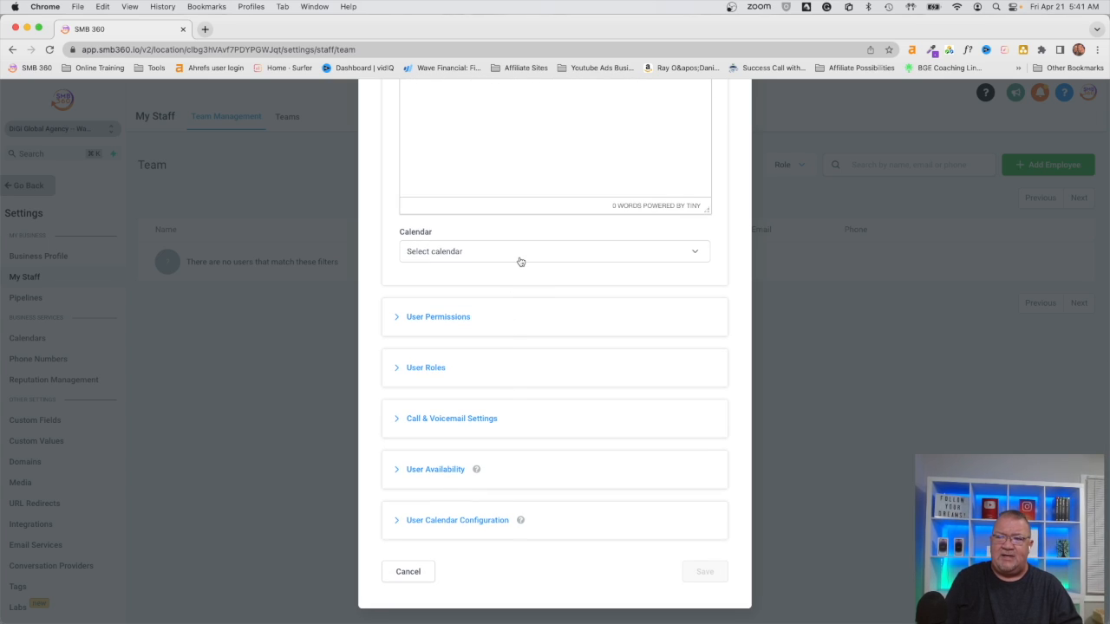
left_click(515, 255)
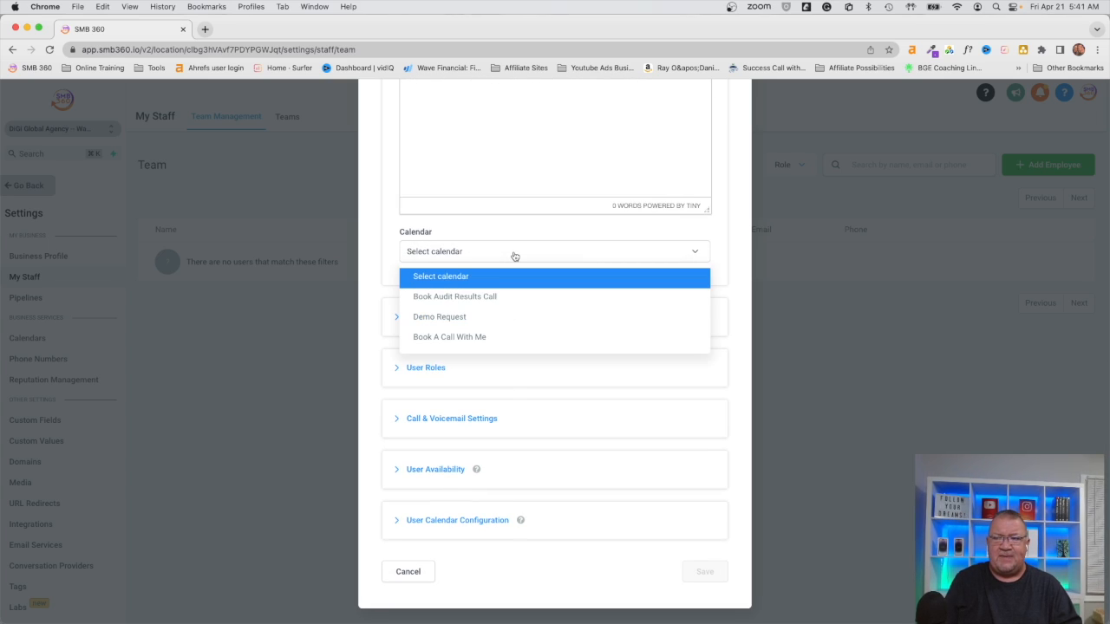
left_click(514, 254)
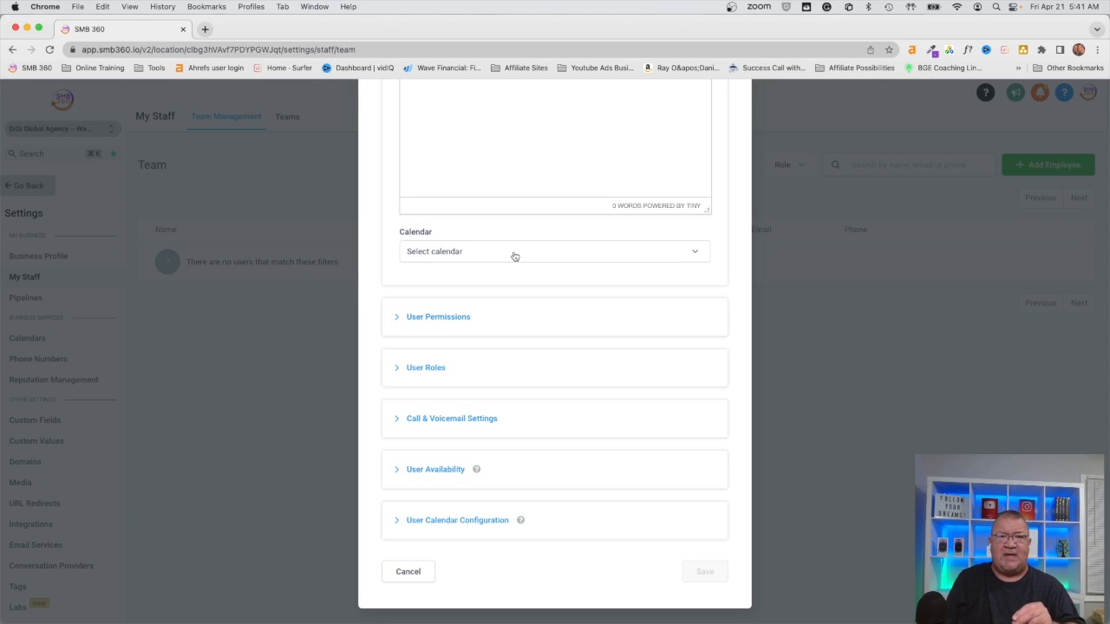
left_click(515, 251)
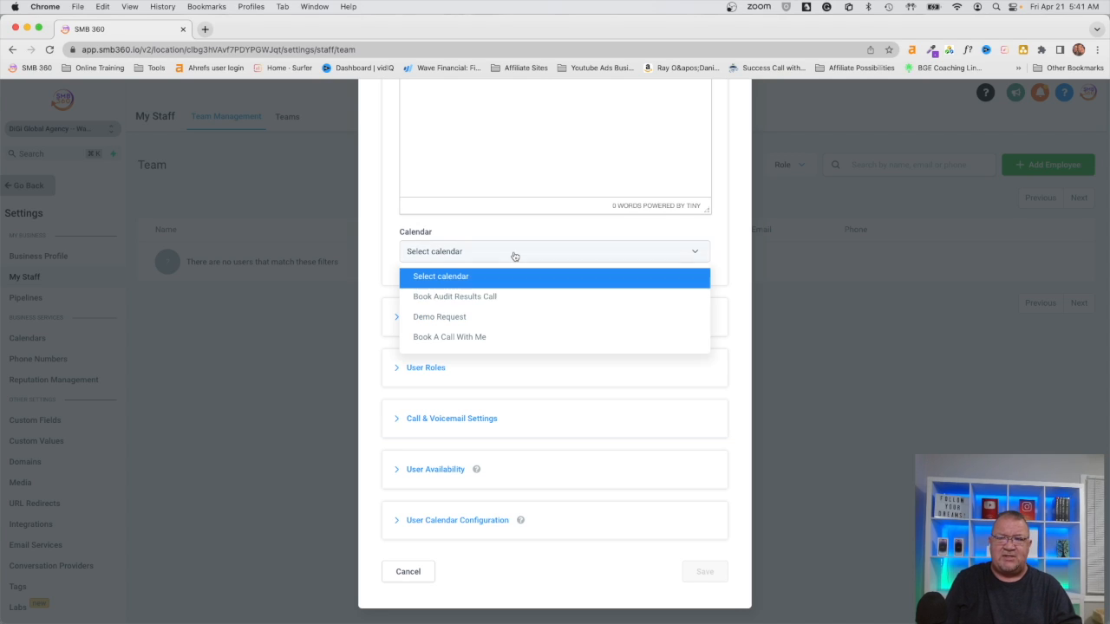
left_click(514, 252)
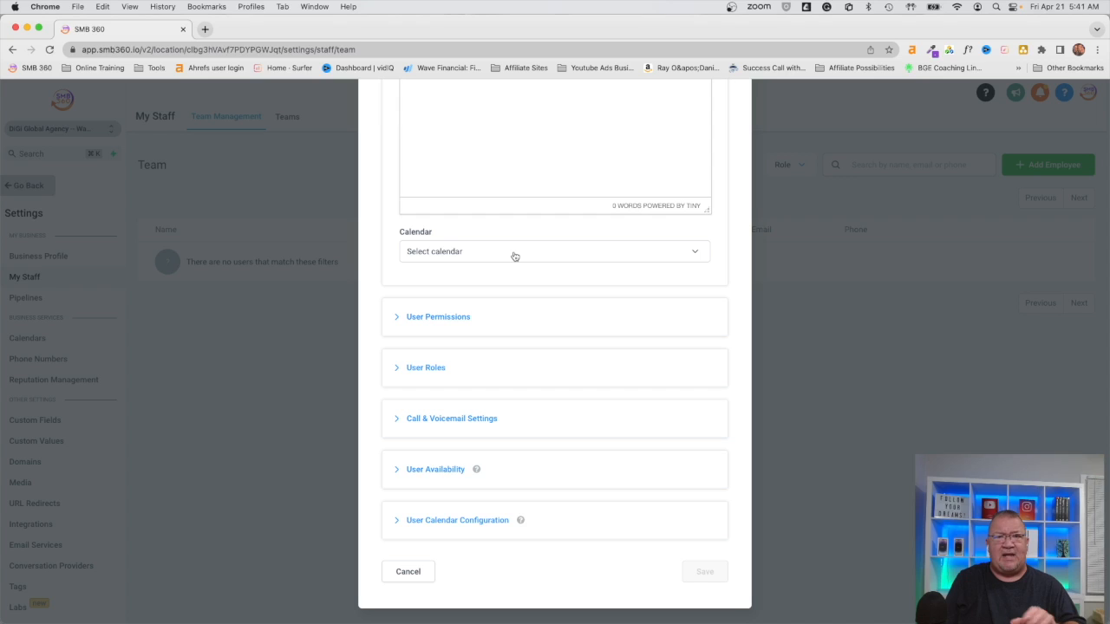
Step: Expand User Permissions, switch off Dashboard stats, and open a second browser tab
left_click(395, 318)
scroll(730, 429, "down", 5)
scroll(731, 429, "down", 1)
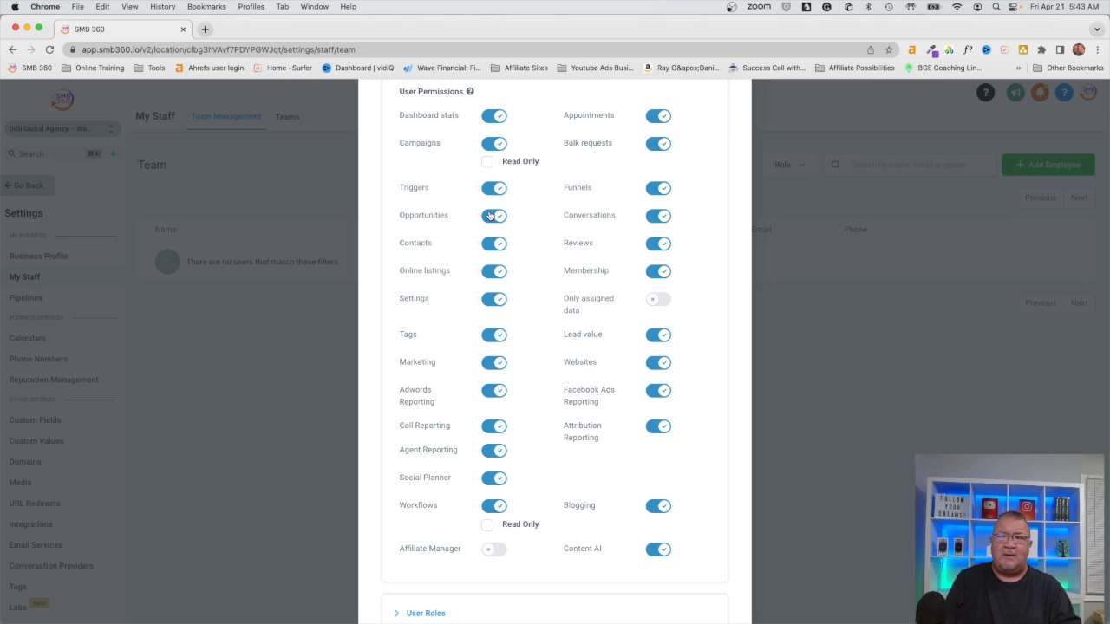
left_click(497, 120)
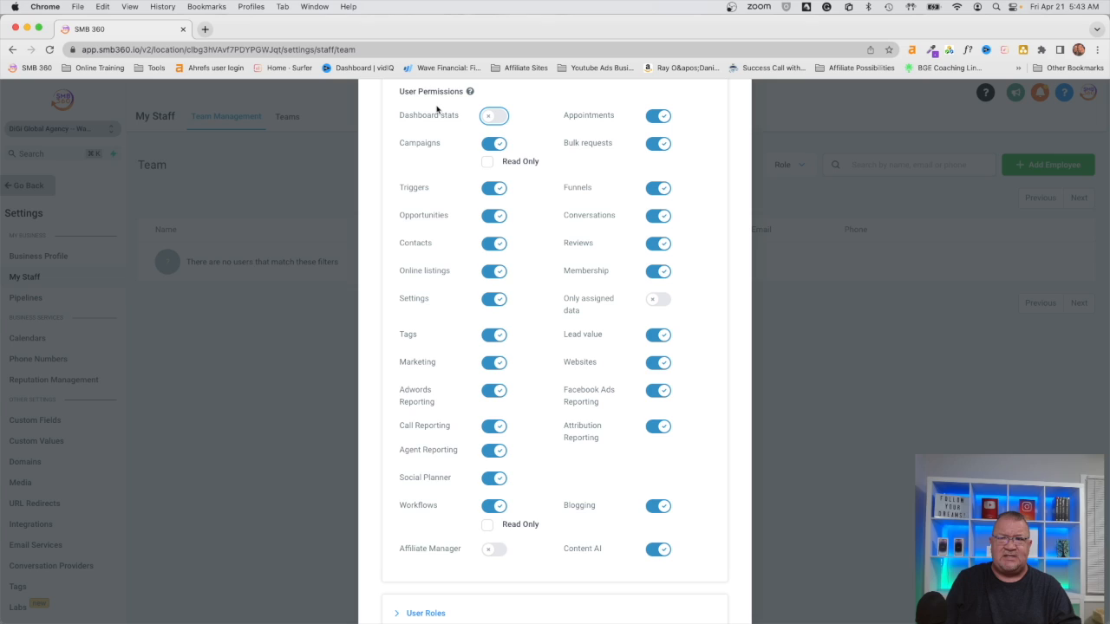
left_click(205, 28)
Step: Load the agency sub-account's dashboard in the second tab, then return to the permissions tab
left_click(30, 68)
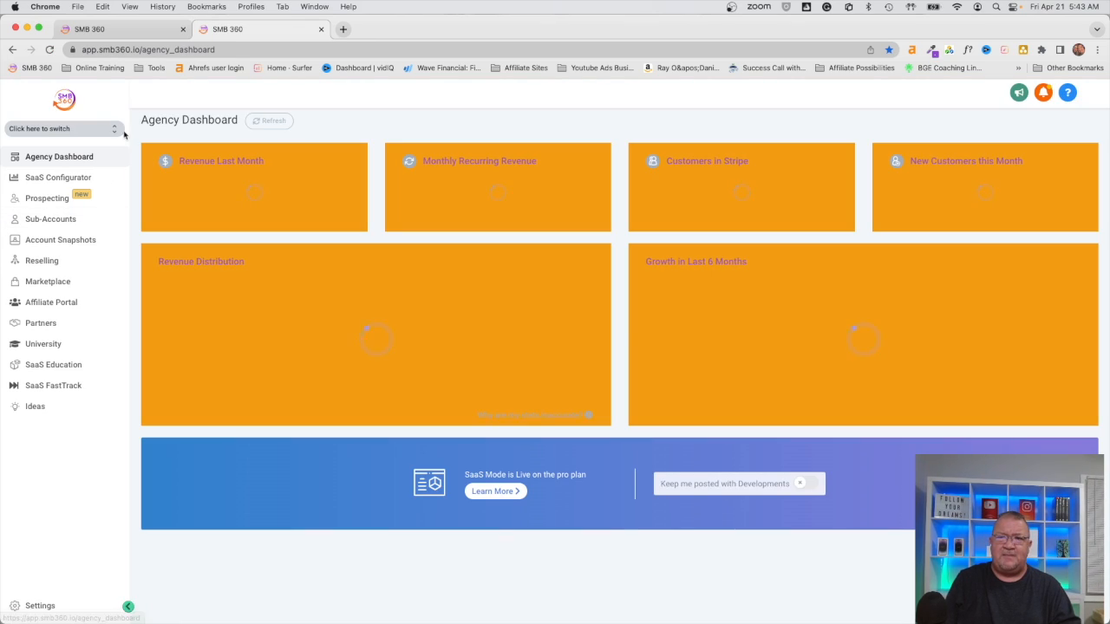
left_click(114, 129)
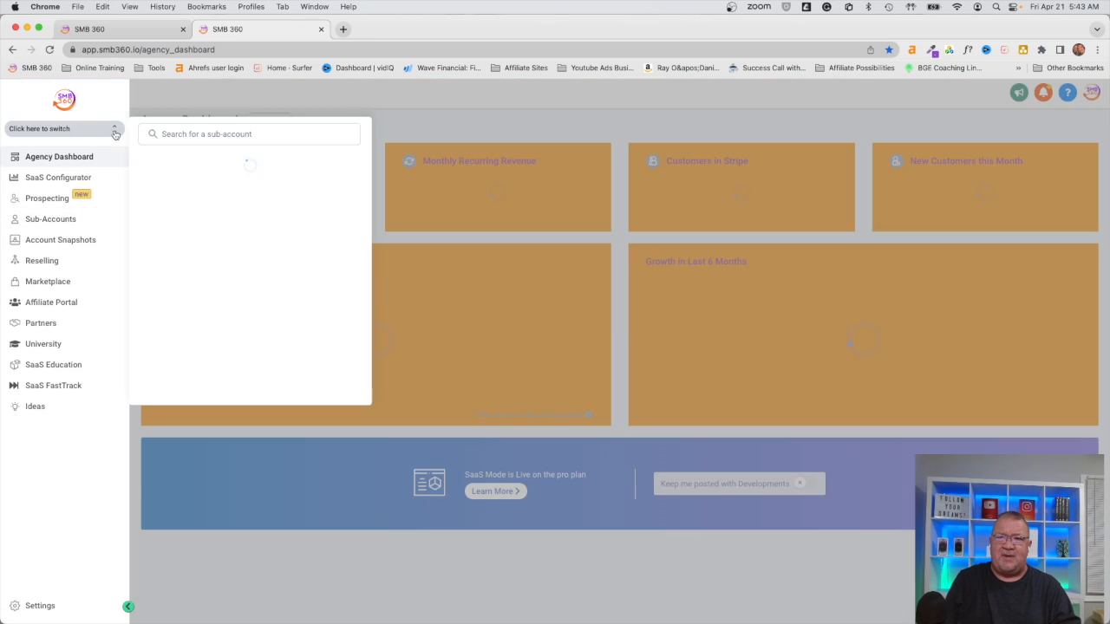
left_click(181, 279)
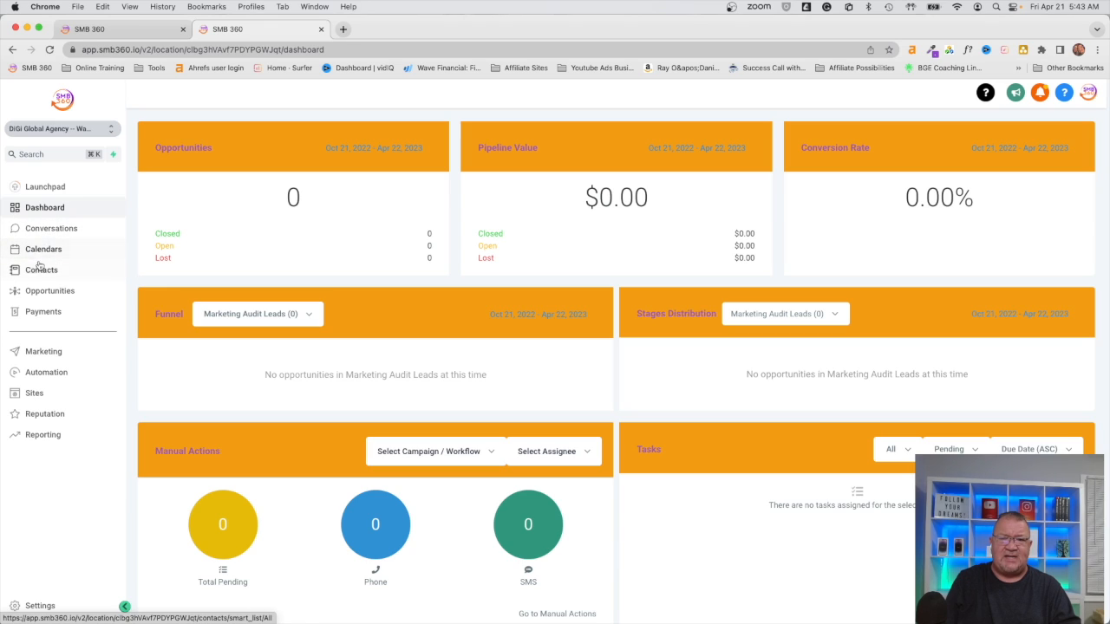
left_click(95, 29)
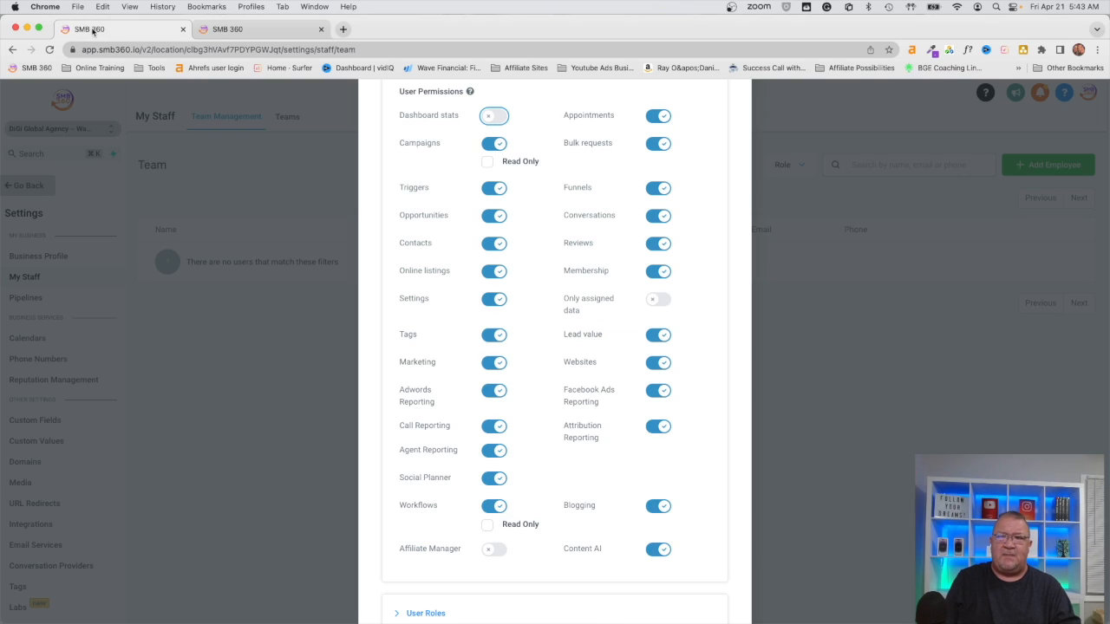
left_click(250, 30)
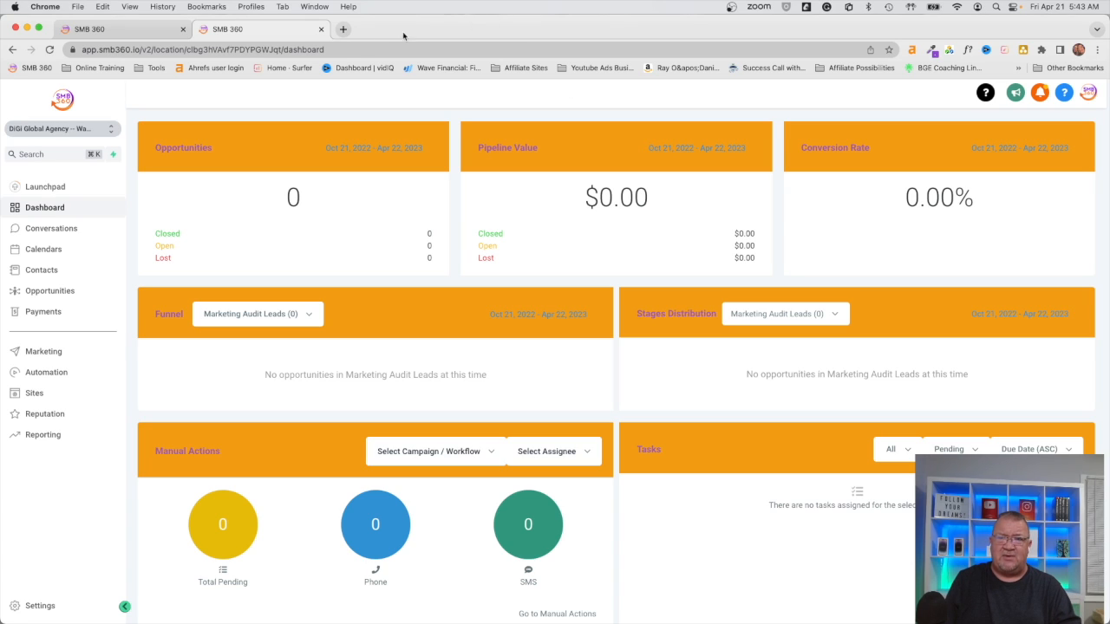
left_click(130, 32)
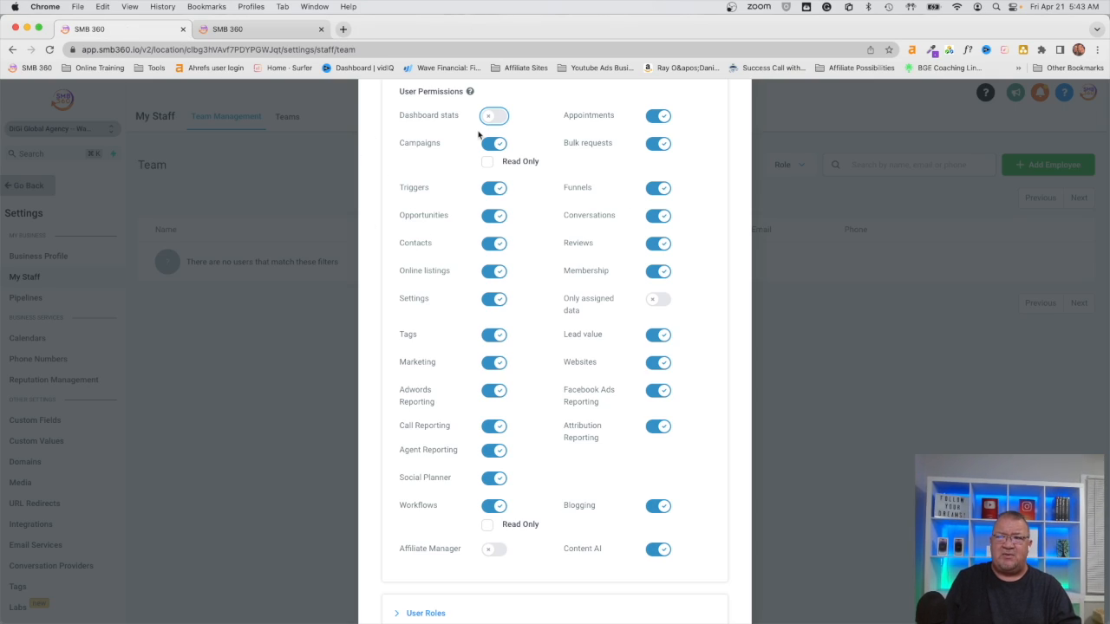
Step: Switch off Appointments, Bulk requests, Campaigns, Triggers, Opportunities, Contacts, Online listings, Settings, Tags, Call/Agent Reporting, Social Planner, Workflows
left_click(664, 116)
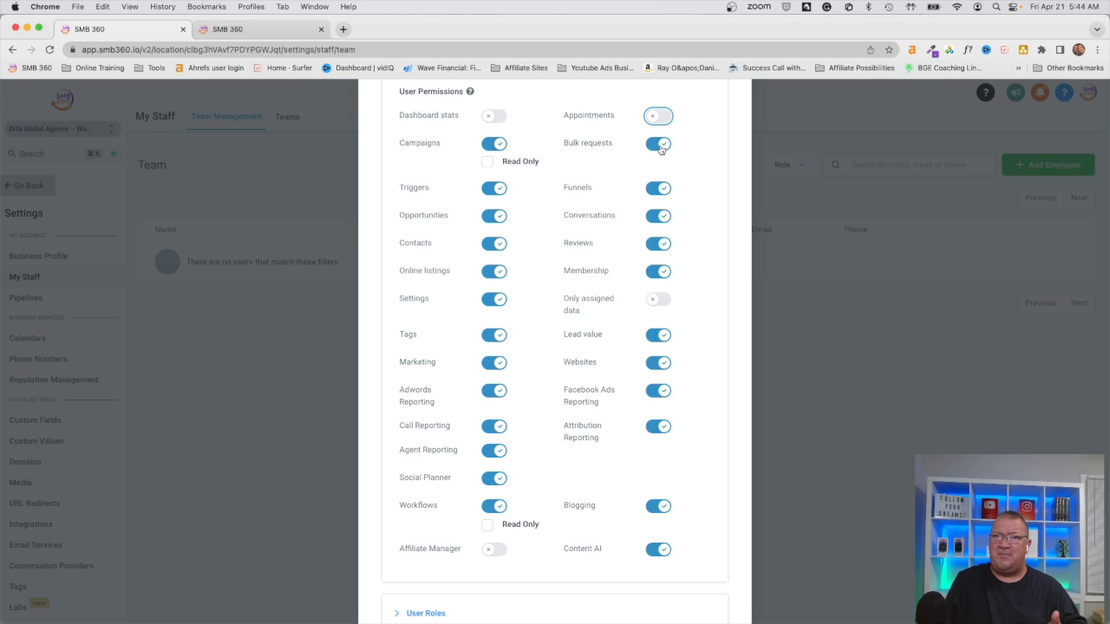
left_click(661, 146)
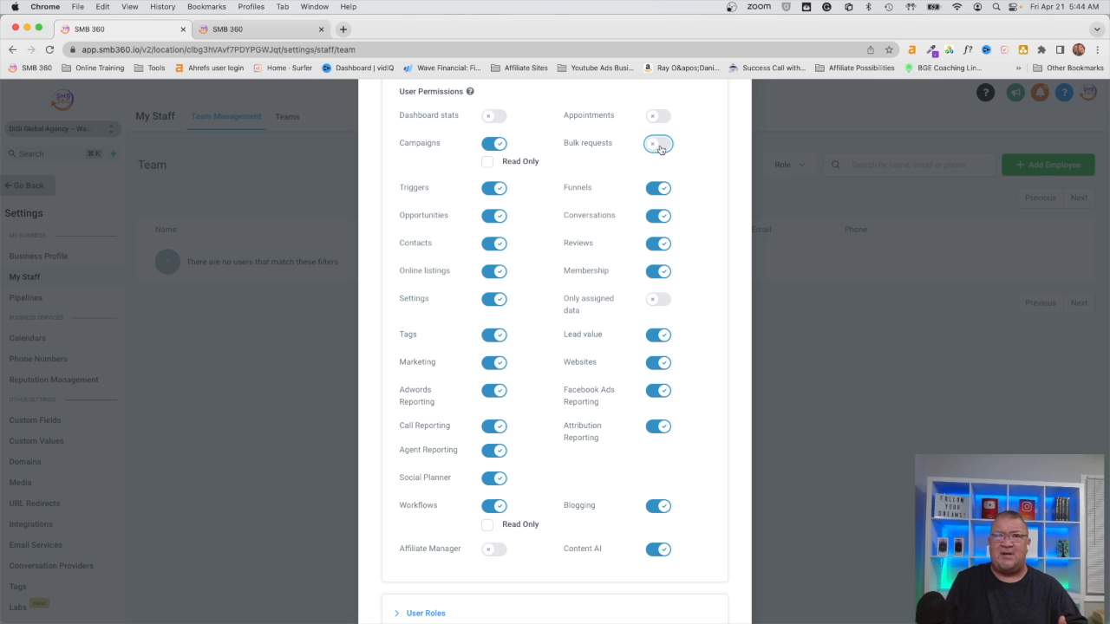
left_click(493, 145)
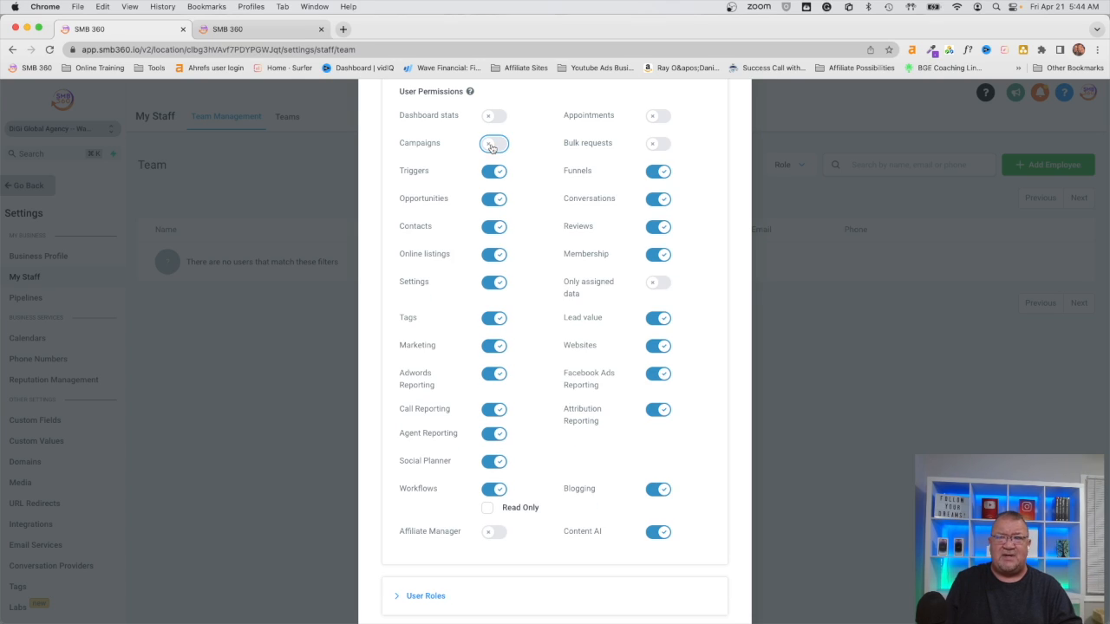
left_click(500, 171)
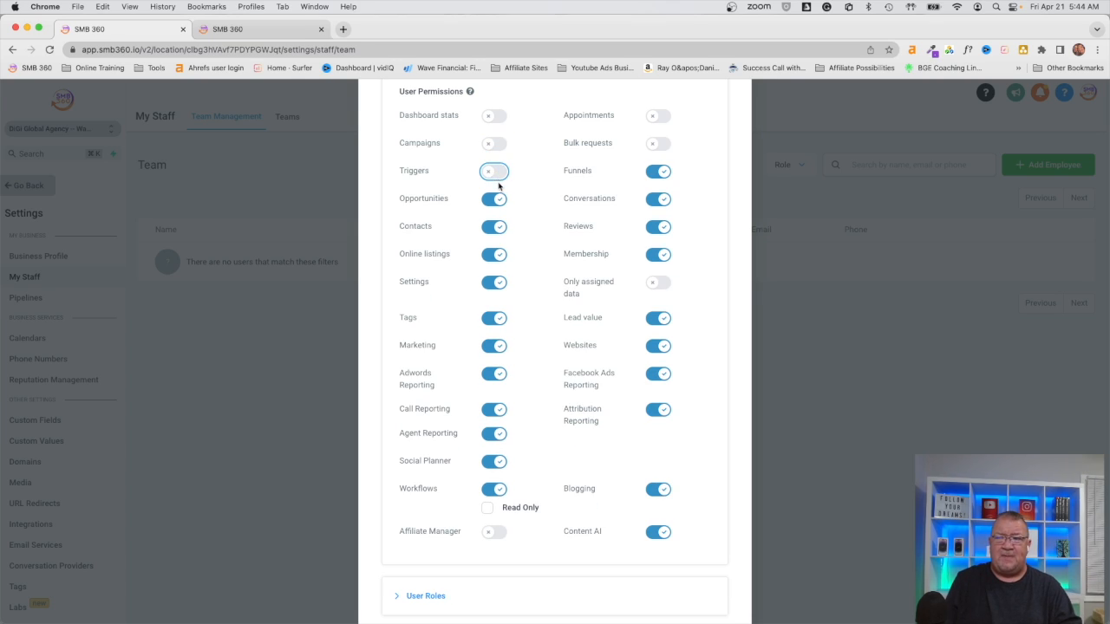
left_click(500, 200)
left_click(498, 227)
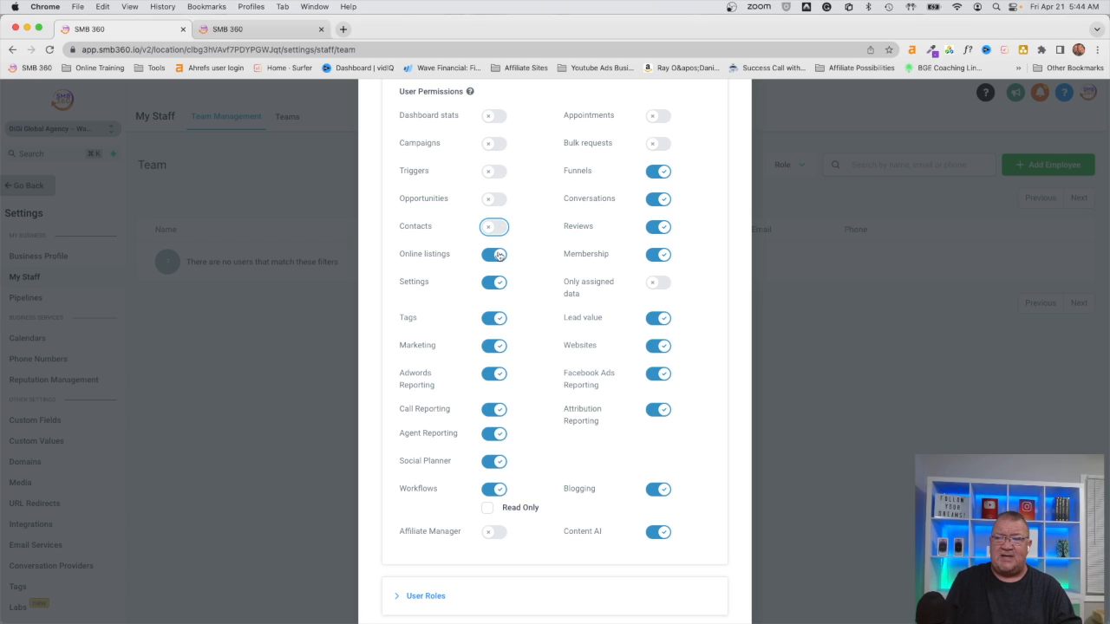
left_click(496, 256)
left_click(499, 285)
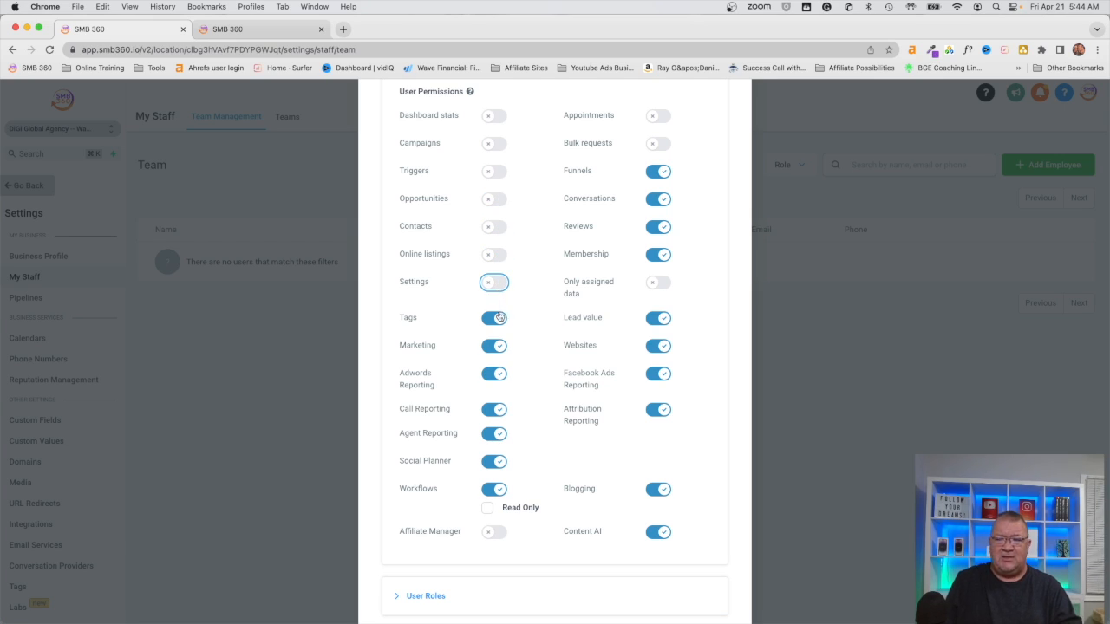
left_click(498, 321)
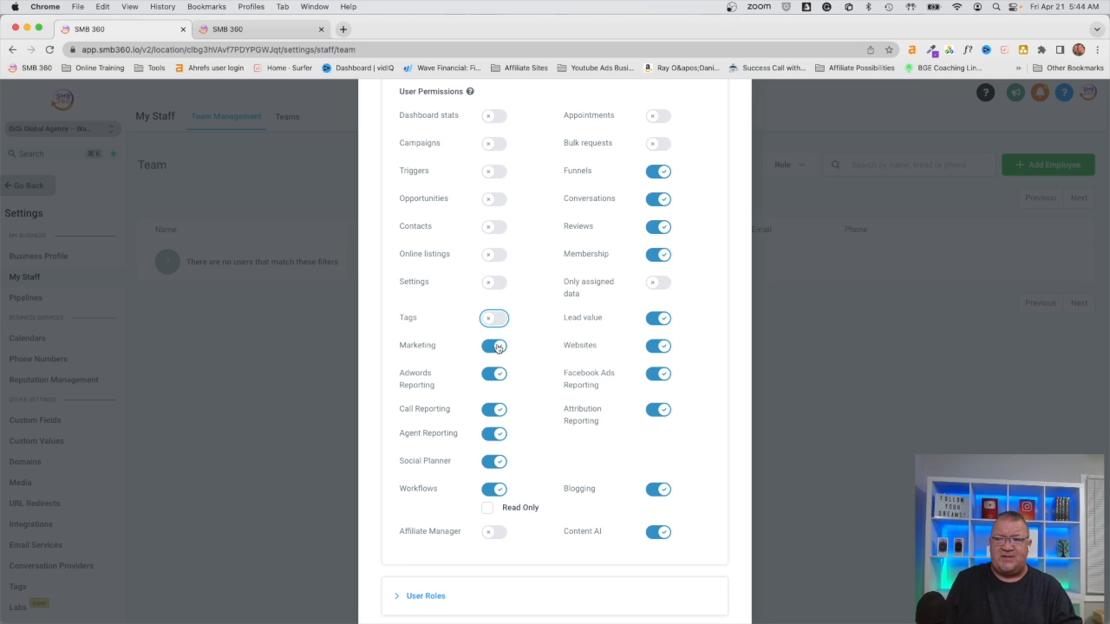
left_click(499, 409)
left_click(496, 435)
left_click(495, 462)
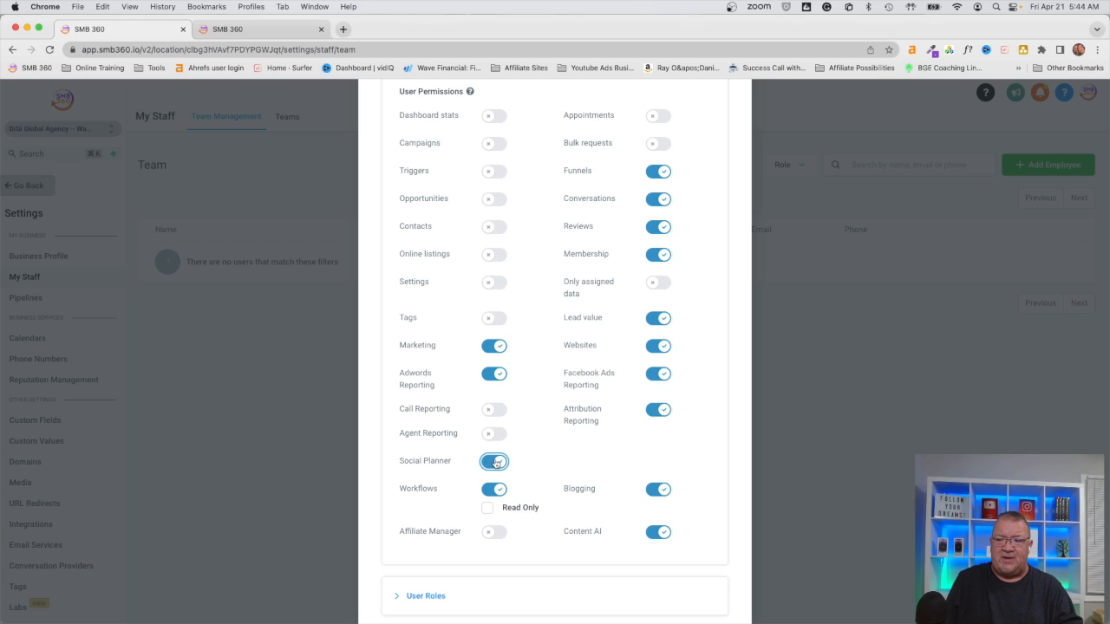
left_click(495, 490)
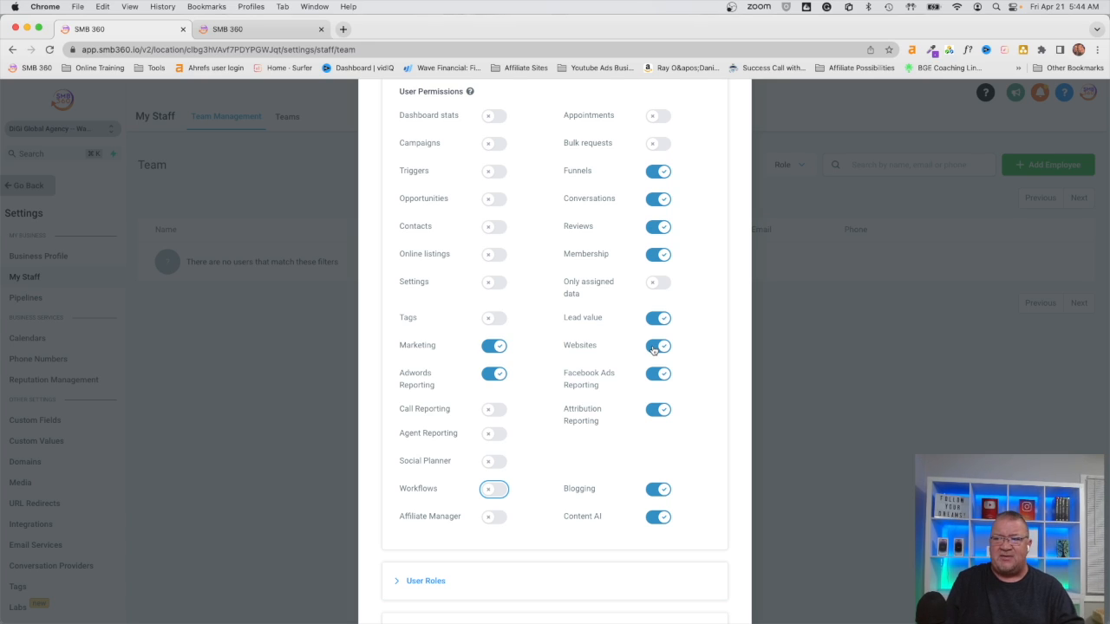
Step: Switch off Lead value, Membership, Reviews, Conversations, Facebook Ads, Attribution, Adwords Reporting, Blogging, Content AI, Marketing
left_click(659, 318)
left_click(658, 255)
left_click(658, 226)
left_click(658, 199)
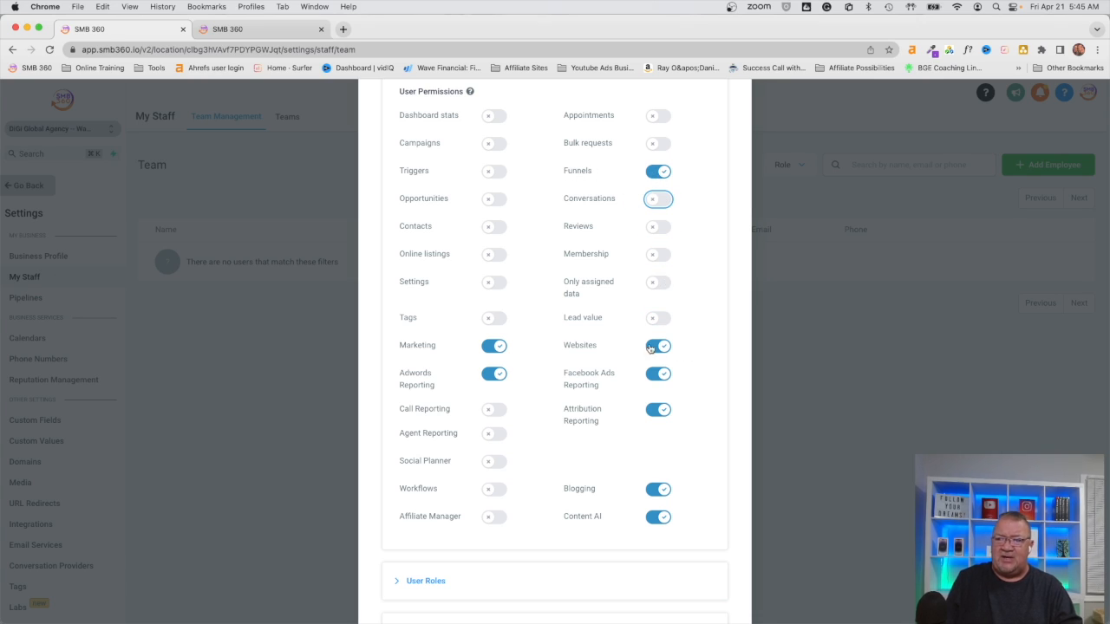
left_click(658, 373)
left_click(660, 410)
left_click(659, 490)
left_click(659, 517)
left_click(494, 378)
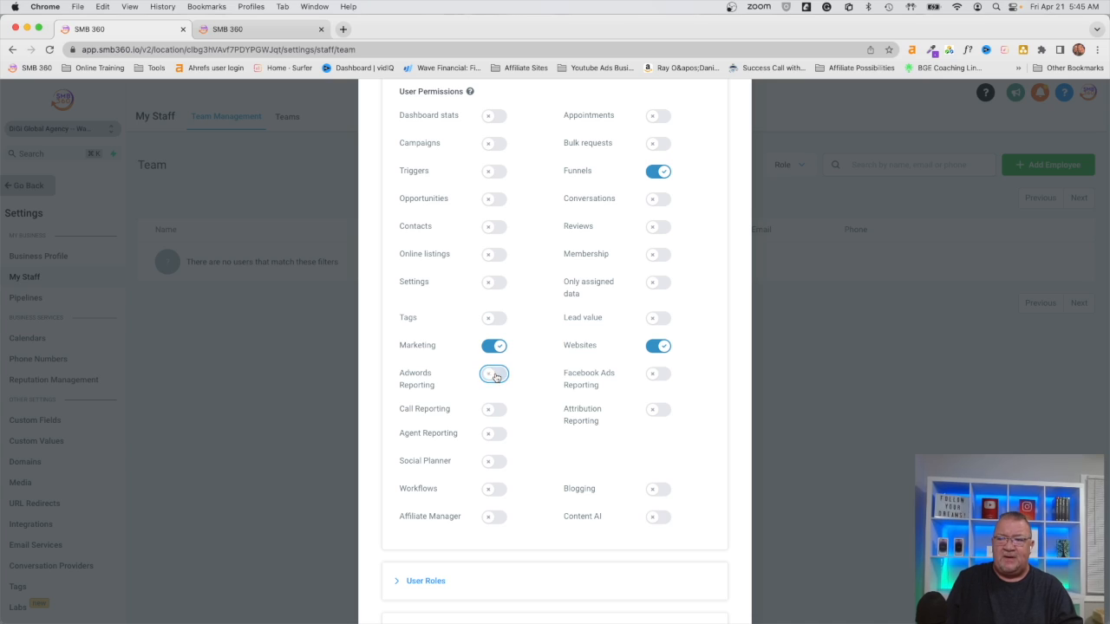
left_click(491, 348)
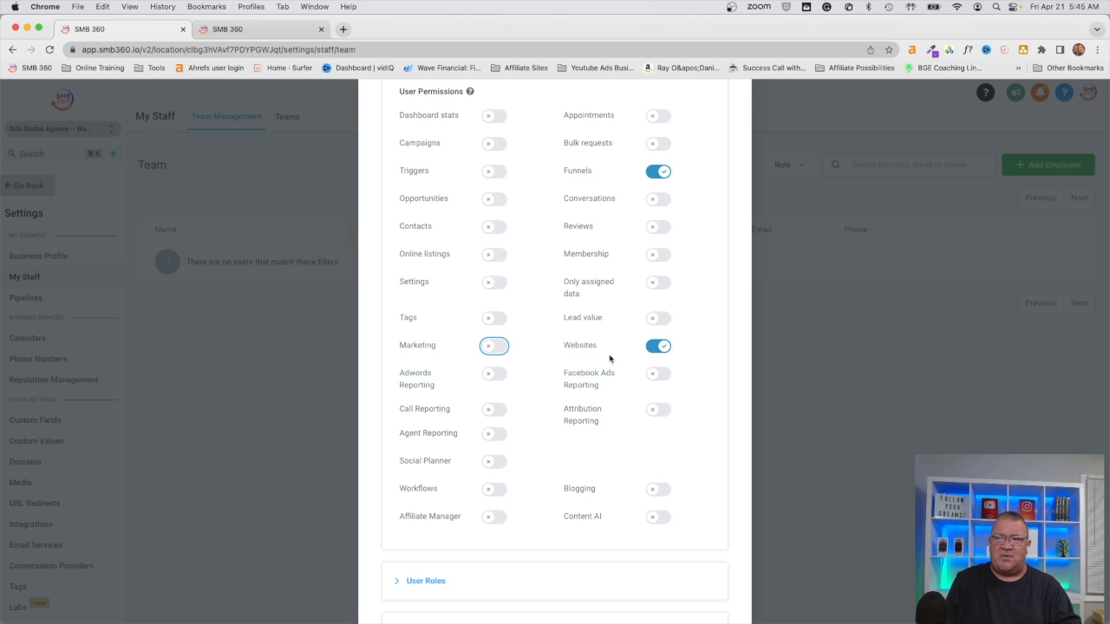
scroll(609, 358, "down", 2)
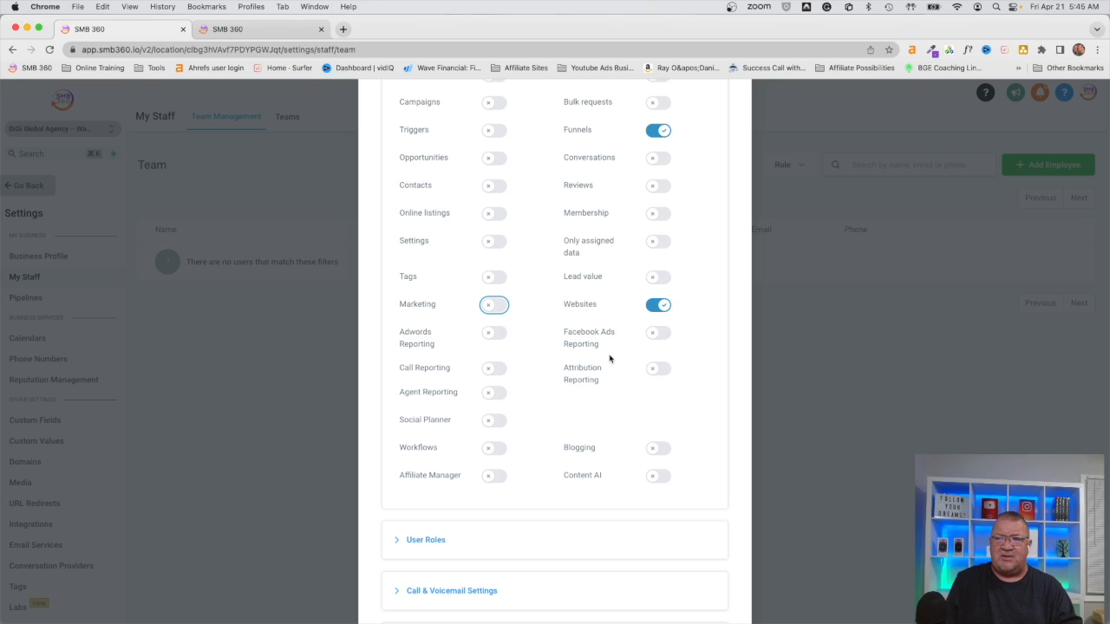
scroll(610, 358, "down", 4)
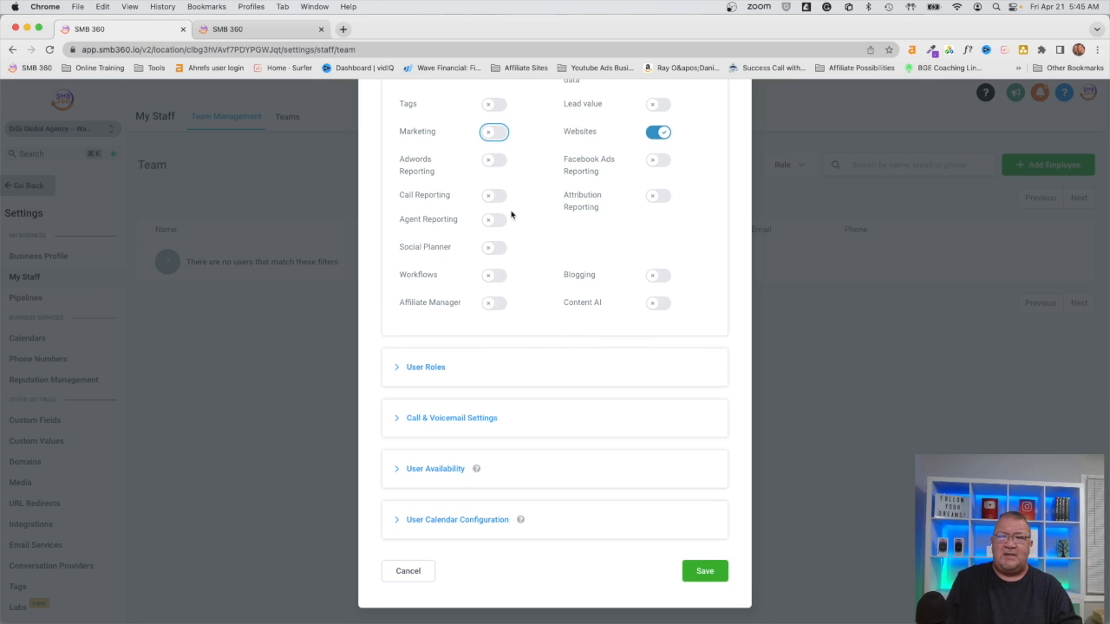
scroll(511, 214, "up", 5)
scroll(510, 214, "up", 1)
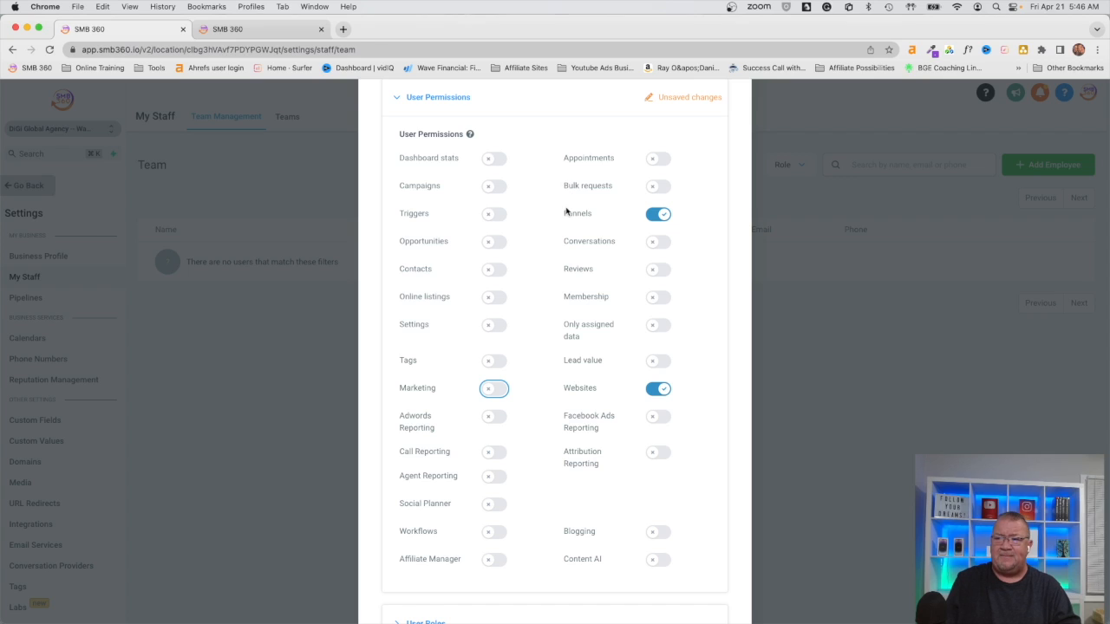
scroll(567, 210, "down", 3)
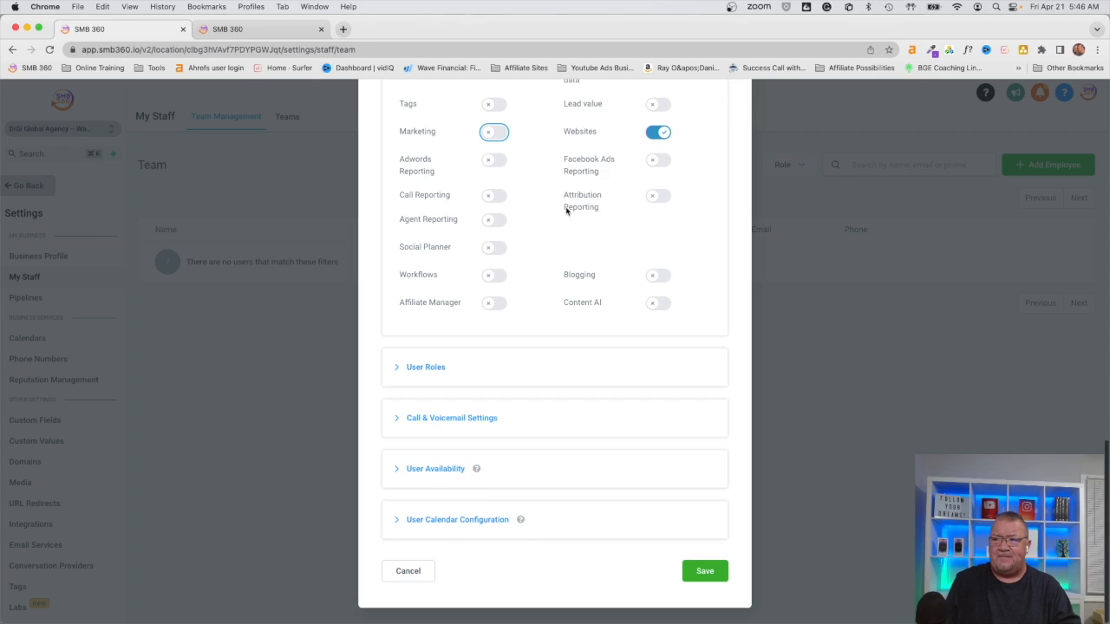
Step: Pick Admin, then set User Role back to User, and expand Call & Voicemail Settings
left_click(400, 371)
scroll(478, 421, "down", 1)
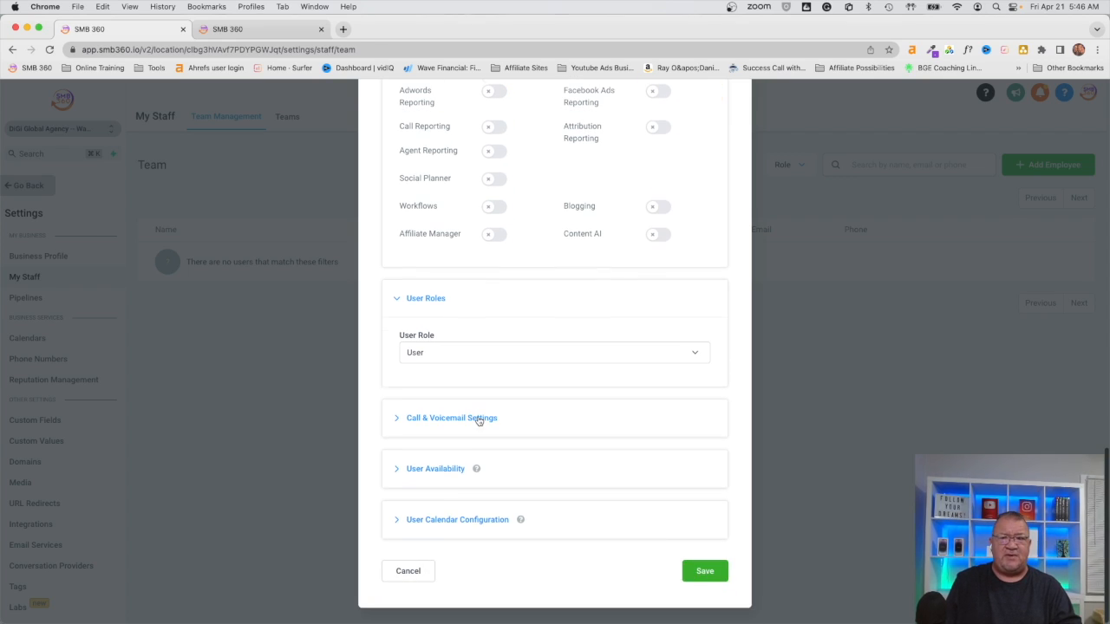
left_click(440, 354)
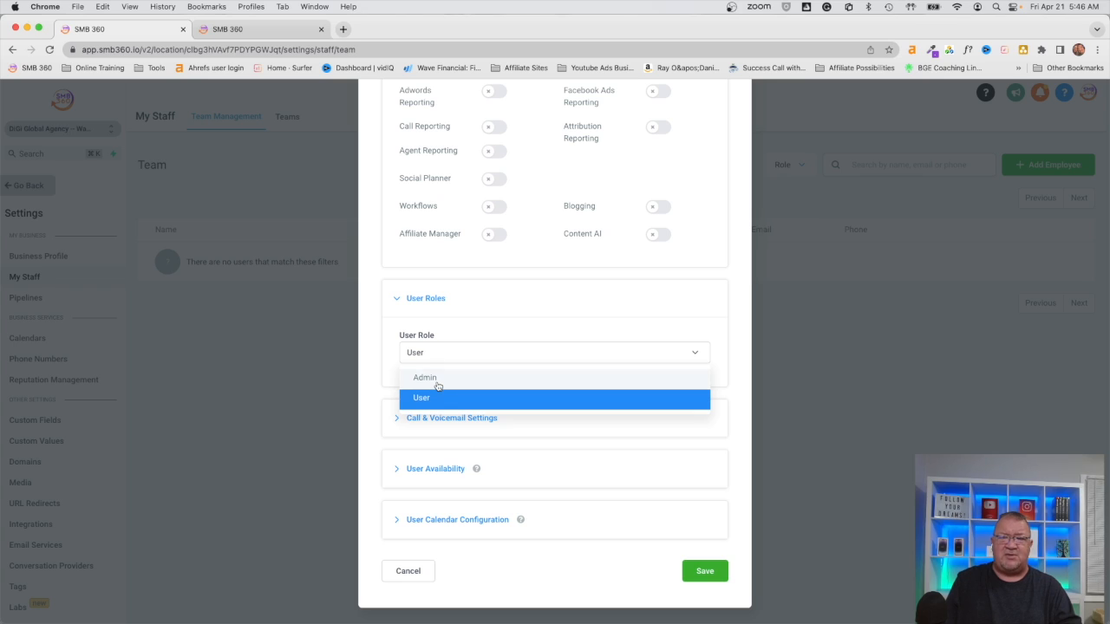
left_click(438, 382)
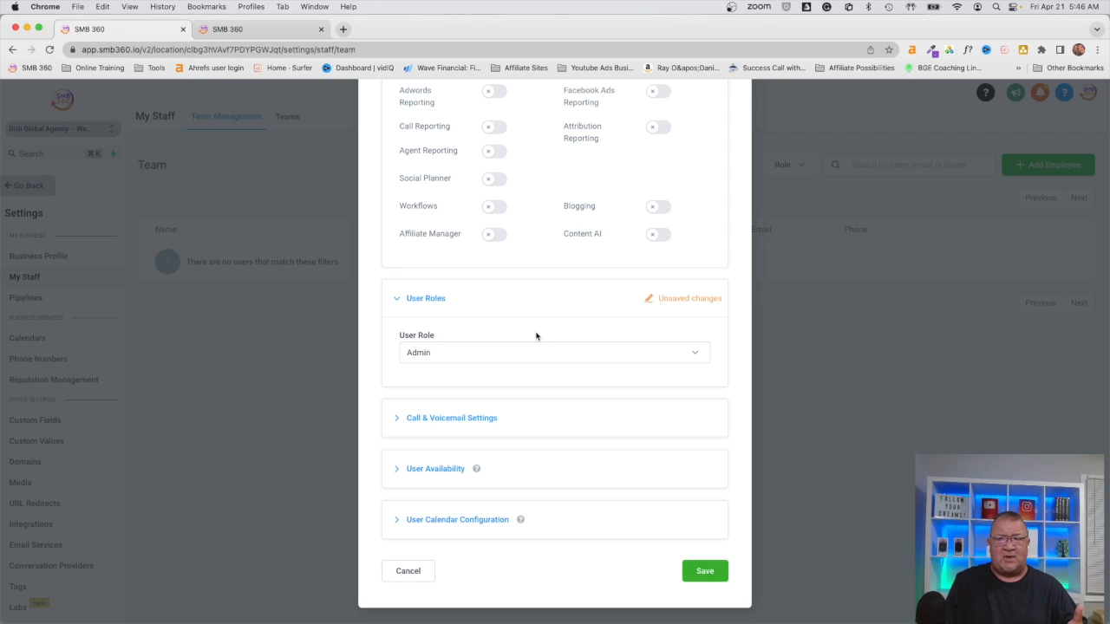
scroll(534, 282, "up", 5)
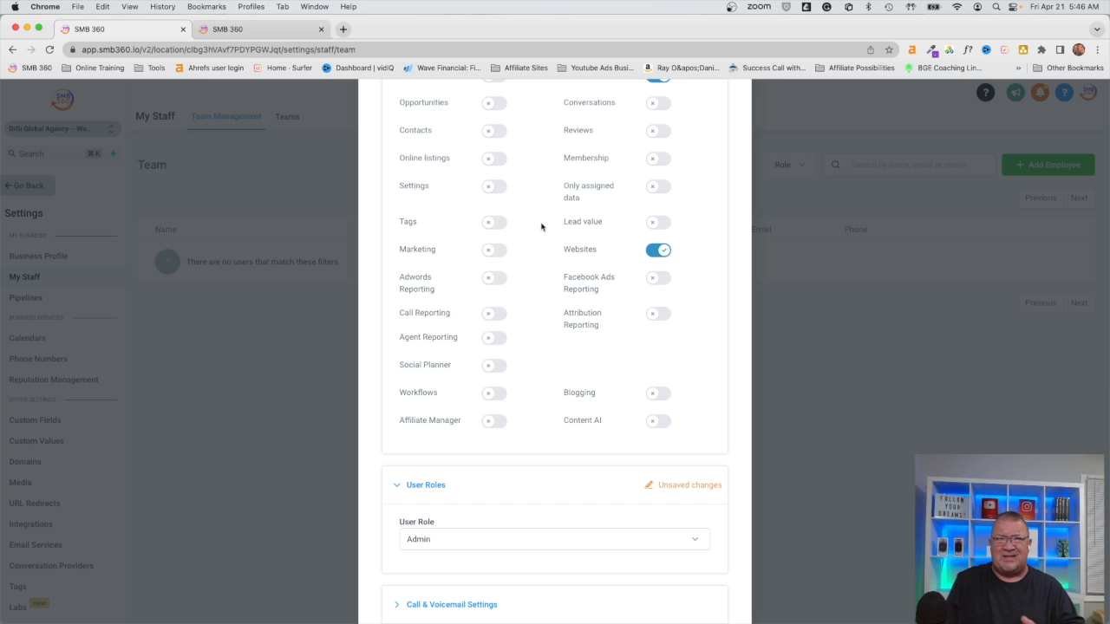
scroll(542, 226, "down", 5)
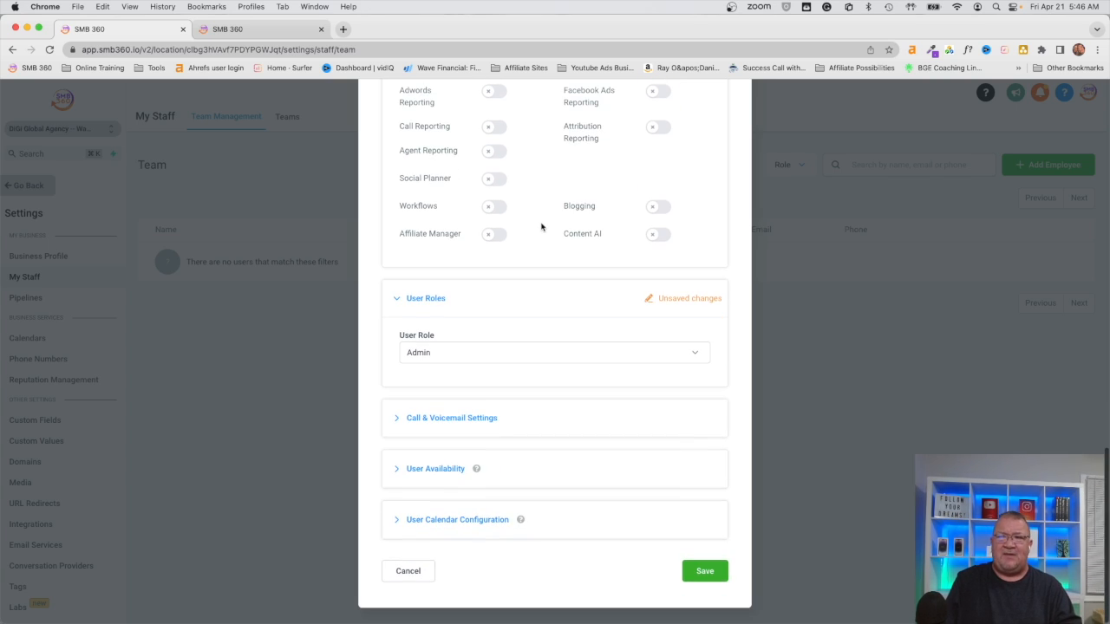
left_click(447, 356)
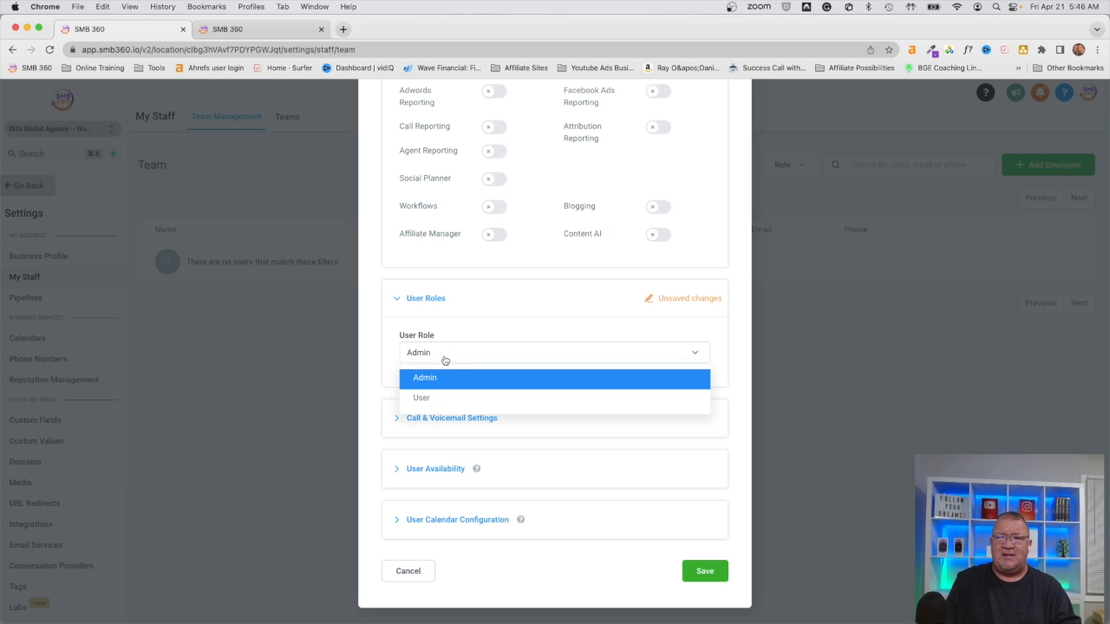
left_click(440, 400)
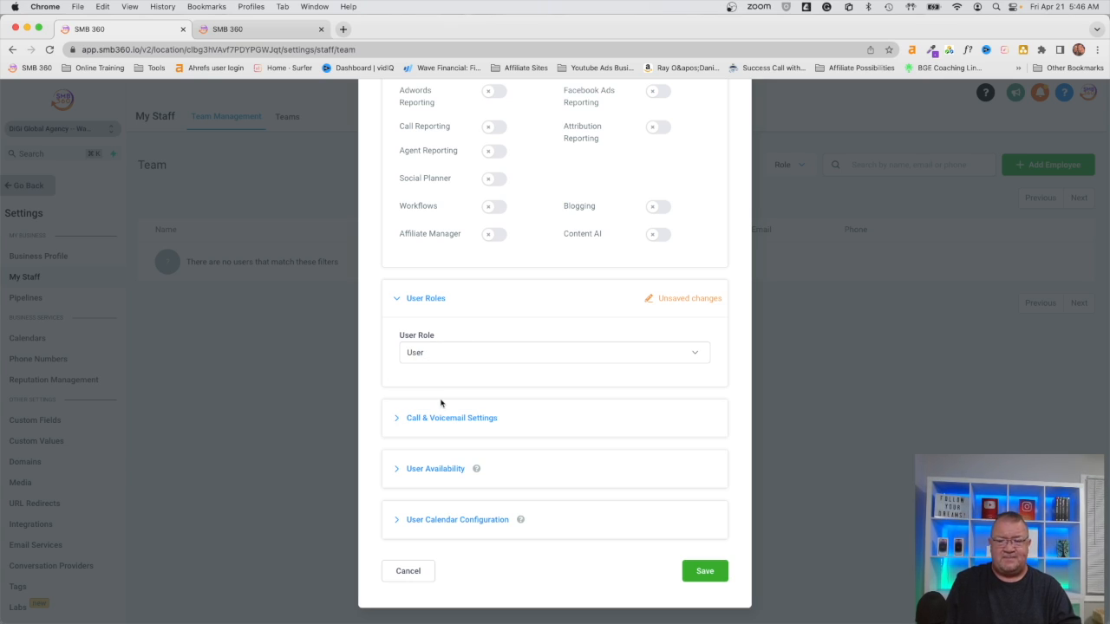
left_click(397, 421)
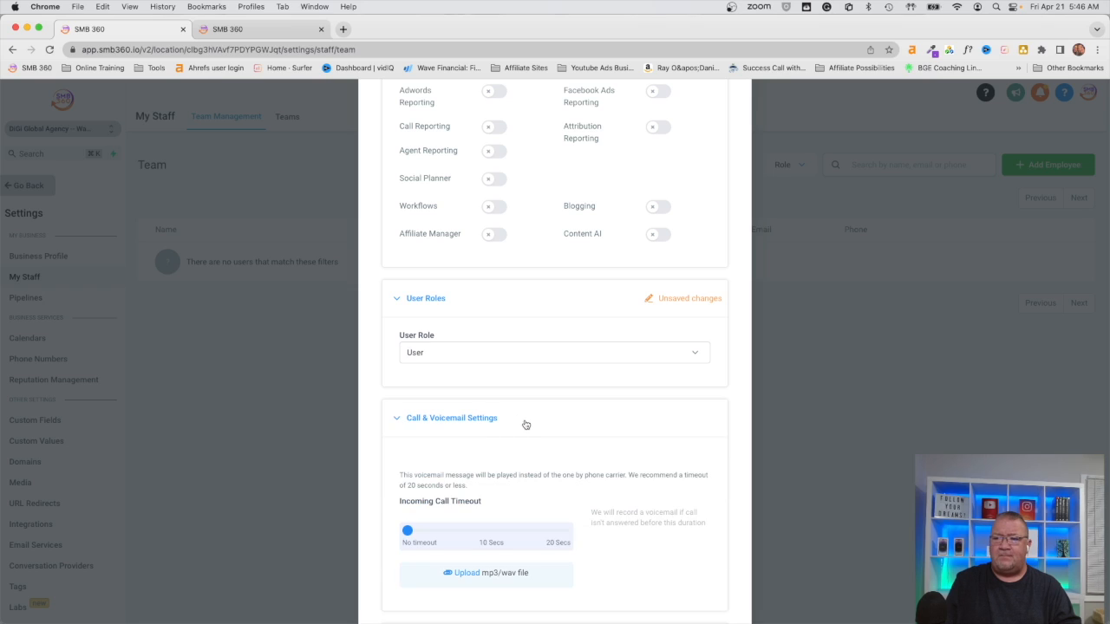
scroll(526, 425, "down", 5)
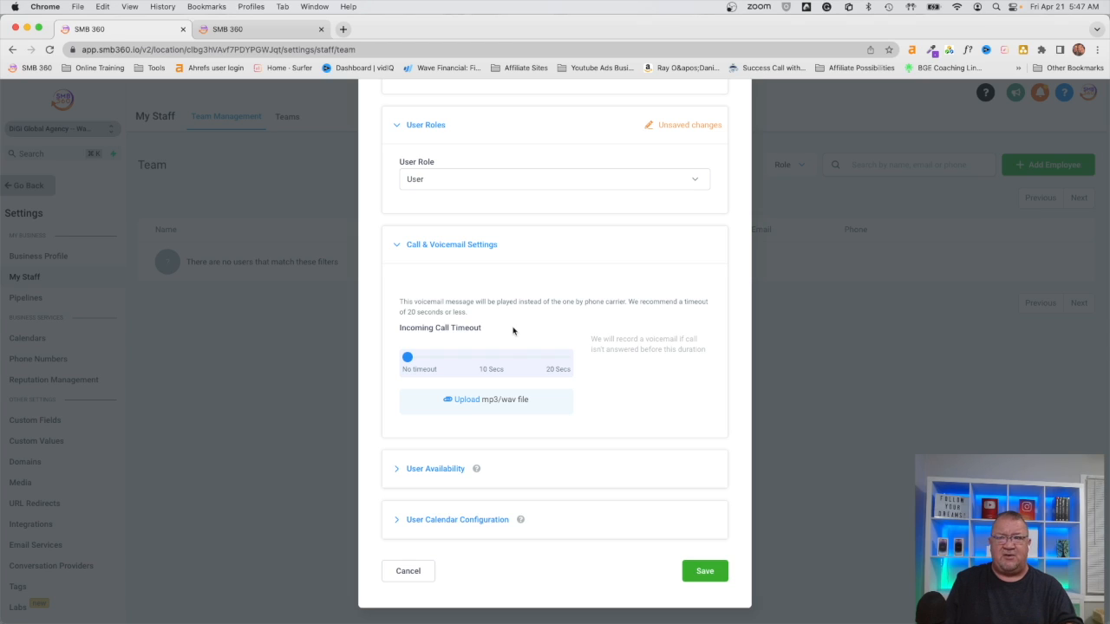
Step: Collapse the Call & Voicemail Settings section so only the User role details remain open
left_click(396, 245)
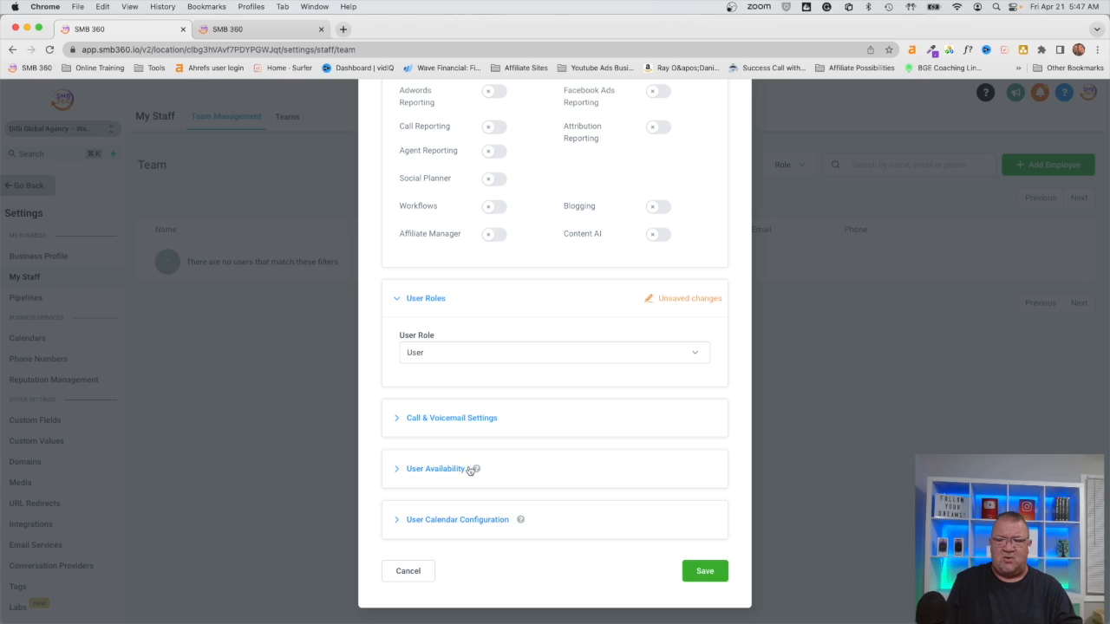
mouse_move(476, 470)
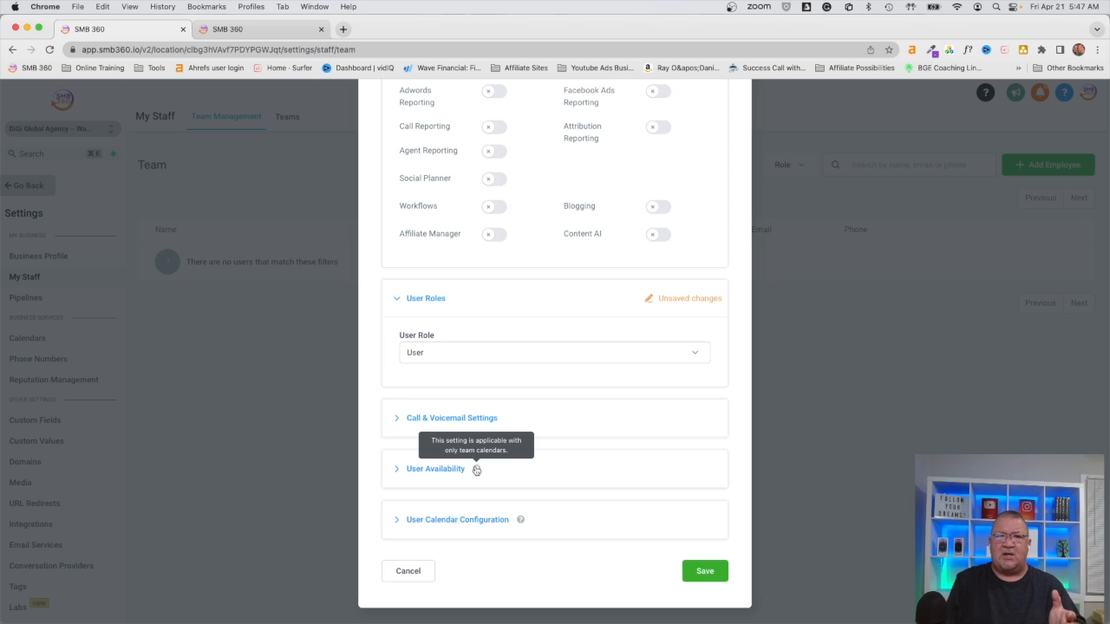
Step: Expand User Availability and review the Meeting Location options, keeping Custom selected
left_click(398, 473)
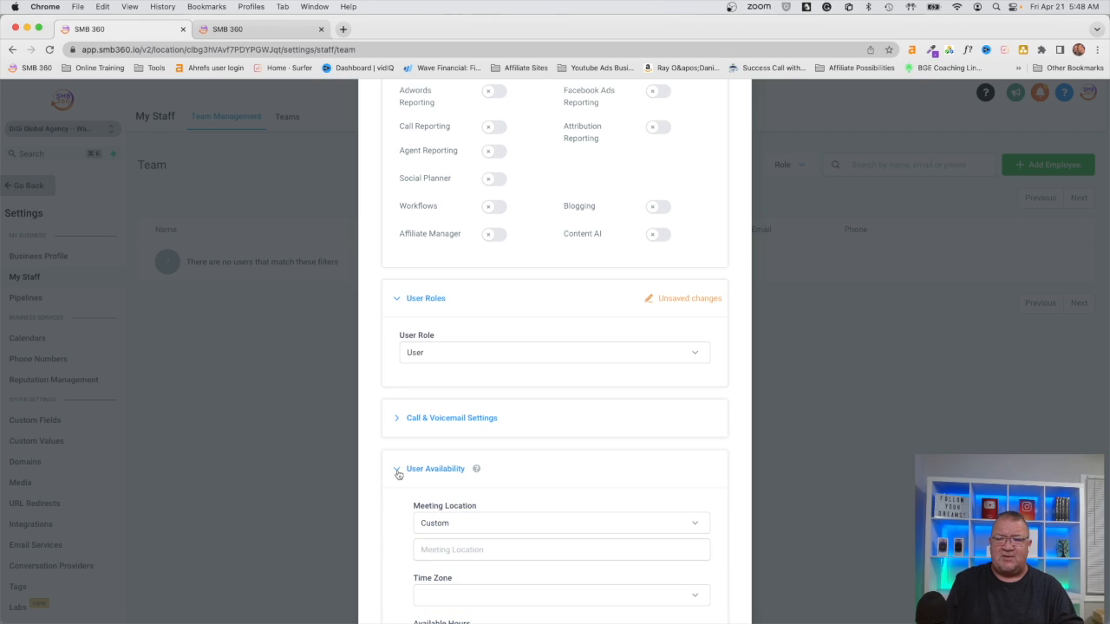
scroll(547, 469, "down", 3)
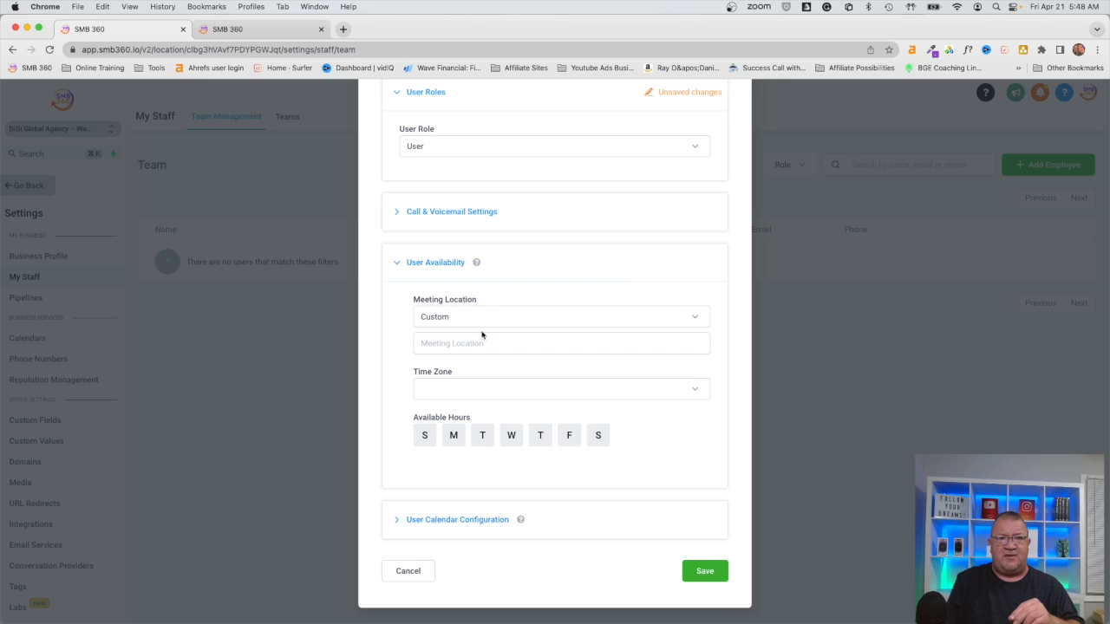
left_click(495, 319)
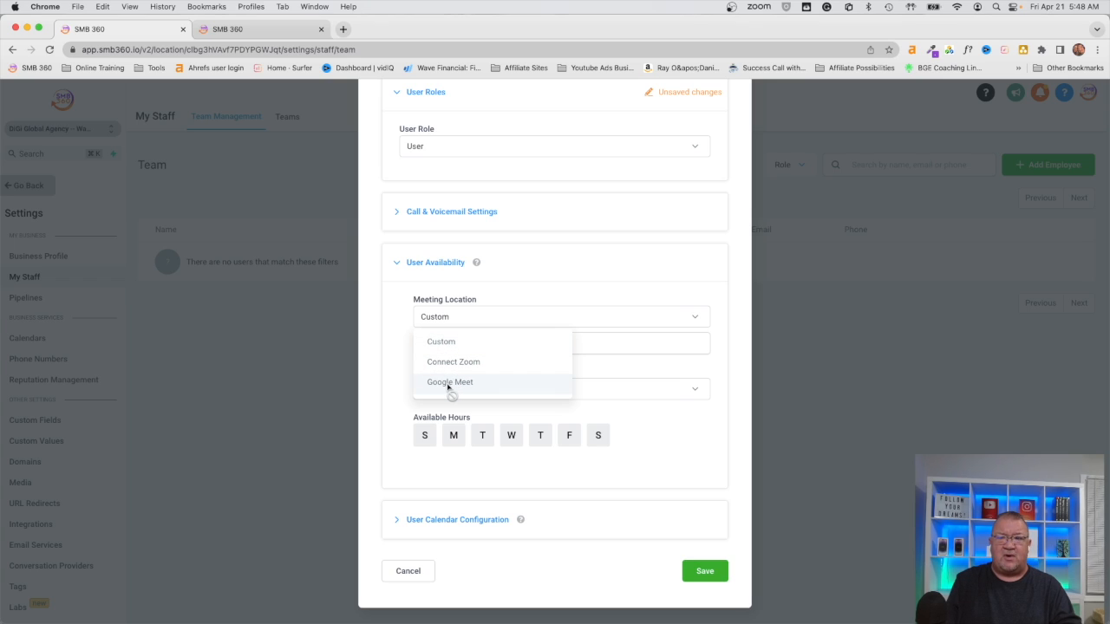
left_click(399, 345)
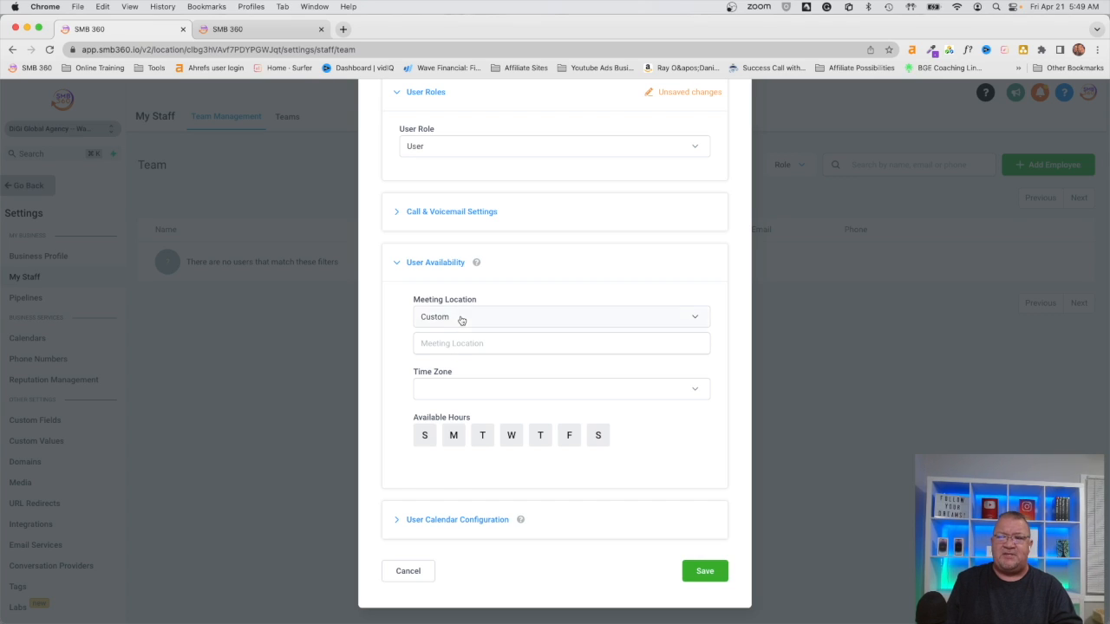
left_click(461, 318)
left_click(461, 361)
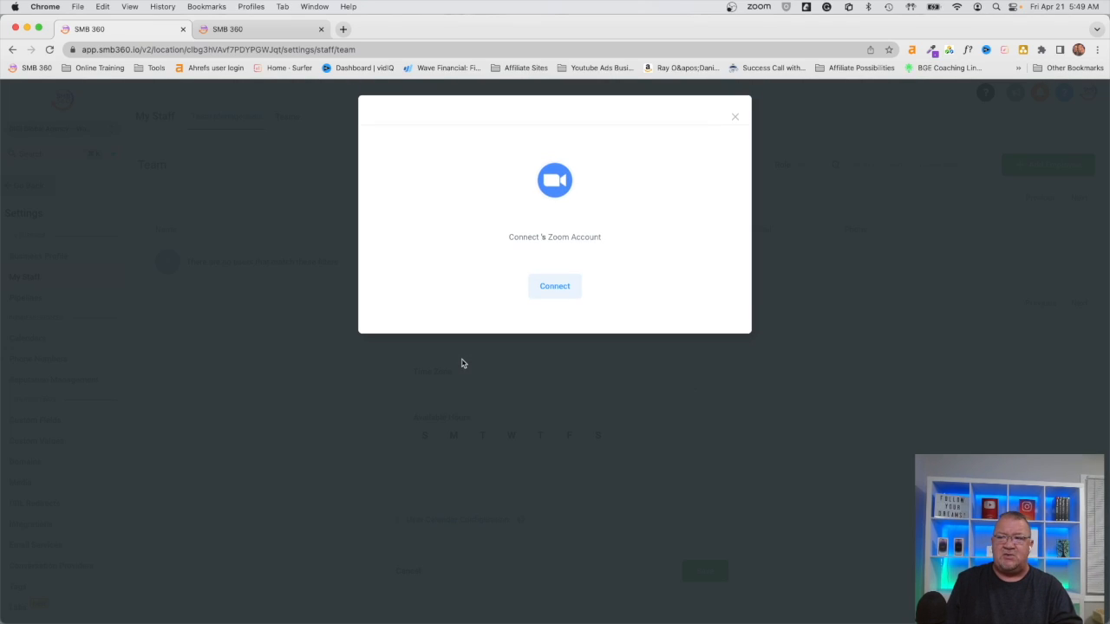
left_click(732, 118)
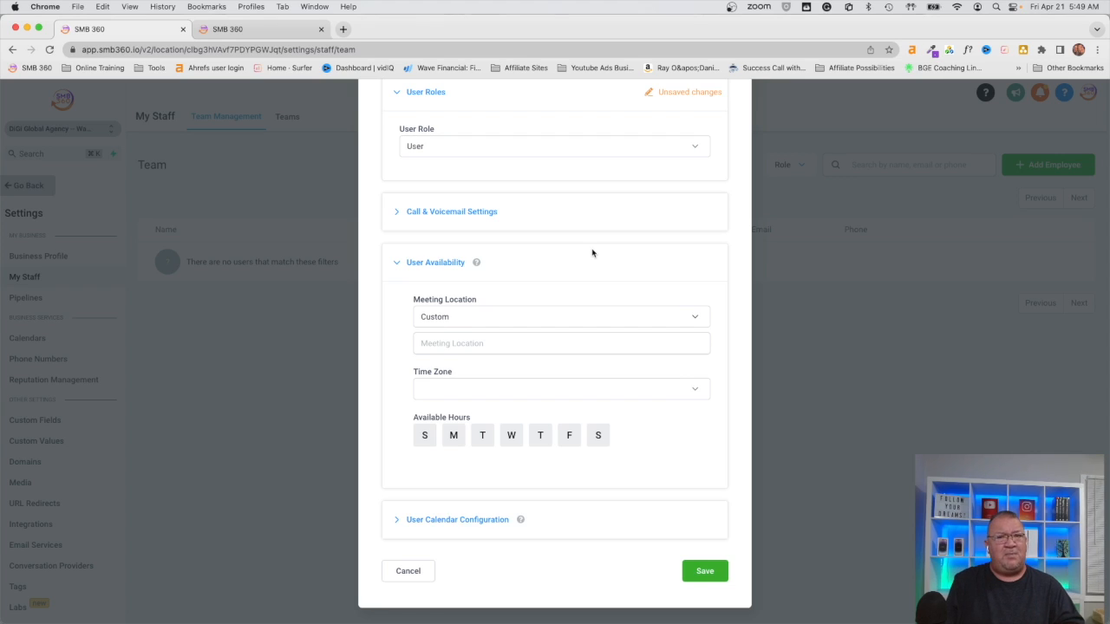
left_click(462, 344)
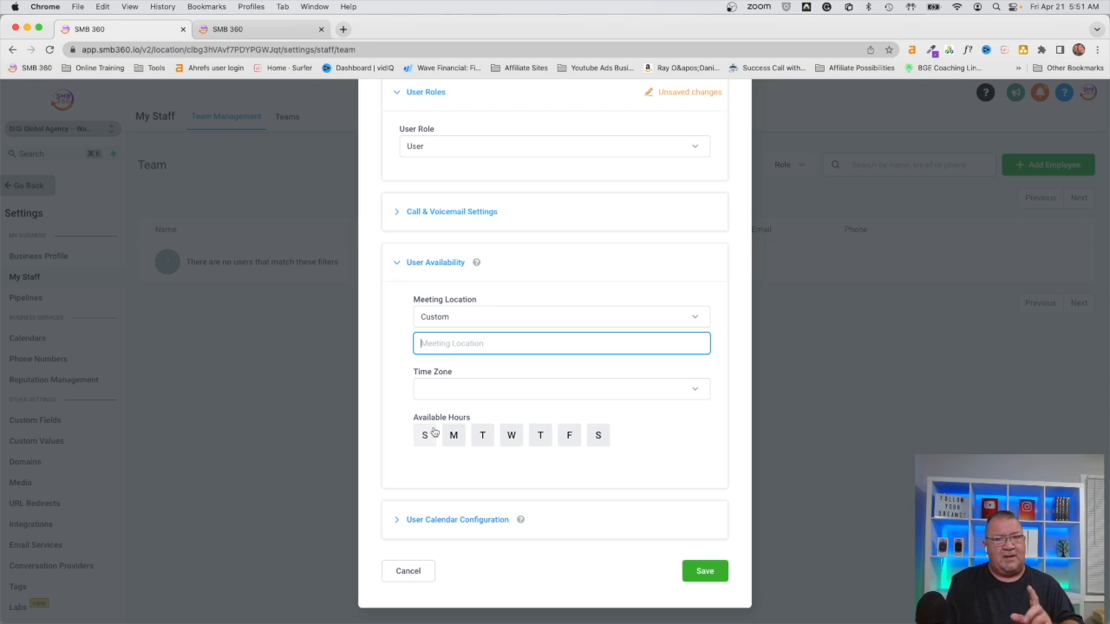
Step: Enable Monday availability with an 11:00 AM start and a 01:00 PM end time
left_click(455, 438)
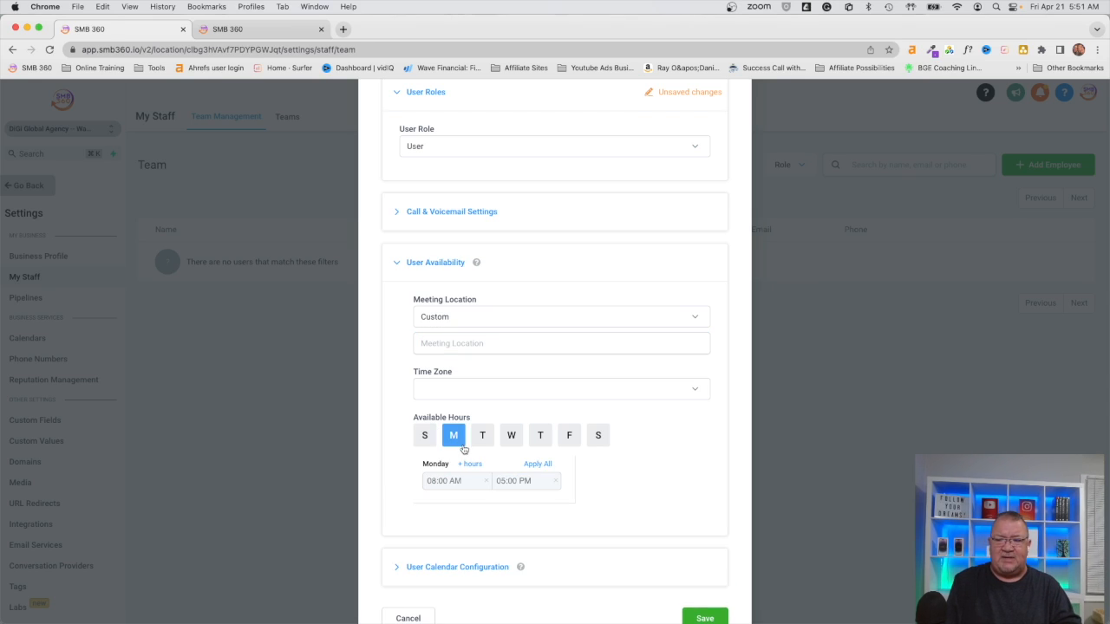
left_click(436, 482)
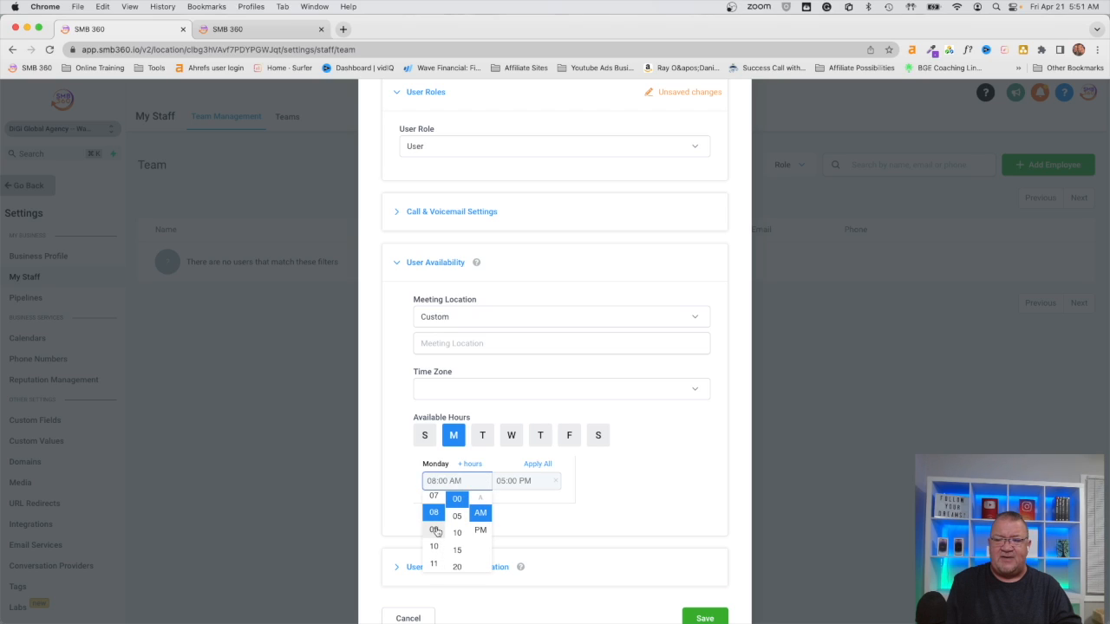
scroll(434, 529, "down", 2)
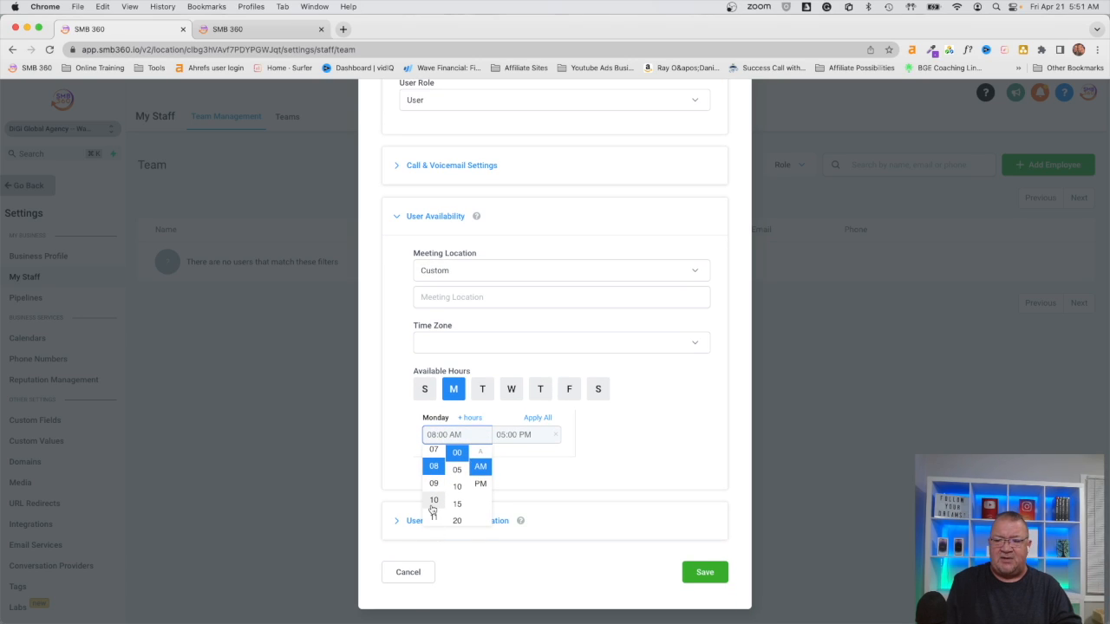
left_click(433, 518)
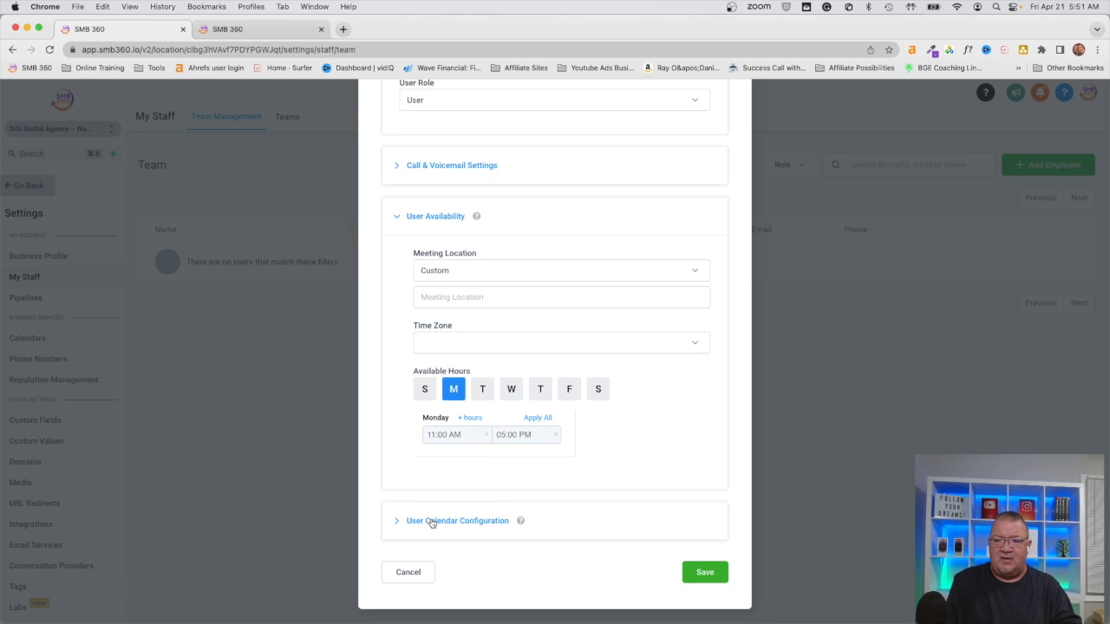
left_click(439, 442)
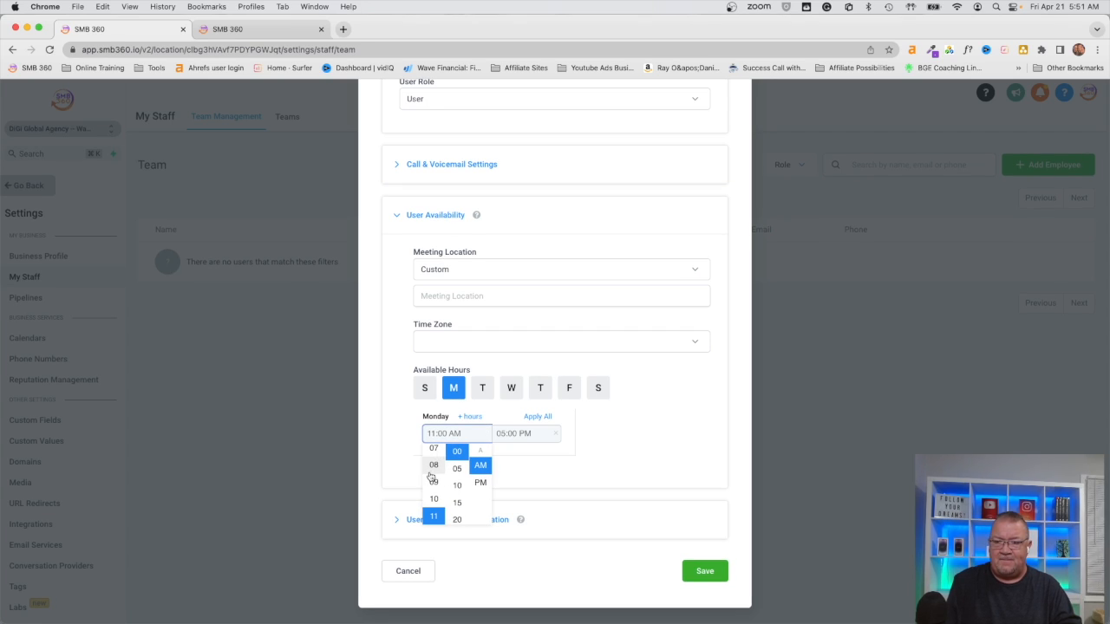
left_click(435, 519)
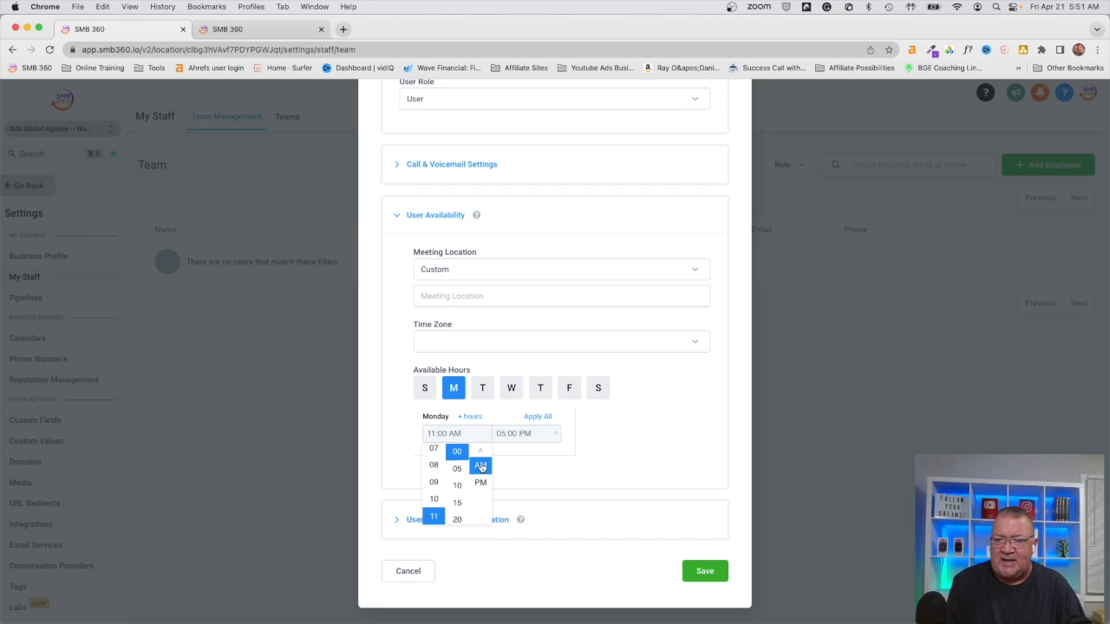
left_click(527, 466)
left_click(514, 434)
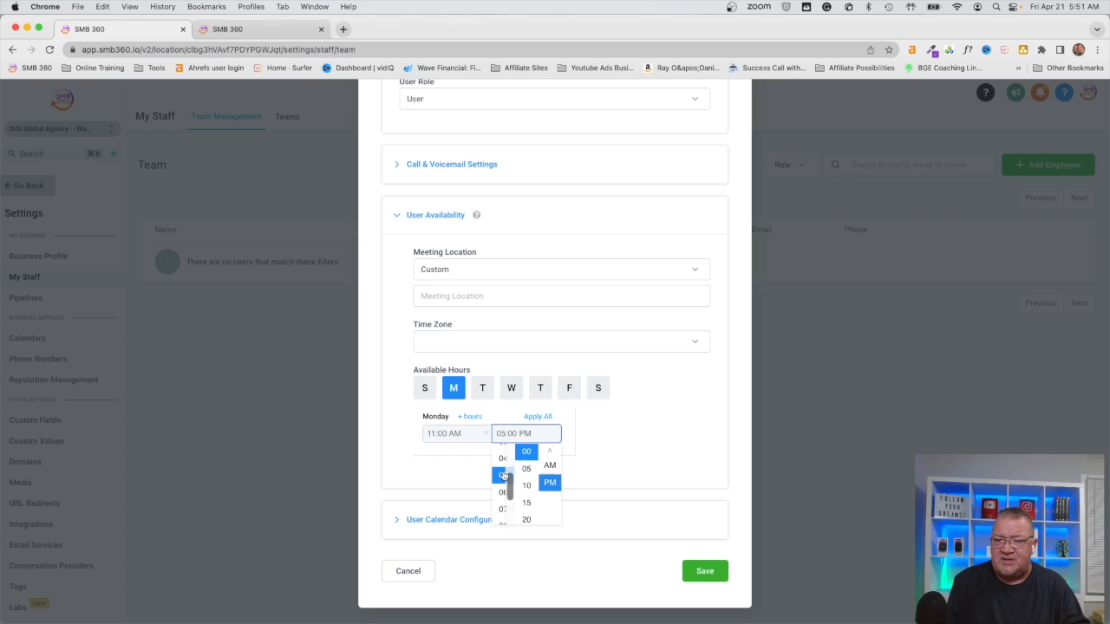
left_click_drag(507, 486, 509, 464)
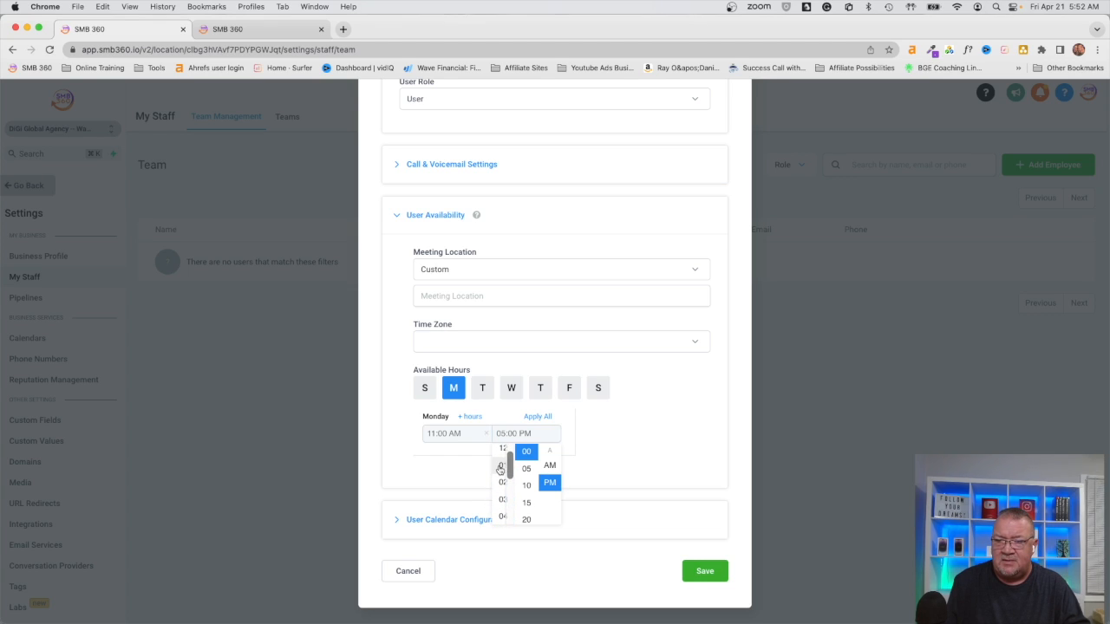
left_click(502, 465)
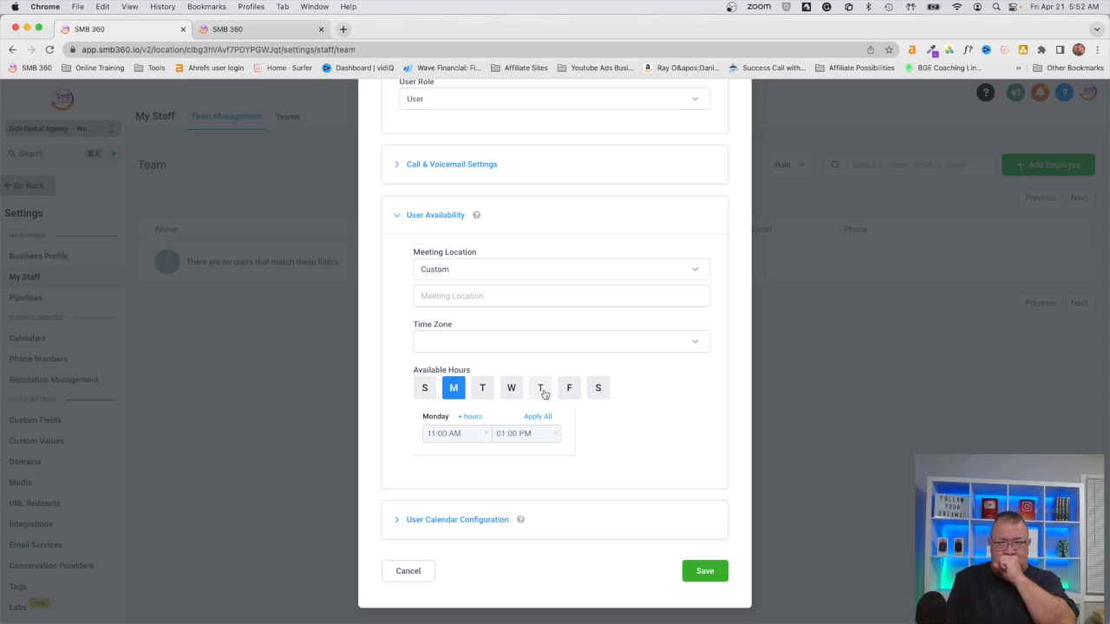
Step: Swap User Availability for User Calendar Configuration, read its no-account message, and return to the top
left_click(396, 217)
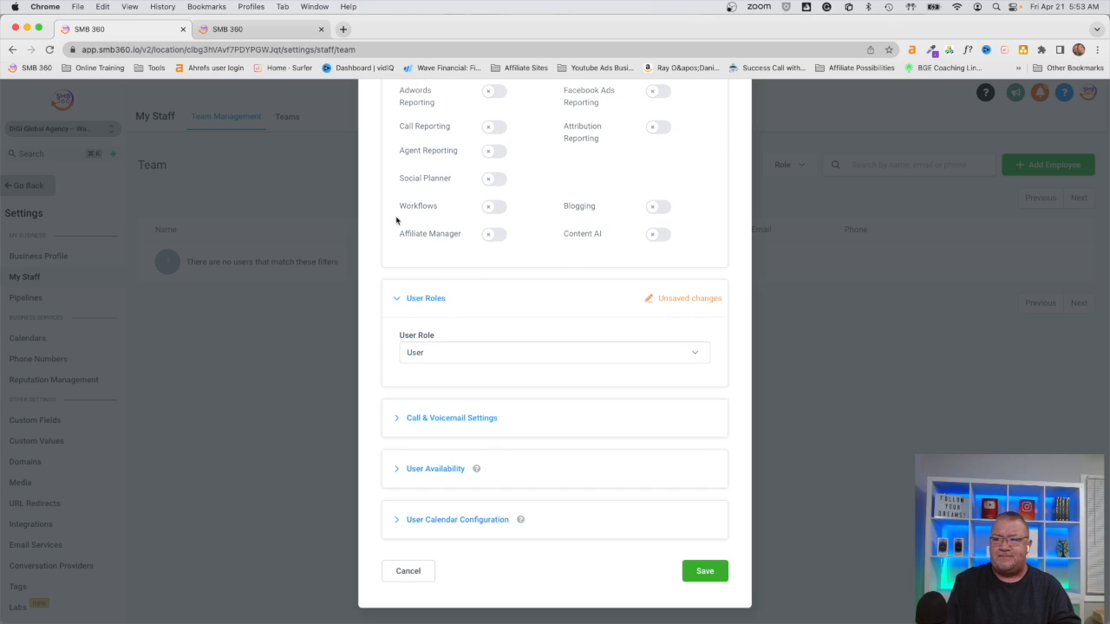
left_click(396, 523)
scroll(587, 536, "down", 2)
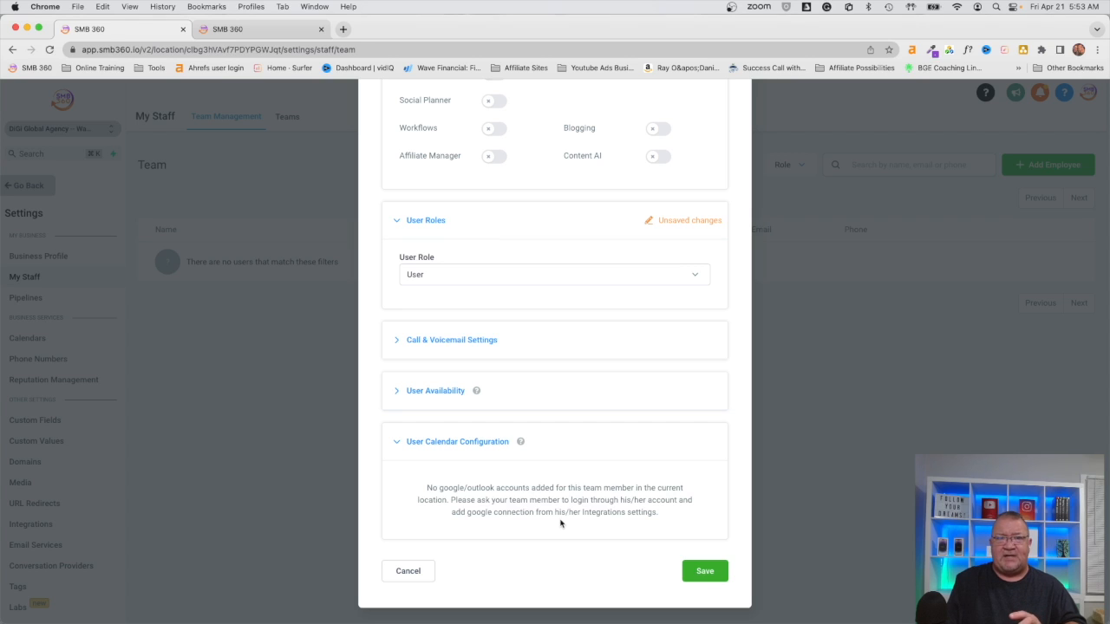
scroll(560, 523, "up", 15)
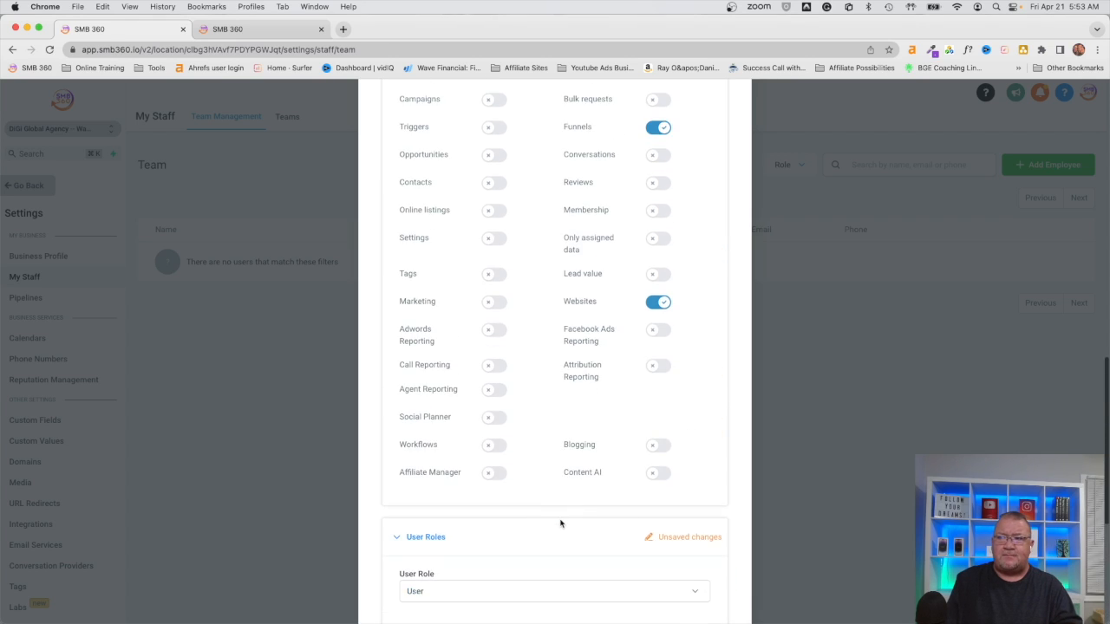
scroll(560, 523, "up", 5)
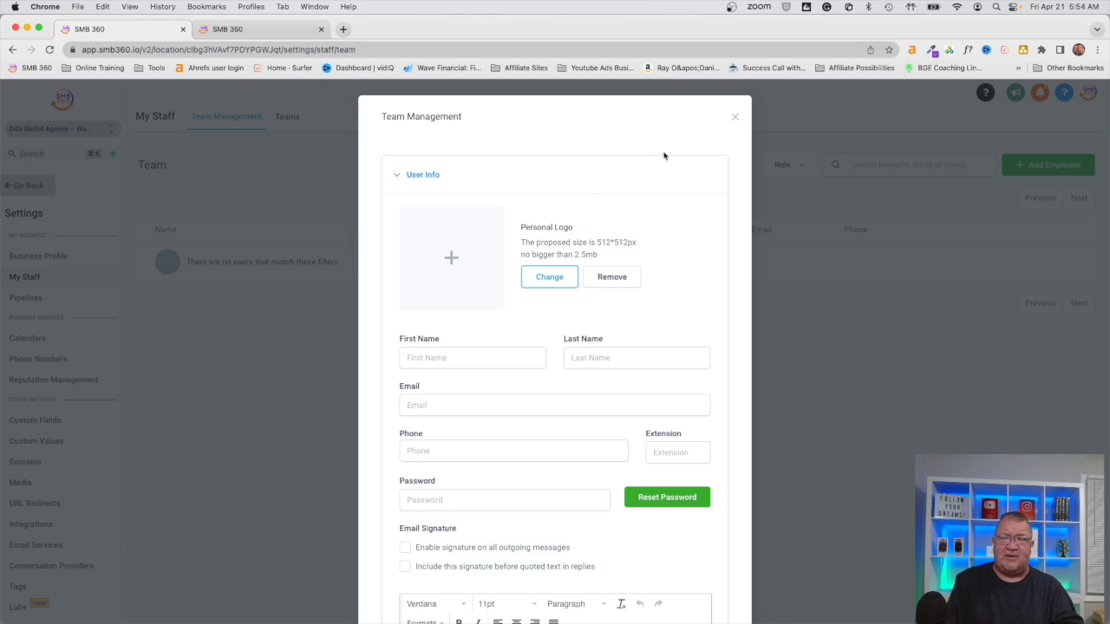
Step: Close the Team Management modal and bring up the private window's SMB 360 sign-in page
left_click(735, 118)
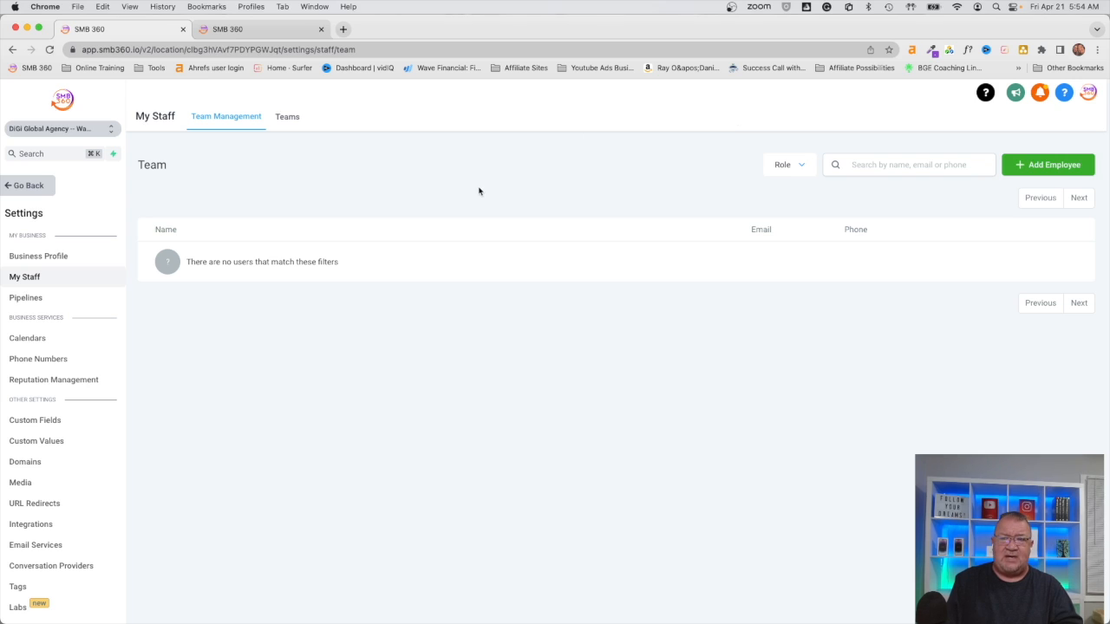
key("ctrl+Up")
left_click(392, 182)
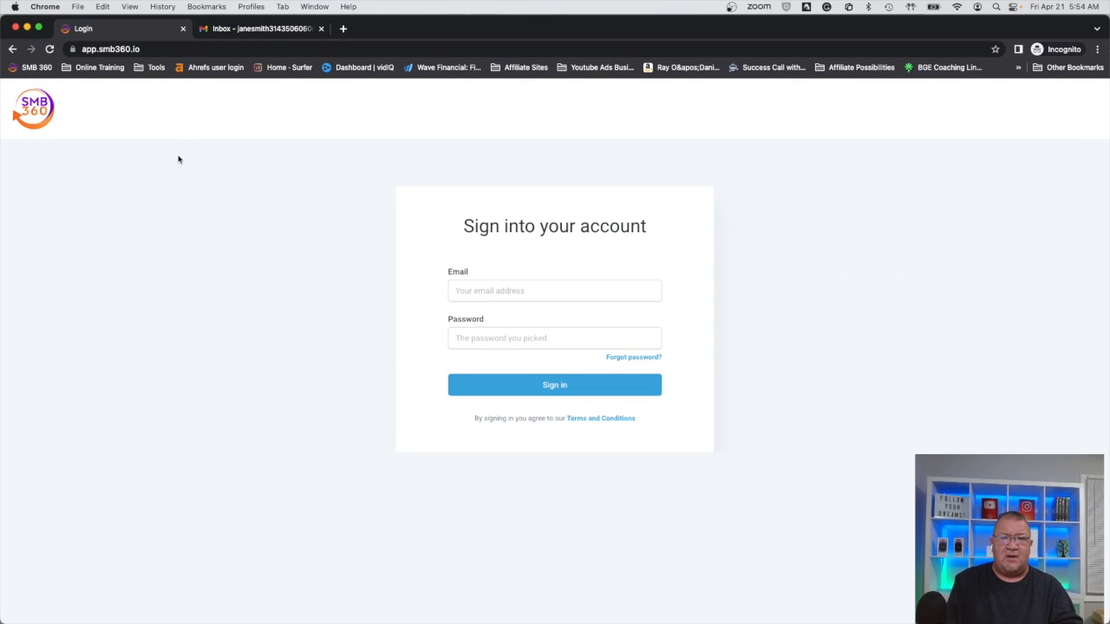
left_click(249, 29)
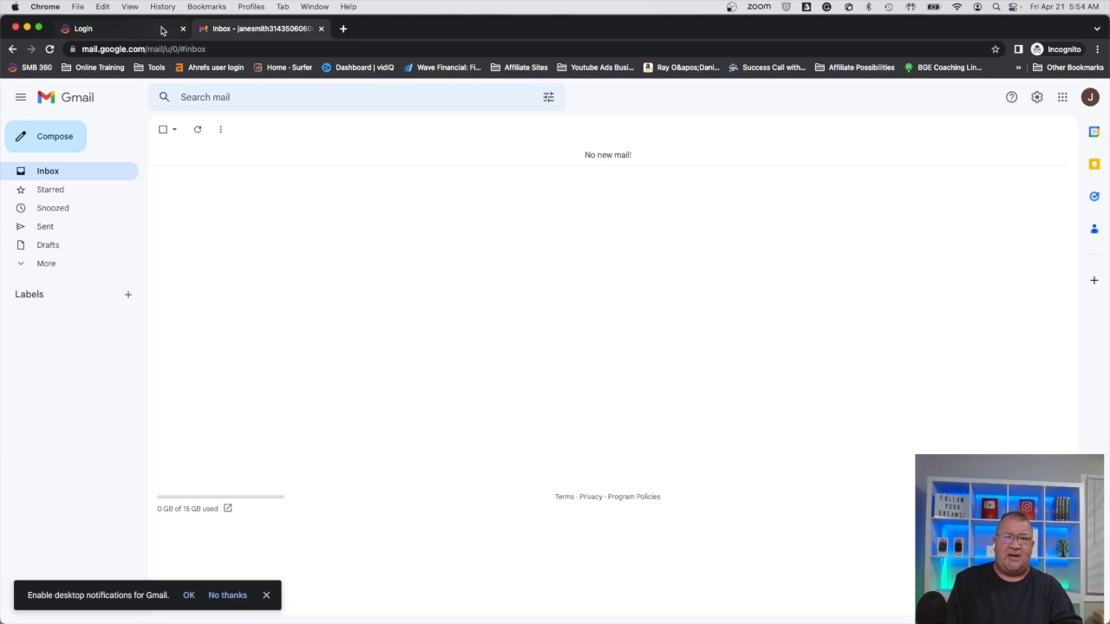
left_click(122, 32)
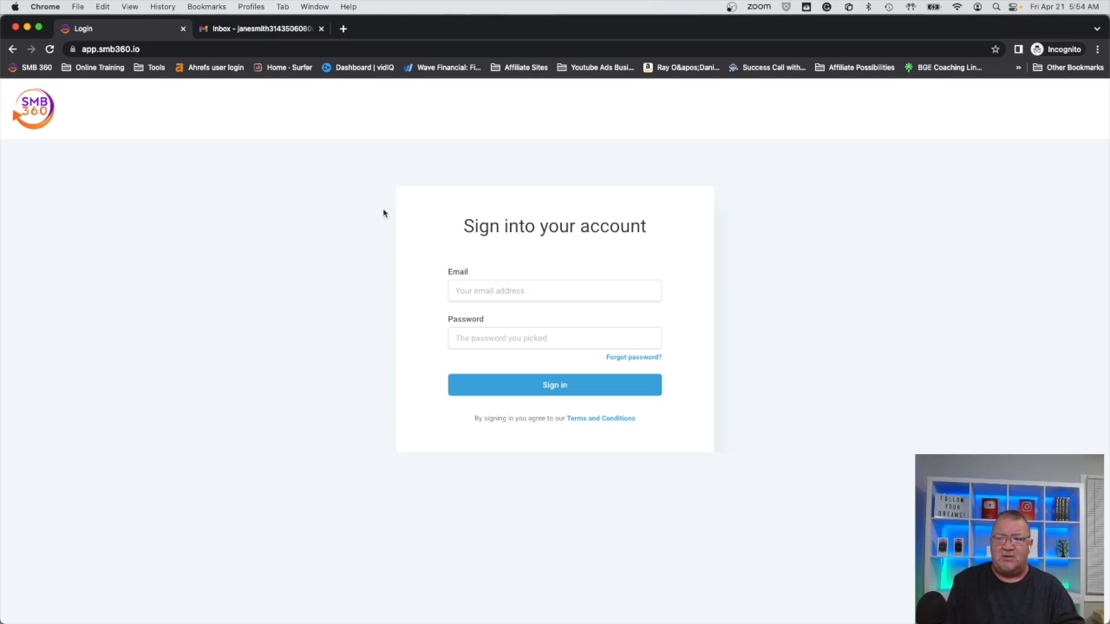
Step: Sign in with the employee's pasted e-mail address and account password
left_click(479, 291)
key("super+v")
left_click(478, 337)
key("super+v")
left_click(546, 391)
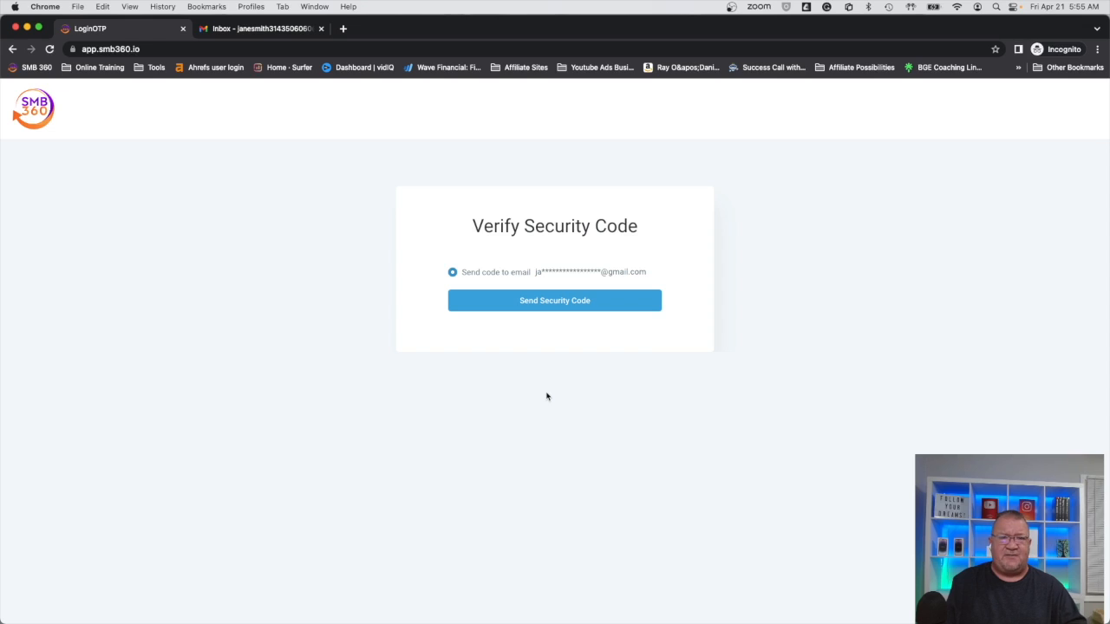
Step: Request the security code, read it from the Gmail message, and confirm it on the verification page
left_click(539, 302)
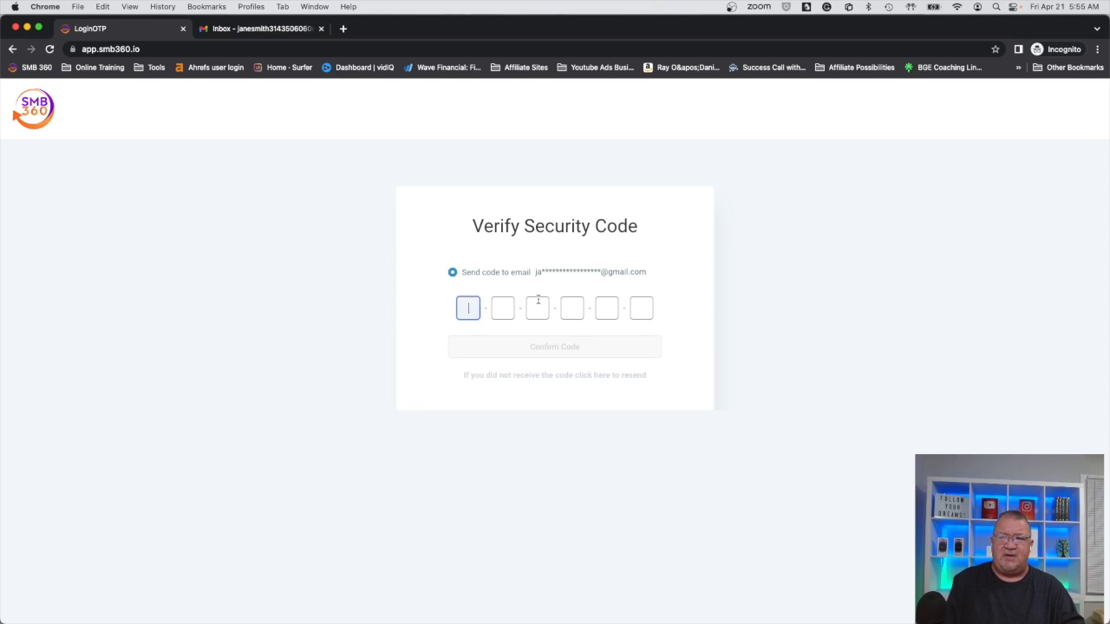
left_click(242, 31)
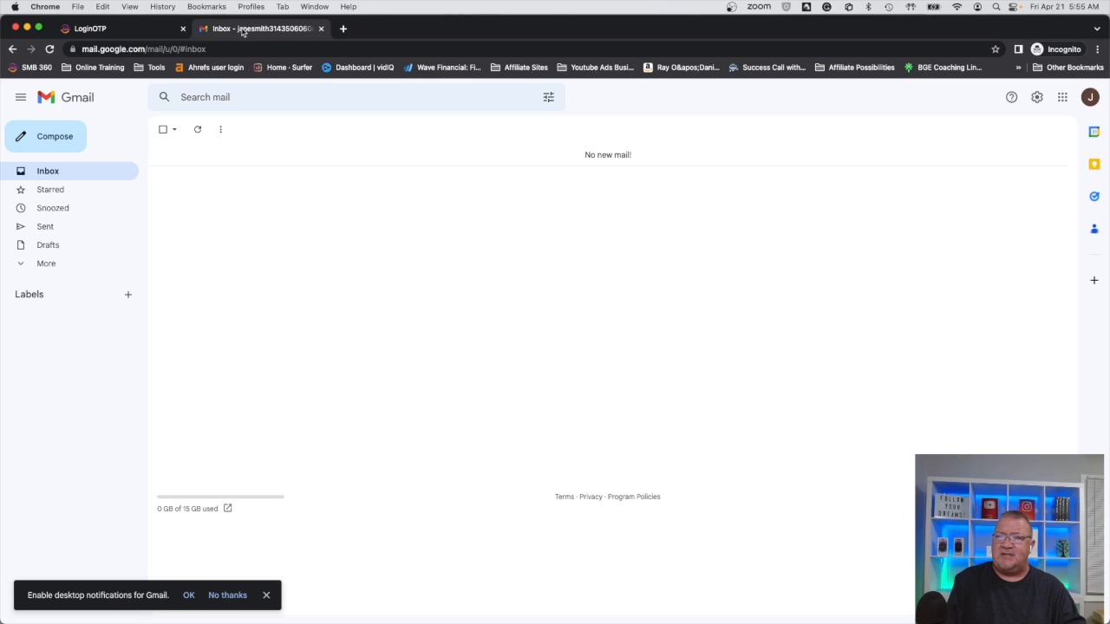
left_click(122, 31)
left_click(222, 34)
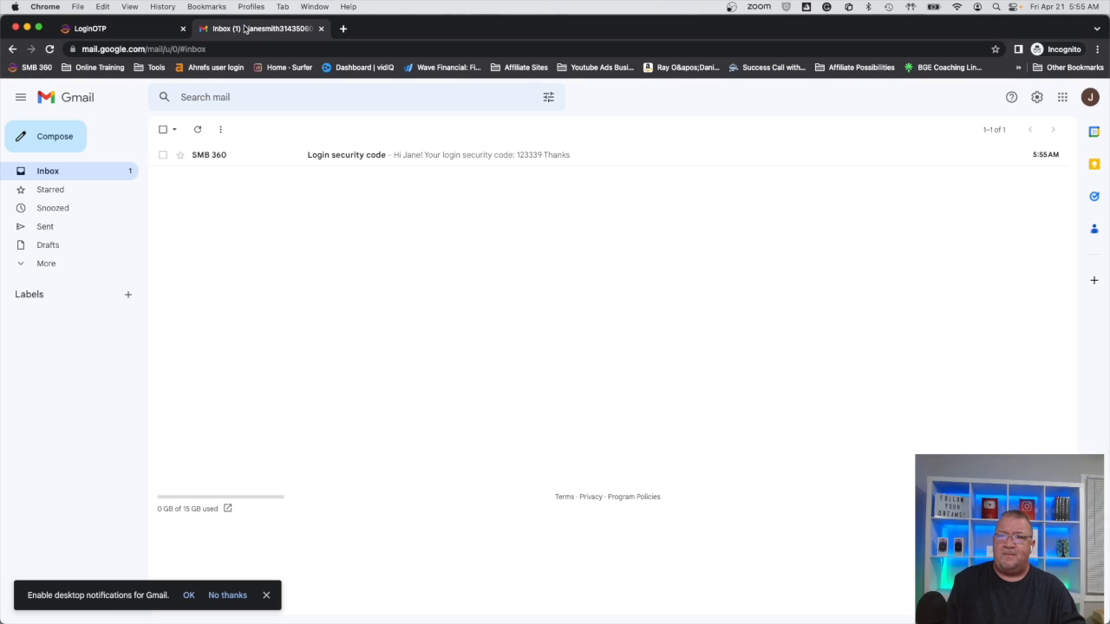
left_click(359, 160)
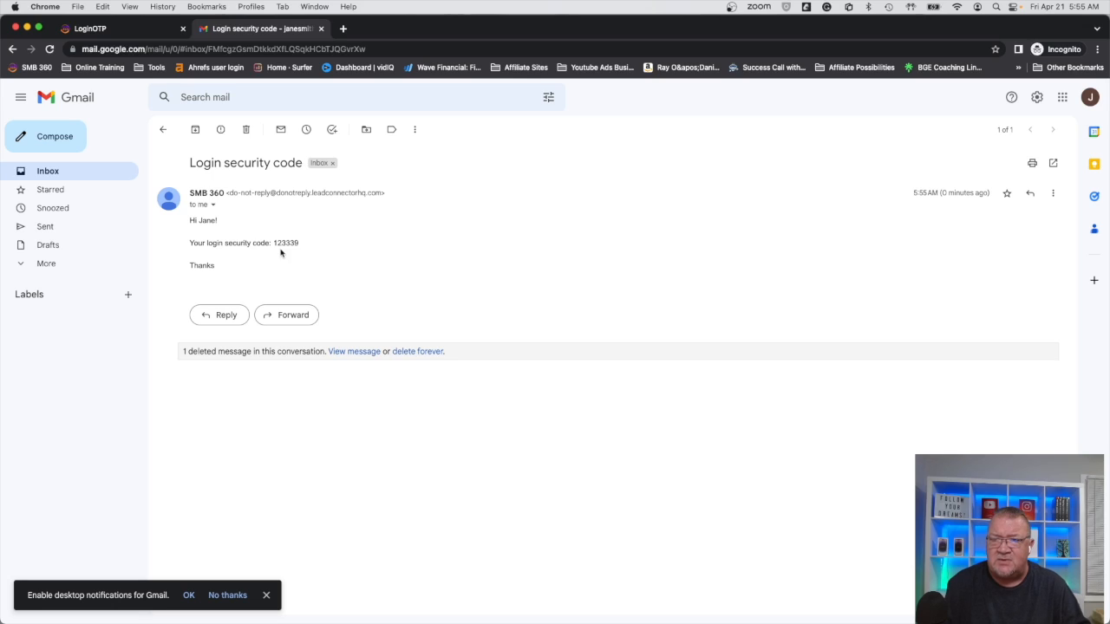
left_click(104, 29)
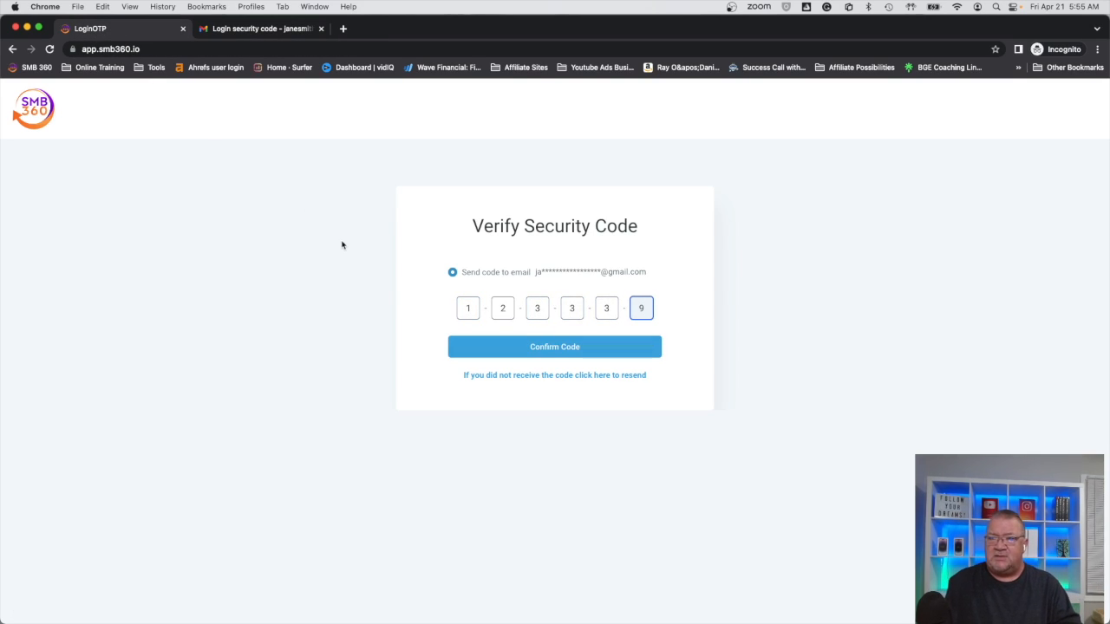
left_click(548, 354)
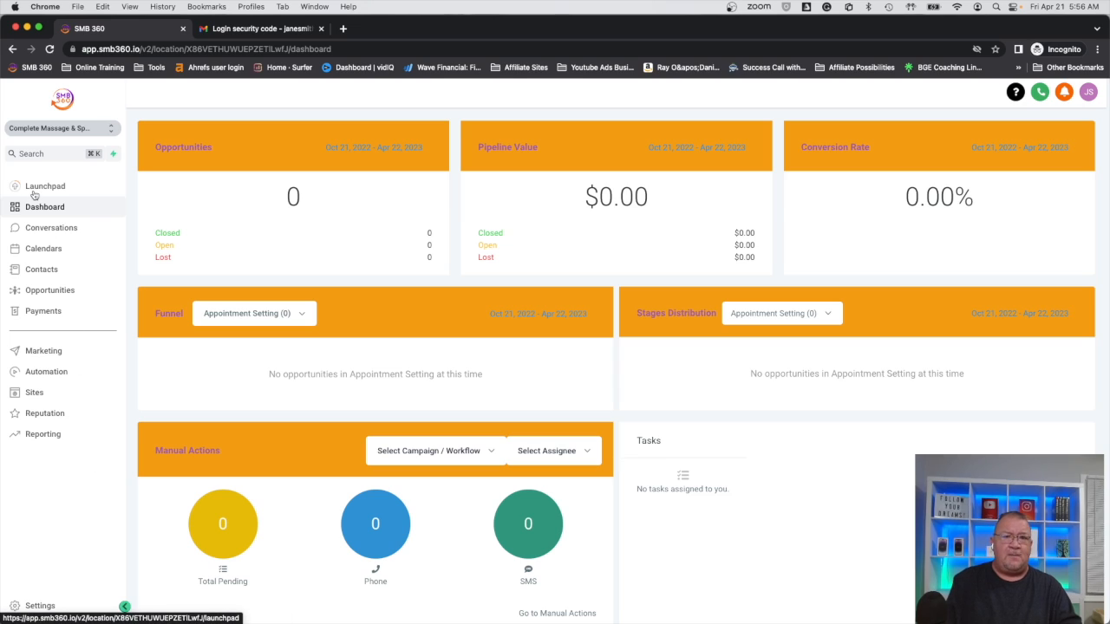
Step: Check the sub-account switcher, then open Settings for Complete Massage & Spa
left_click(90, 130)
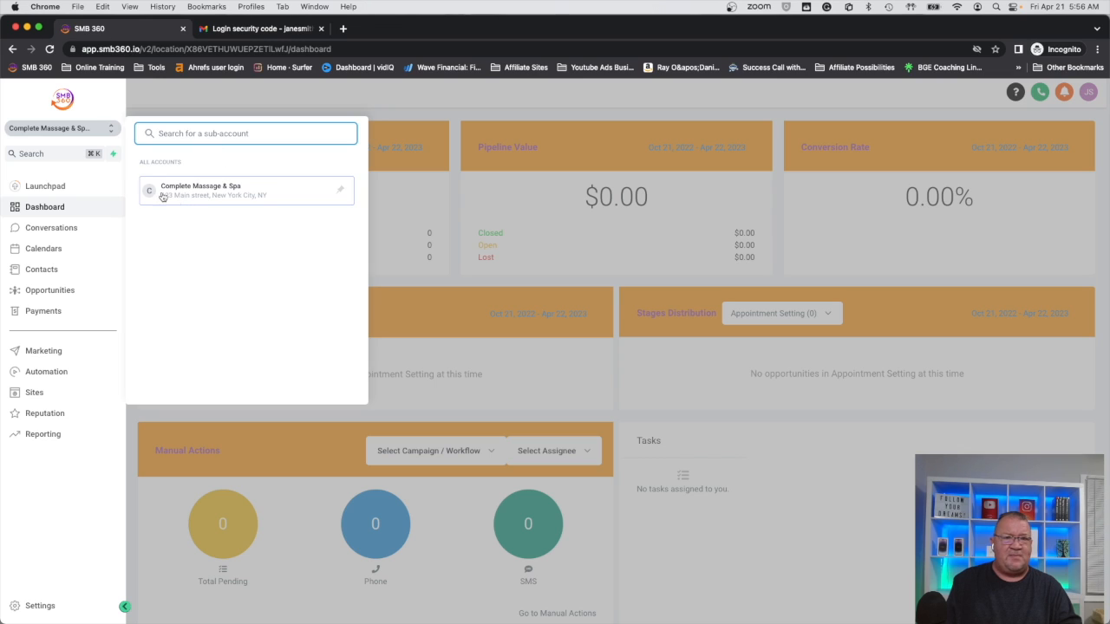
left_click(62, 126)
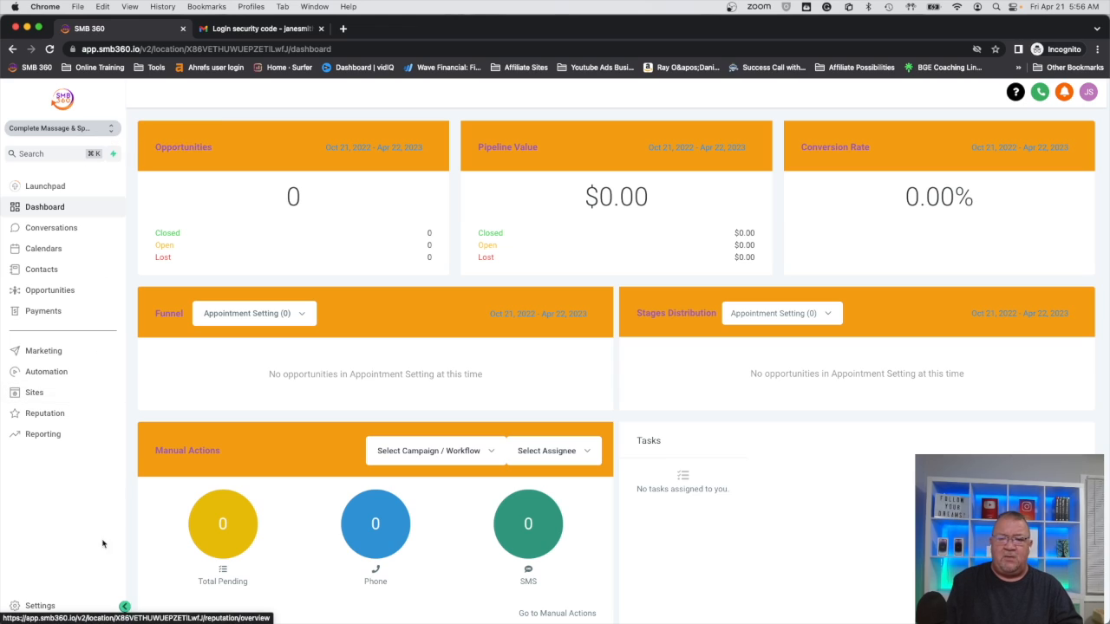
left_click(38, 606)
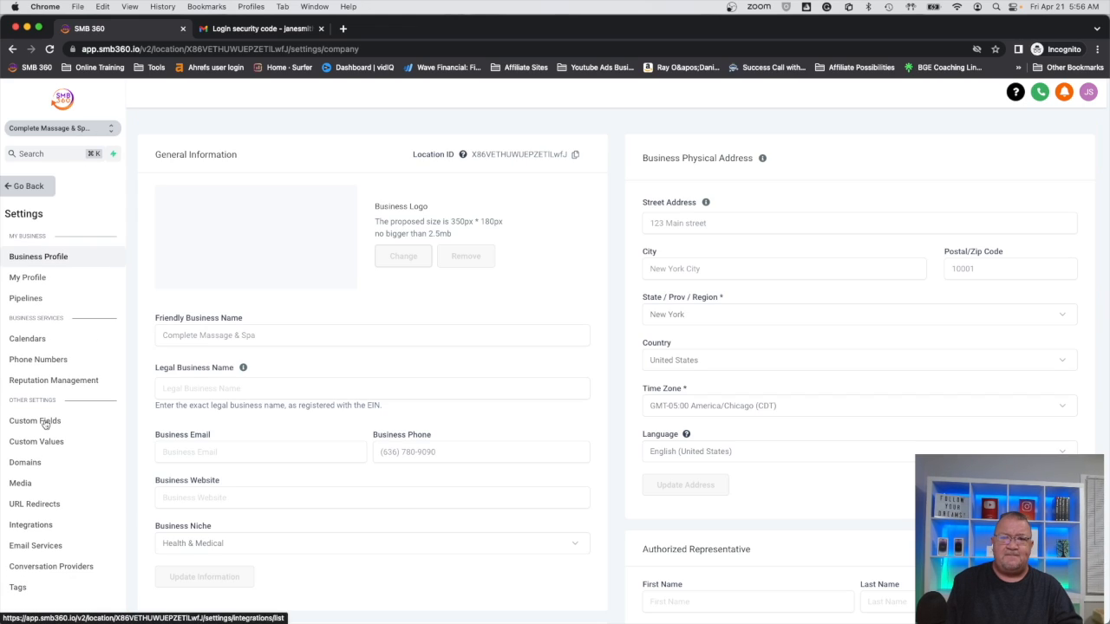
Step: Open the employee's own profile settings and switch to the chosen sub-account
left_click(35, 281)
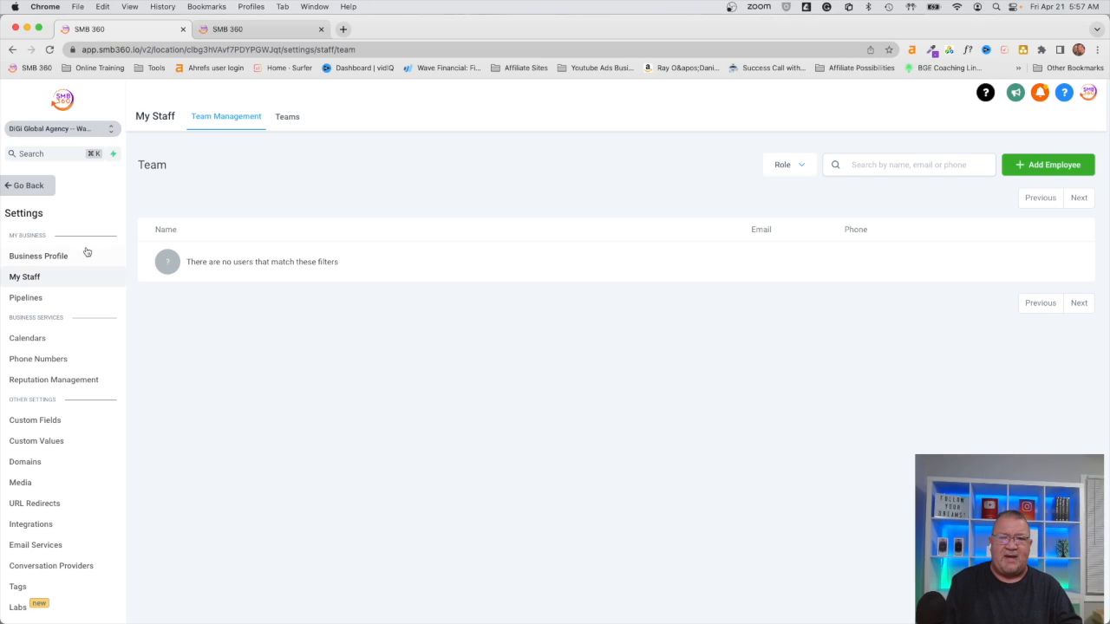
left_click(48, 127)
left_click(193, 274)
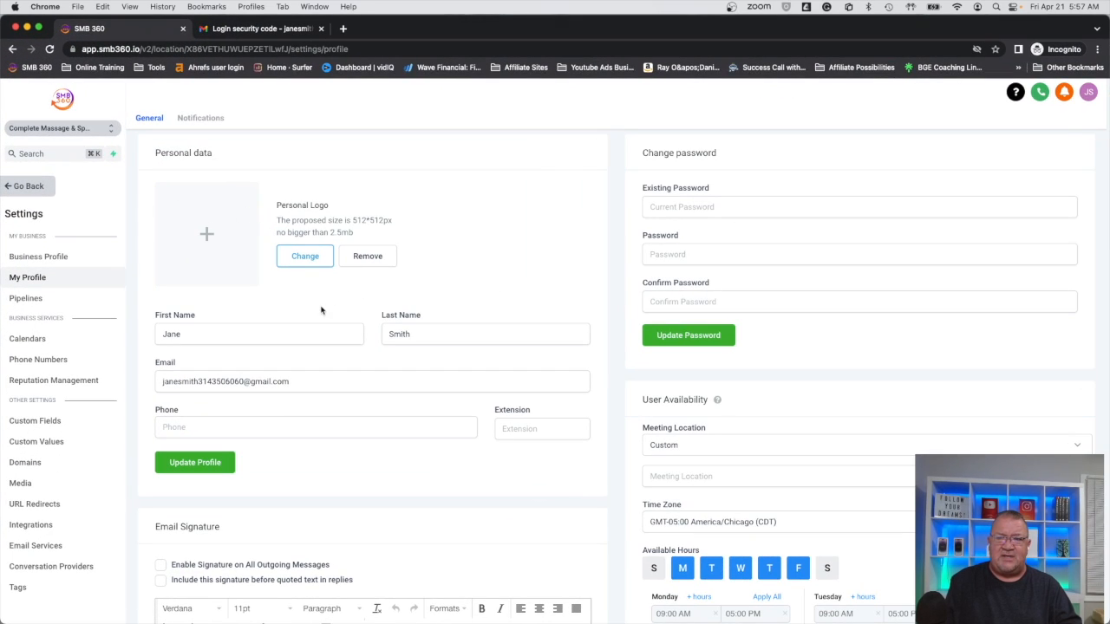
Step: Upload employee.png as the profile photo, update the profile, and reload to confirm it
left_click(304, 256)
left_click(378, 382)
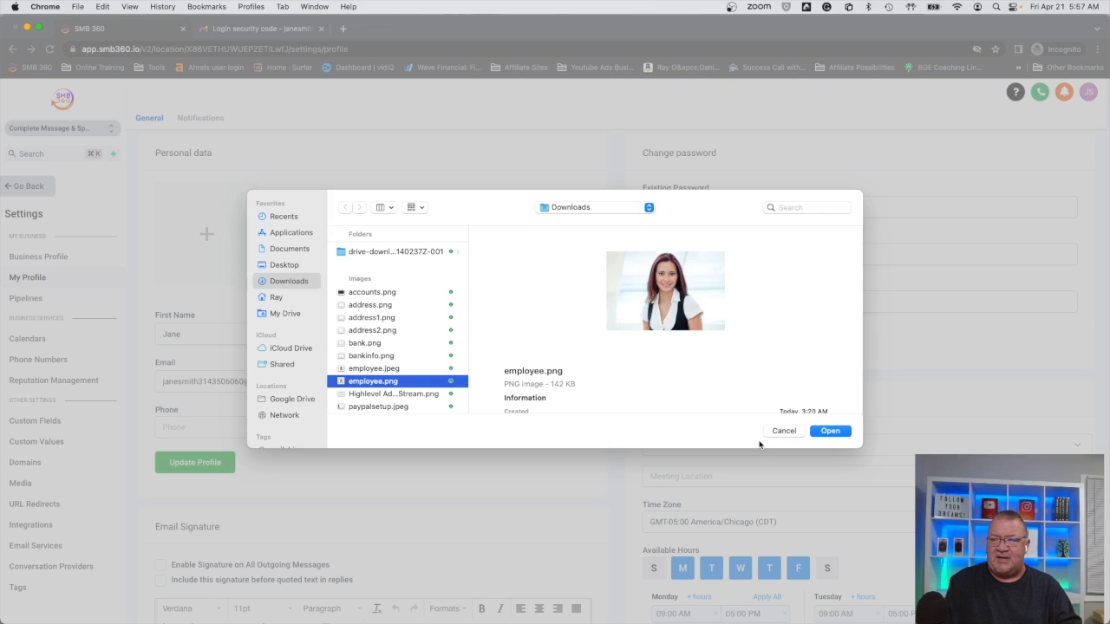
left_click(830, 432)
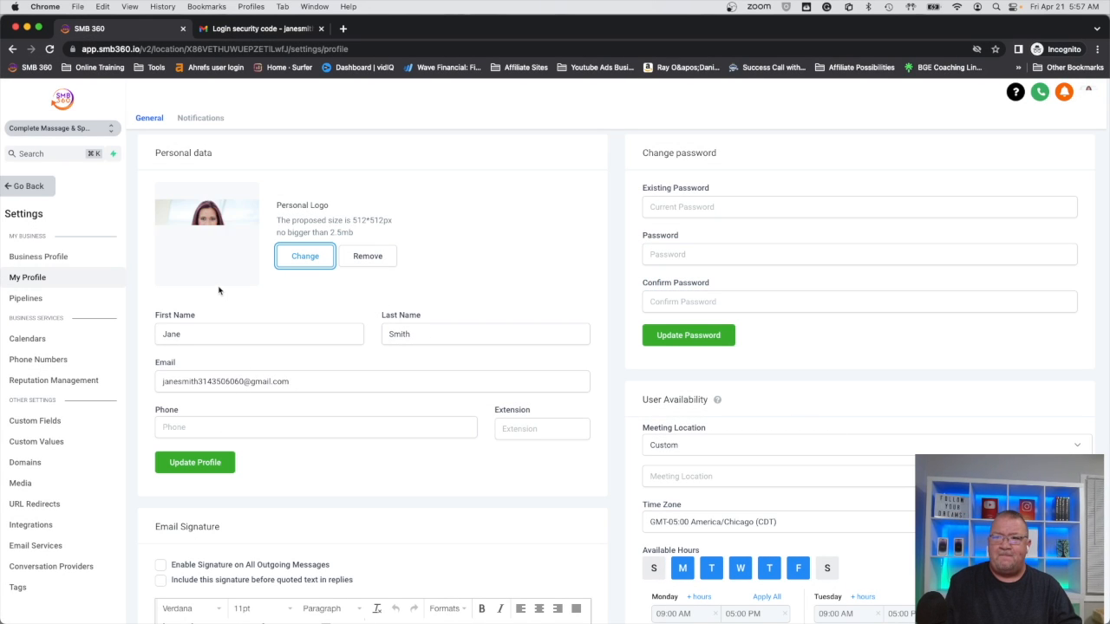
left_click(183, 462)
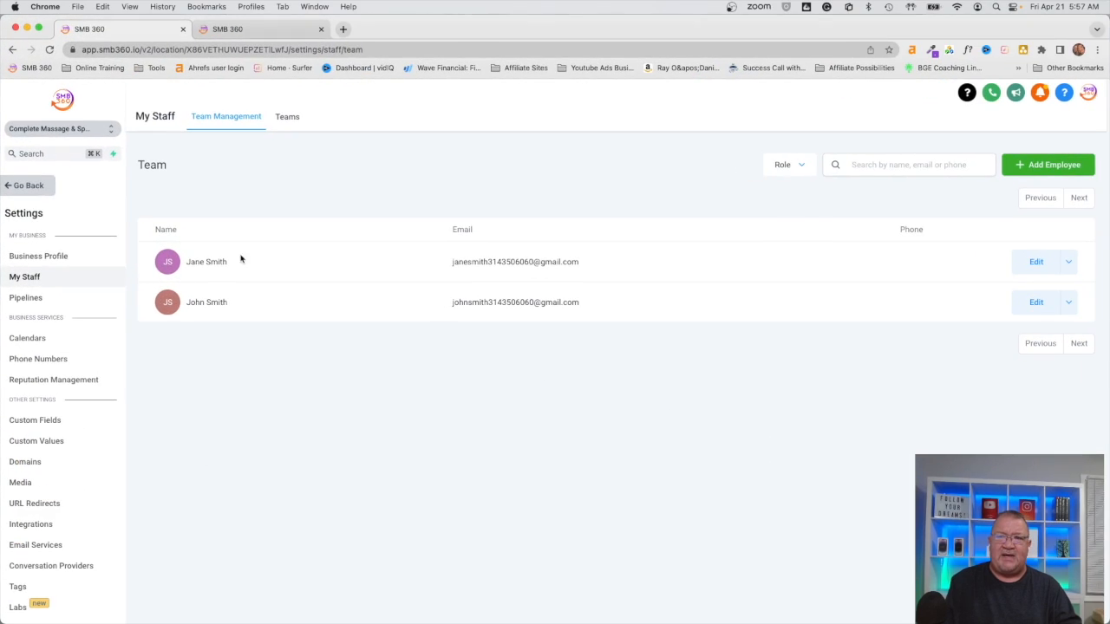
left_click(49, 50)
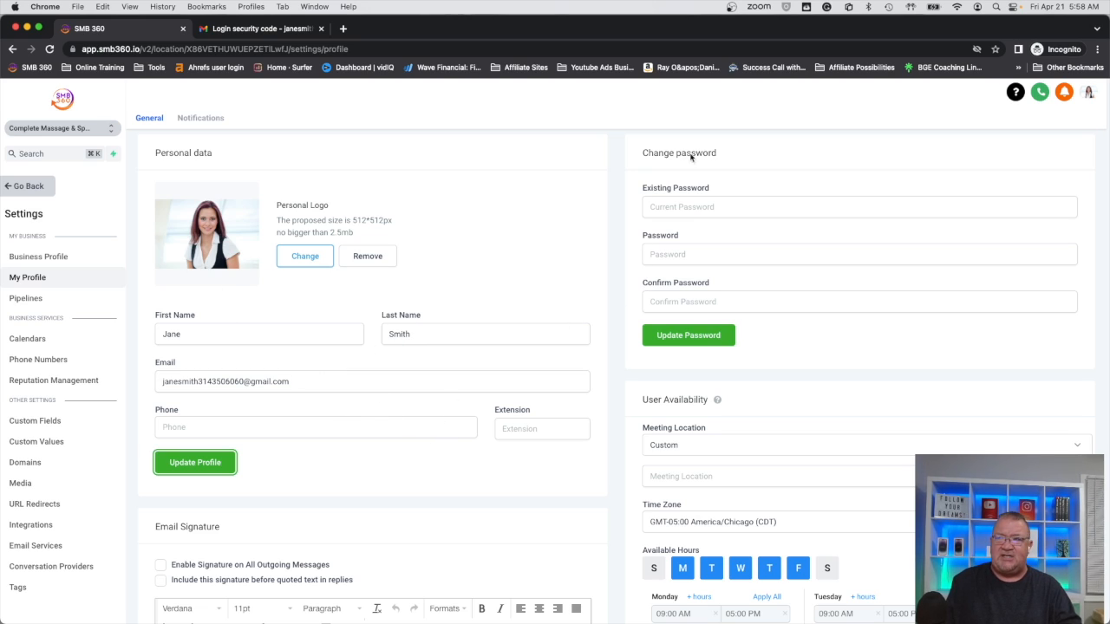
Step: Scroll My Profile past User Availability down to the Integrations and Email (2-way sync) sections
scroll(771, 308, "down", 1)
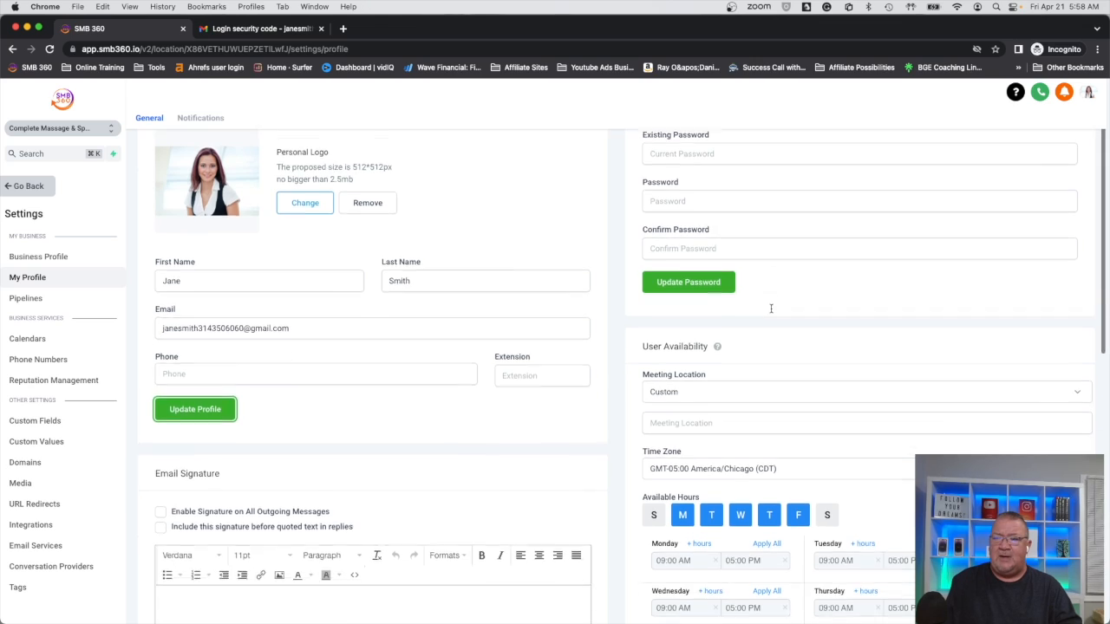
scroll(771, 308, "down", 2)
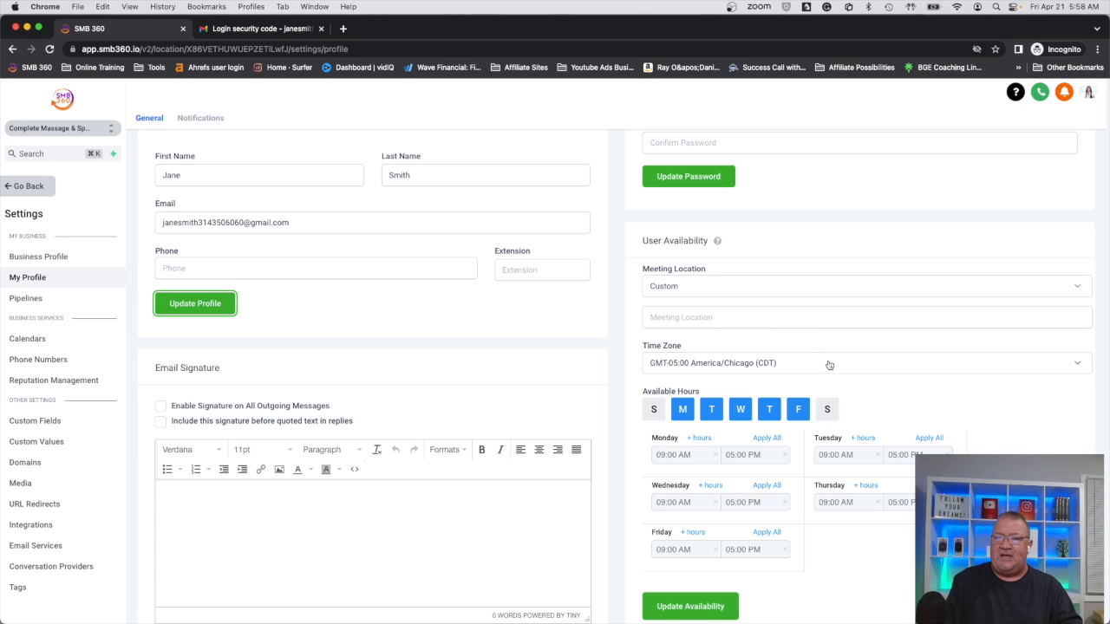
scroll(914, 394, "down", 1)
scroll(914, 394, "down", 3)
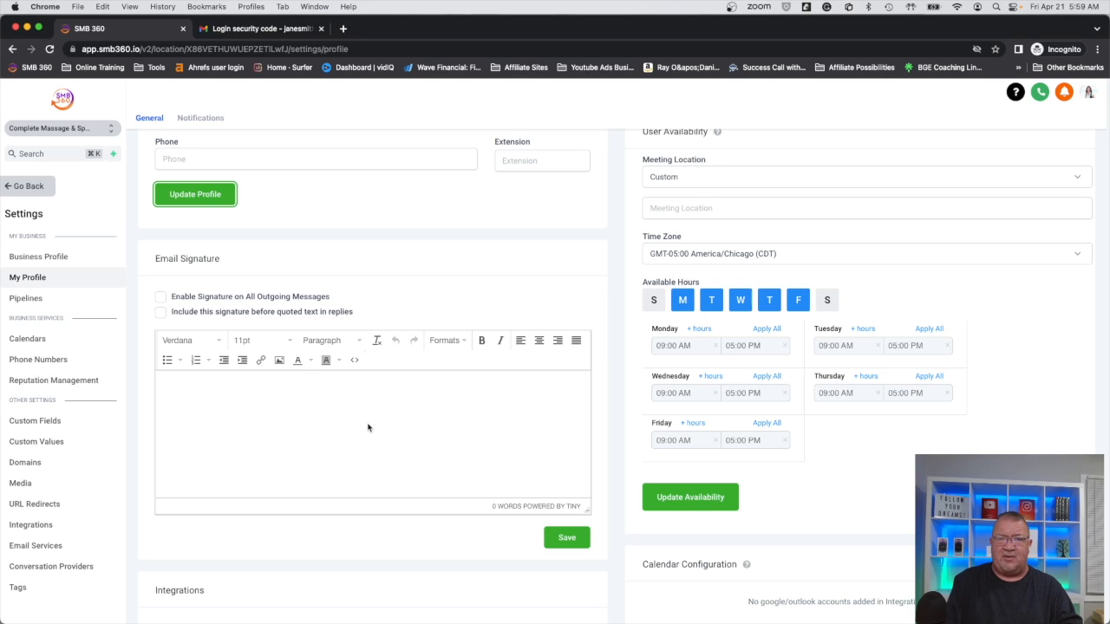
scroll(488, 422, "down", 8)
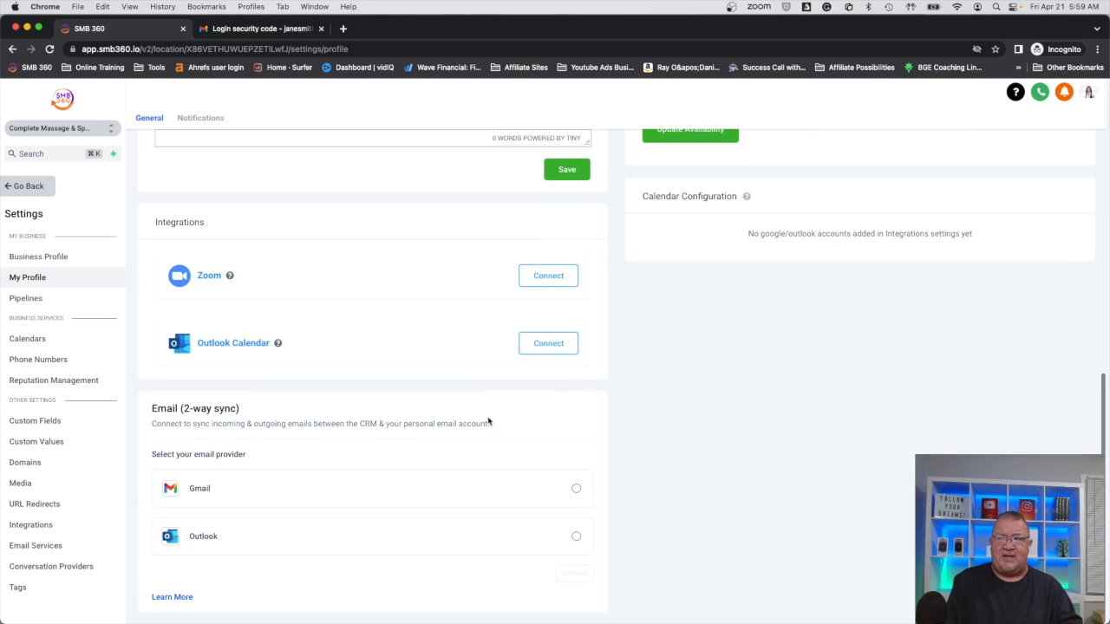
left_click(536, 279)
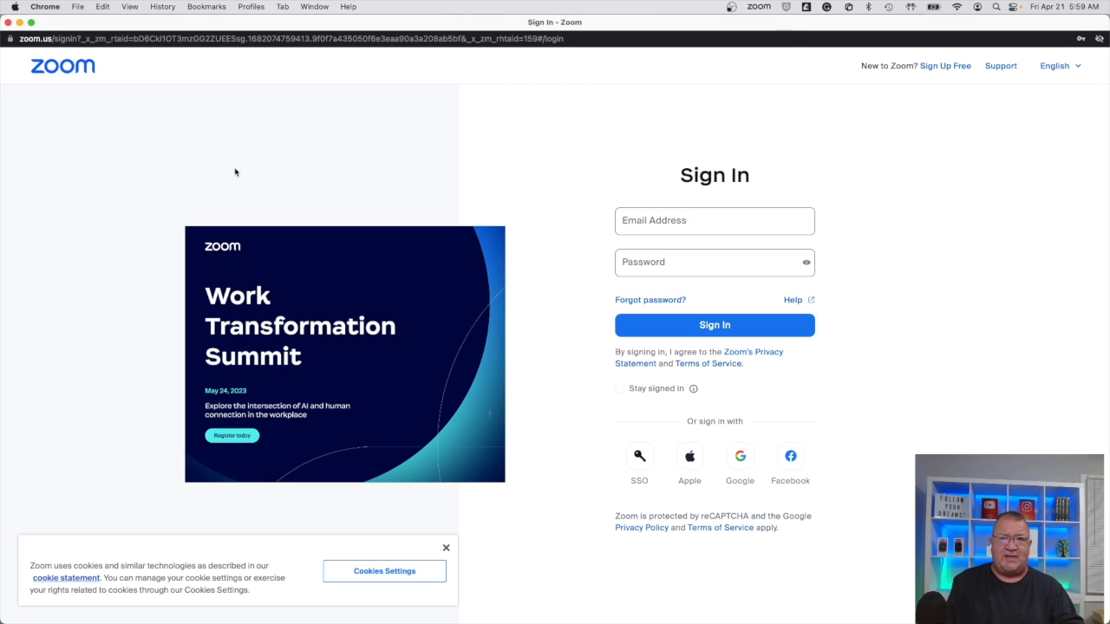
left_click(8, 22)
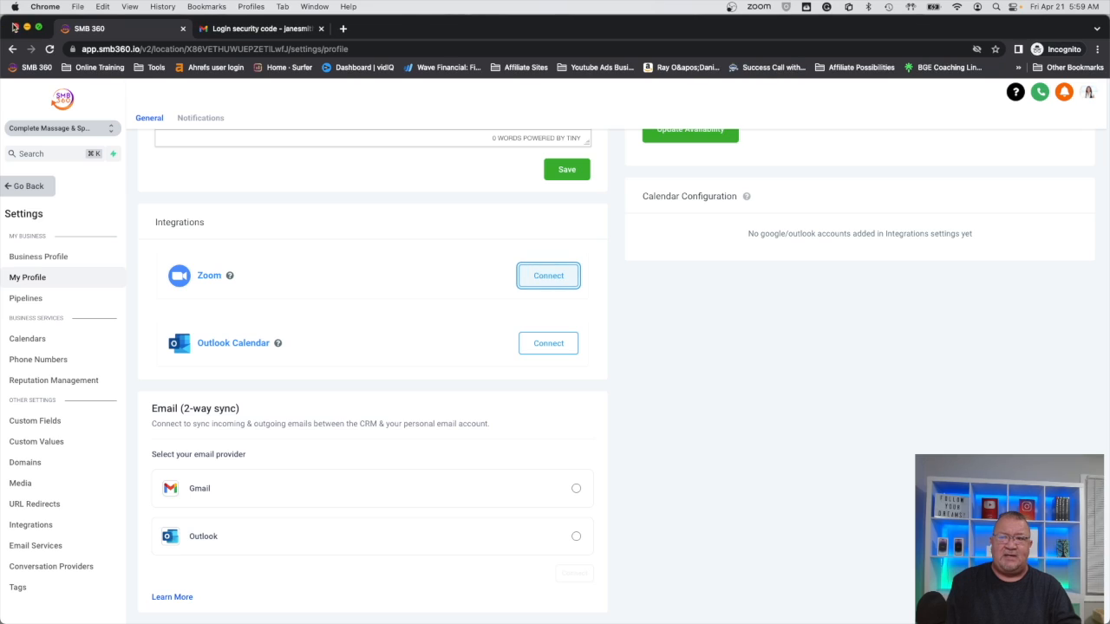
scroll(703, 364, "up", 5)
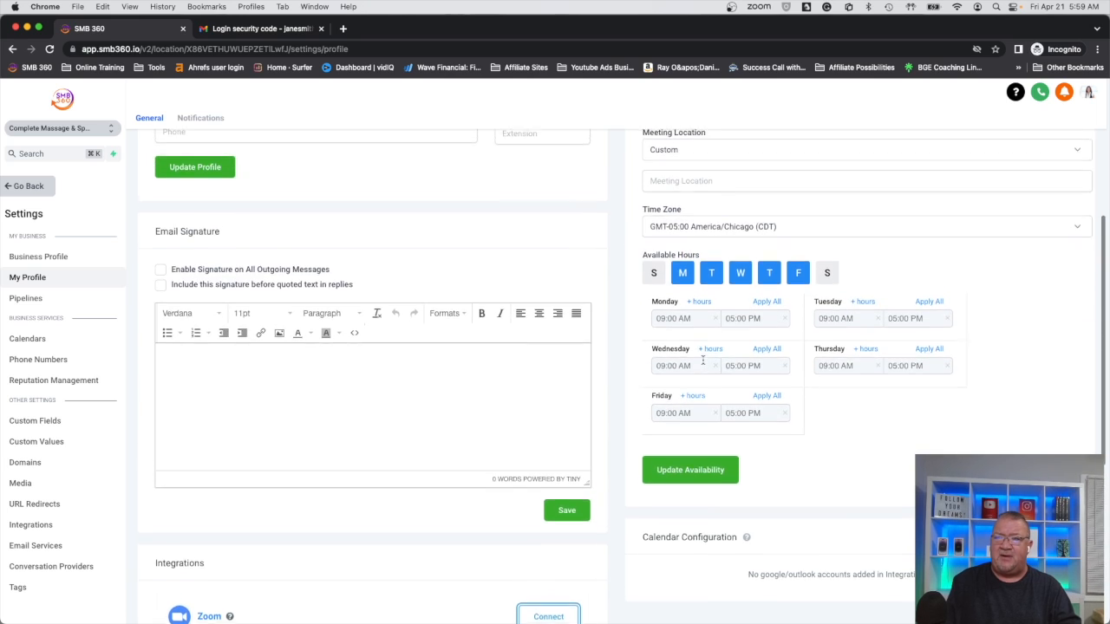
scroll(703, 360, "up", 3)
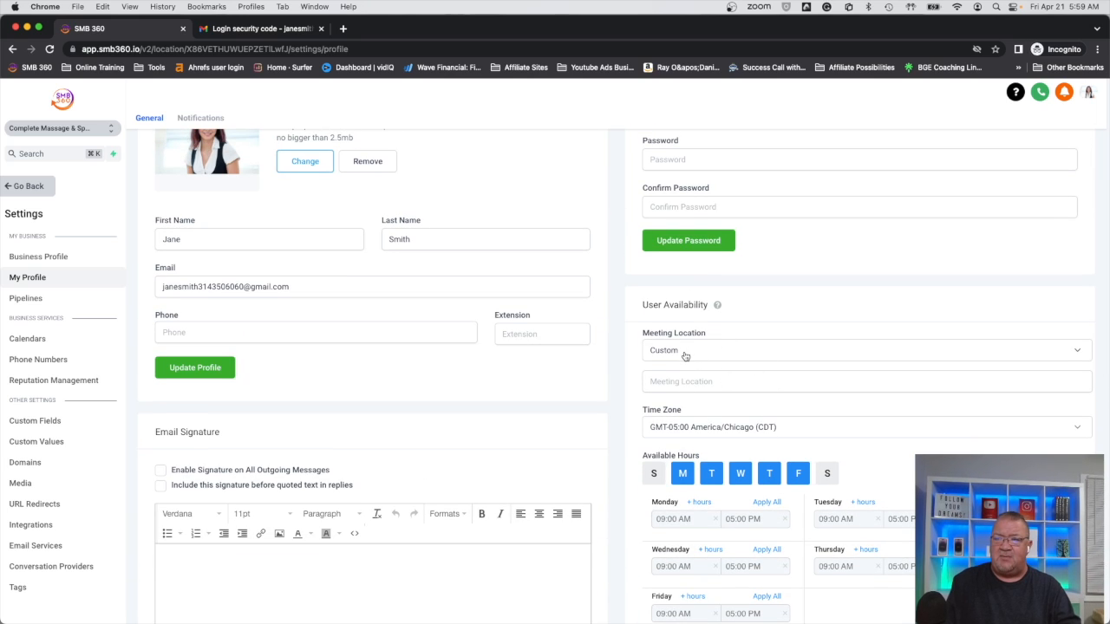
Step: Set the meeting location to Connect Zoom and dismiss the Zoom connection prompt
left_click(676, 351)
left_click(677, 395)
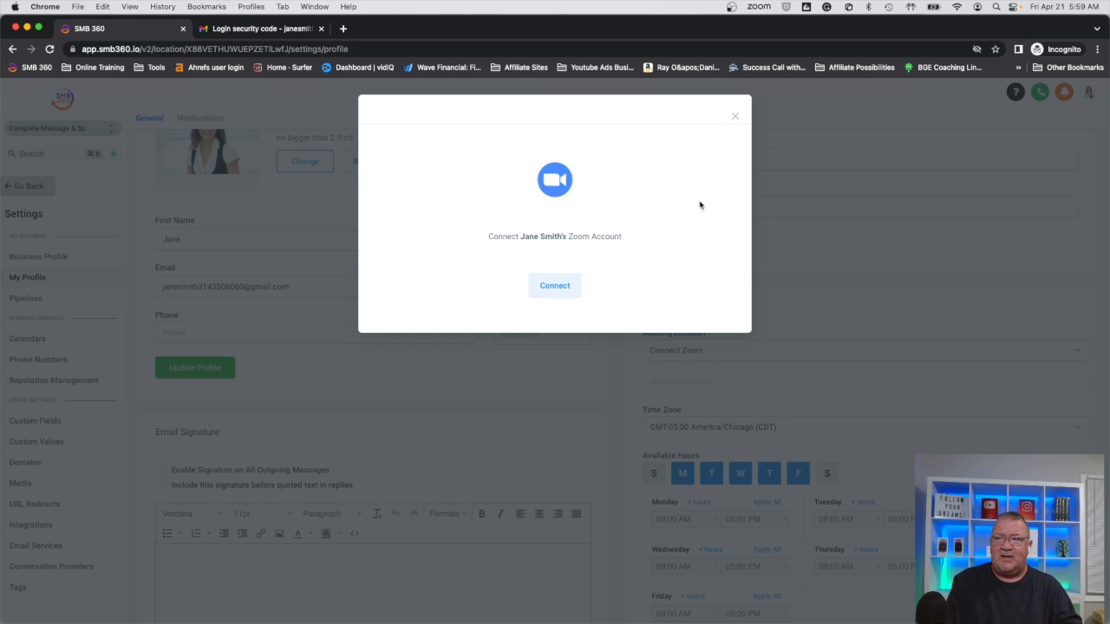
left_click(736, 117)
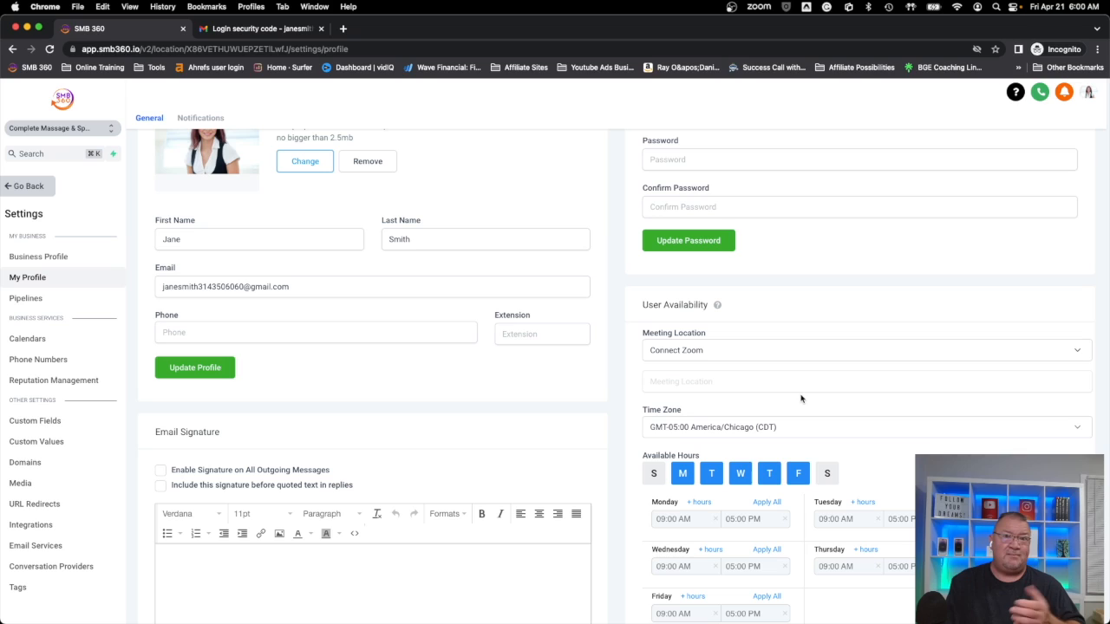
scroll(801, 398, "down", 6)
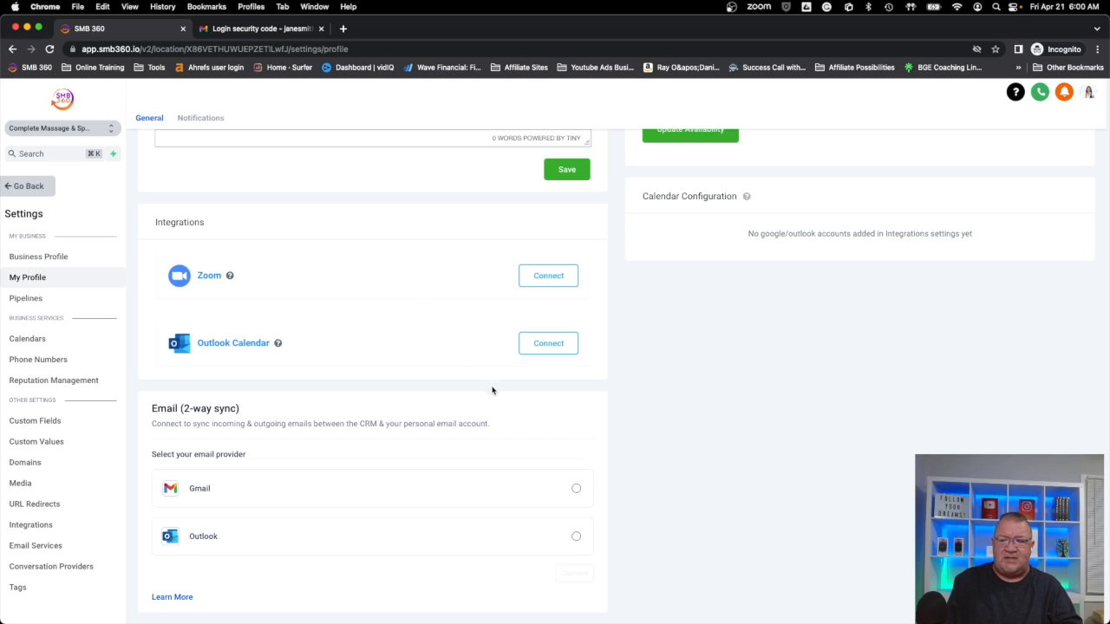
Step: Connect the employee's Google account via Gmail, granting permission to read and send email
left_click(576, 490)
left_click(573, 575)
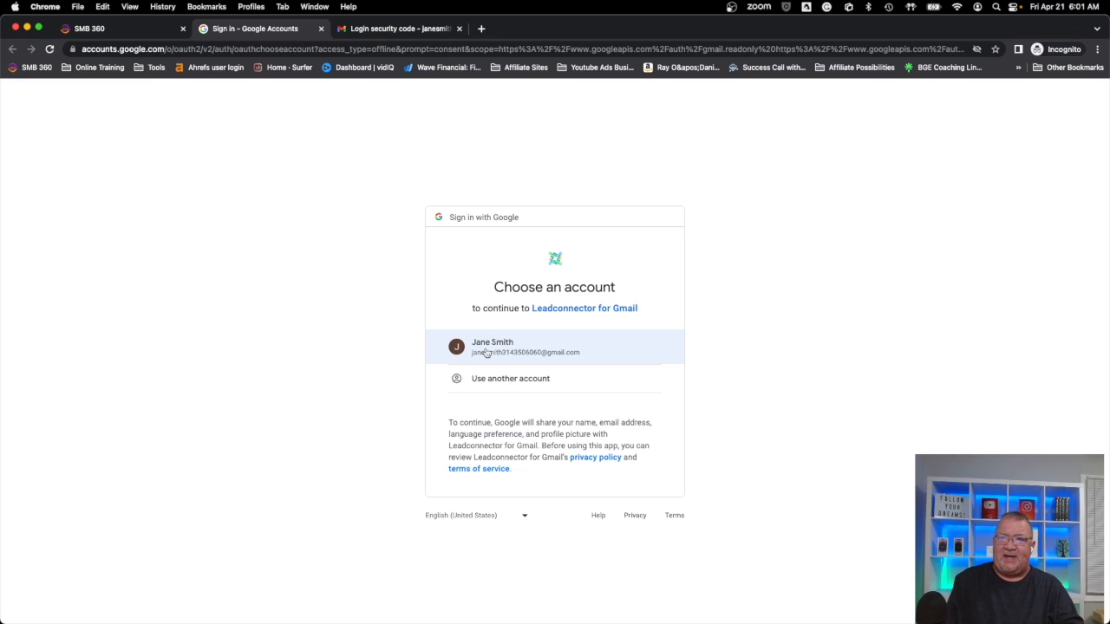
left_click(487, 352)
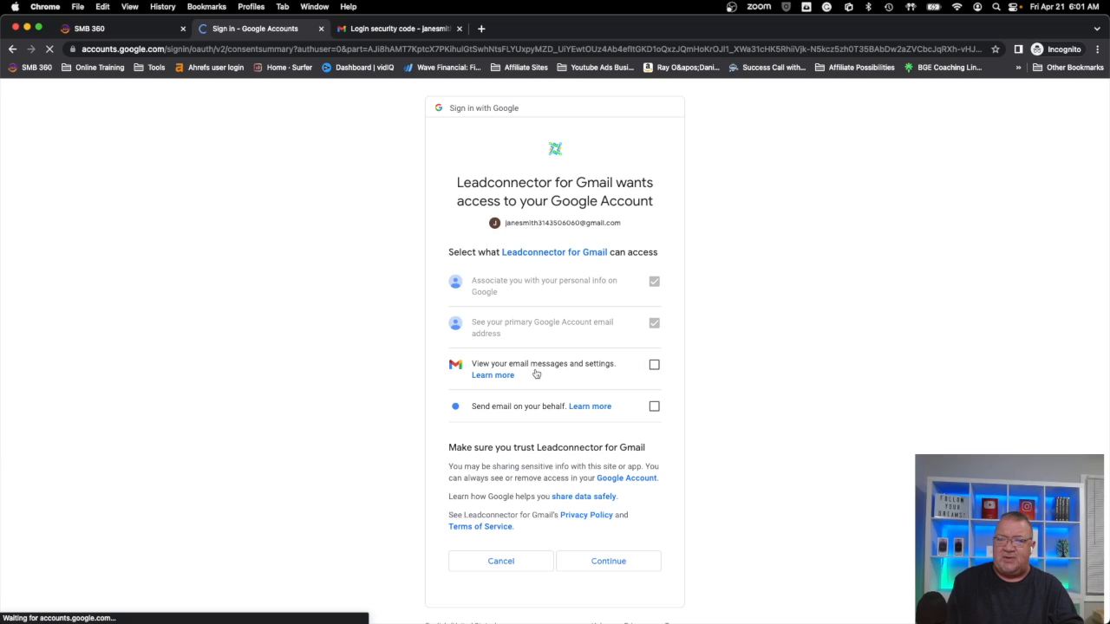
left_click(654, 366)
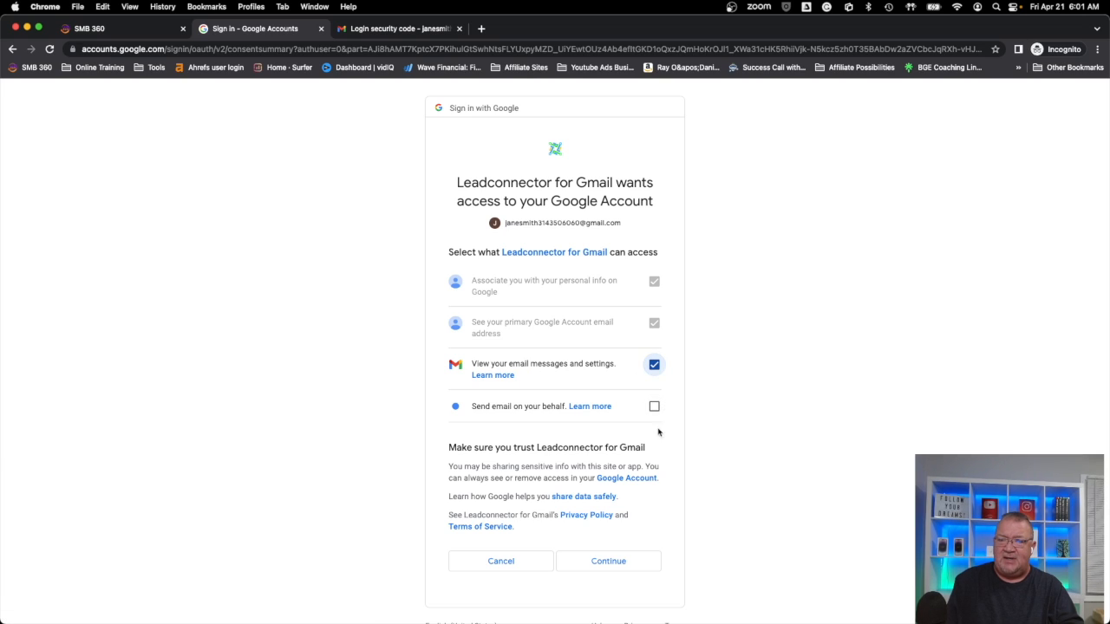
left_click(655, 408)
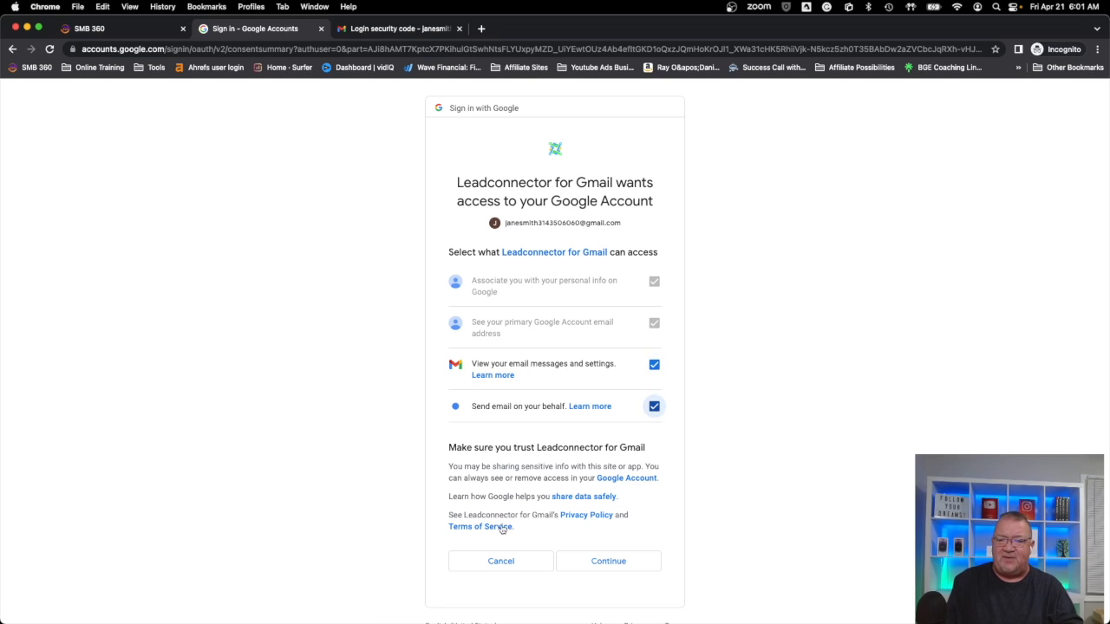
left_click(599, 564)
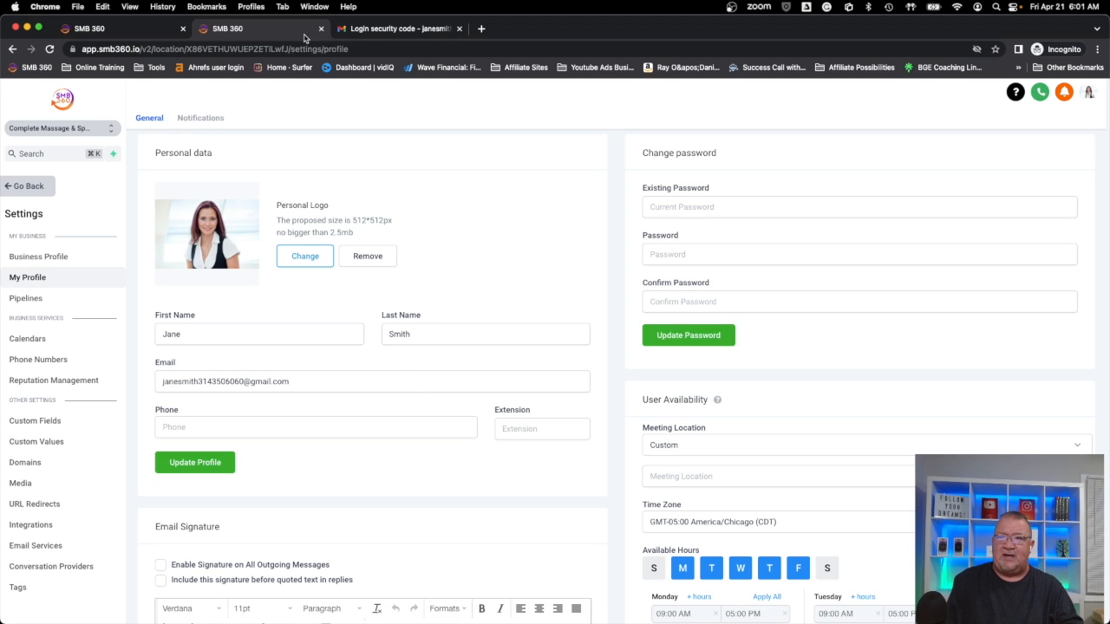
Step: Reload My Profile and confirm Email (2-way sync) lists the Gmail account as Connected
left_click(50, 49)
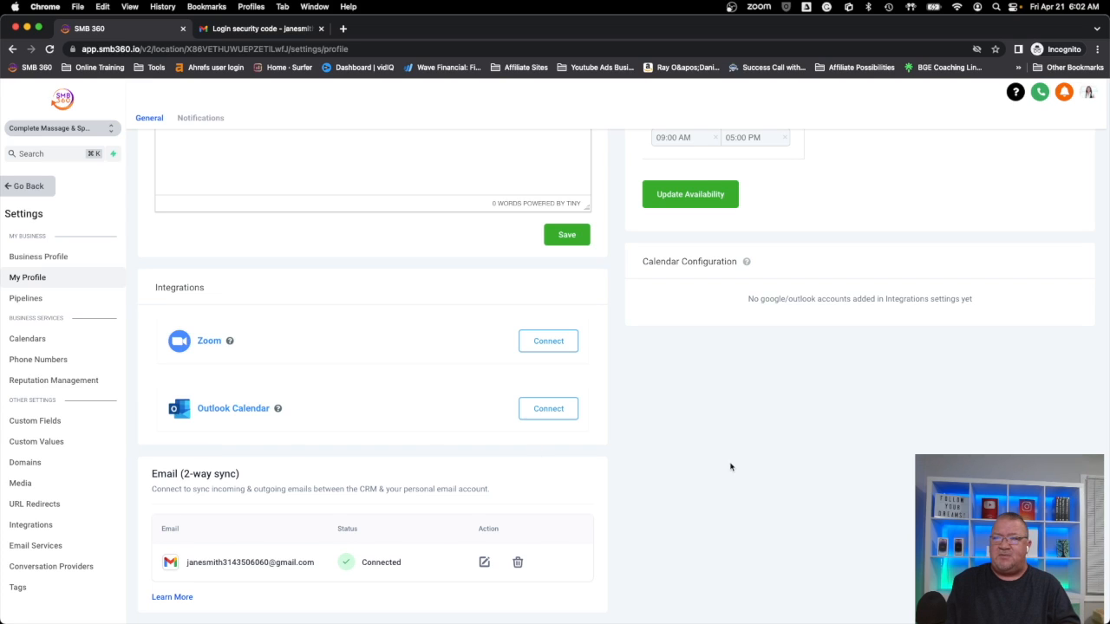
scroll(803, 486, "up", 4)
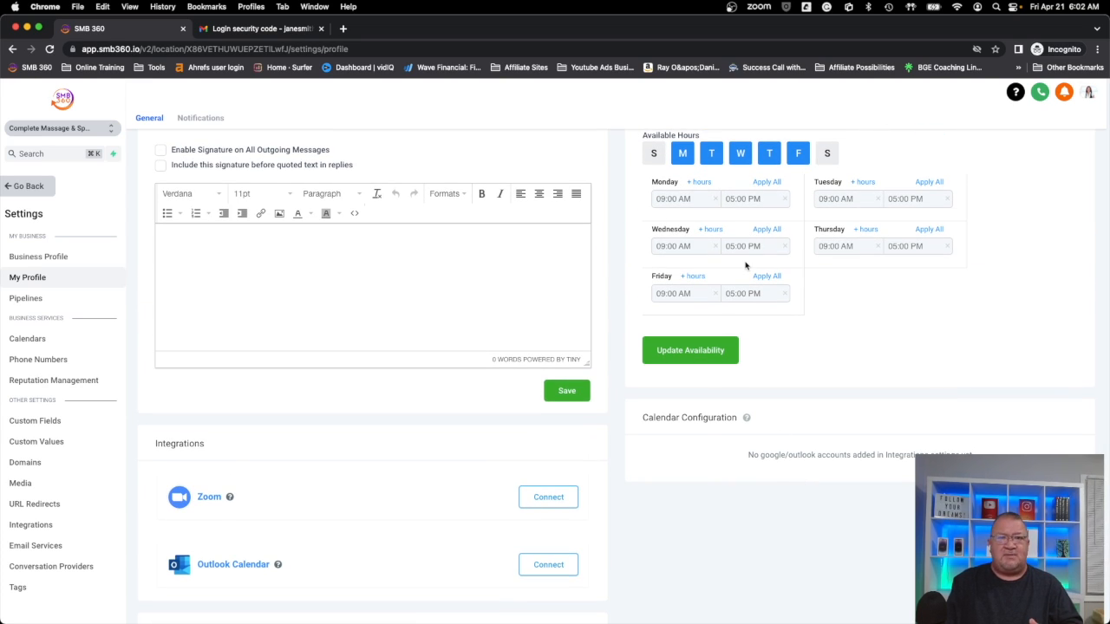
scroll(745, 266, "down", 4)
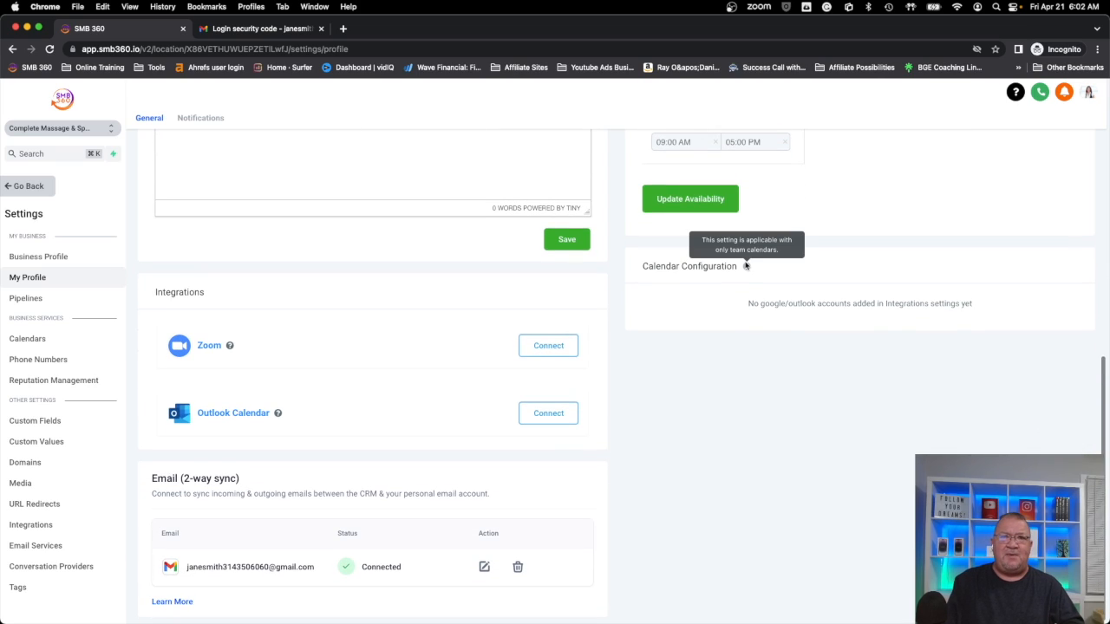
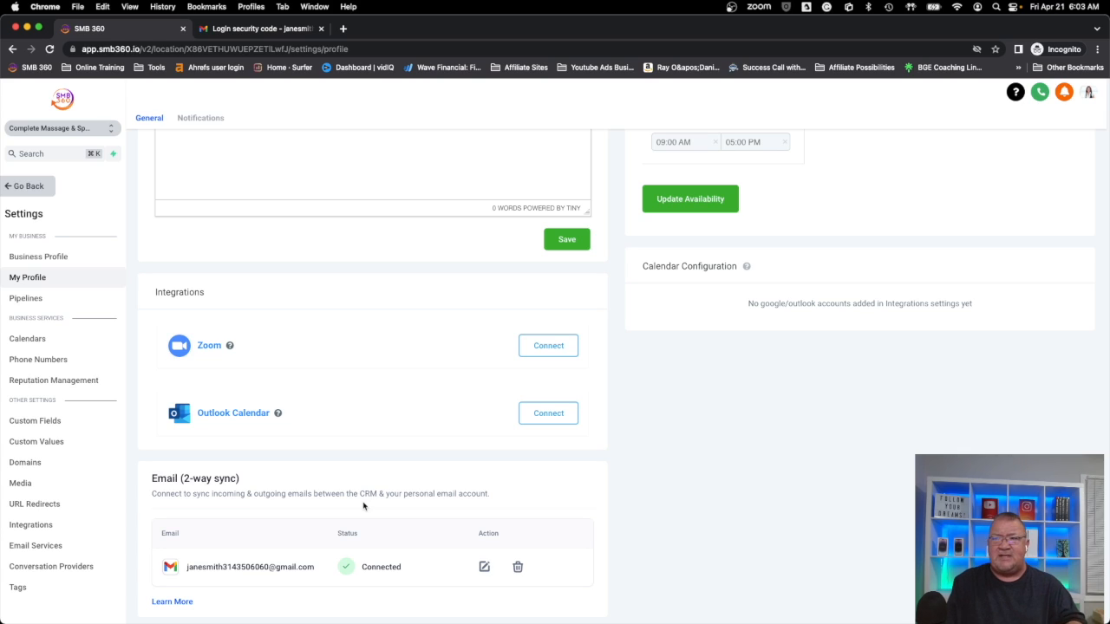
Step: Scroll the My Profile page to review the Integrations and Email (2-way sync) sections
scroll(775, 461, "up", 3)
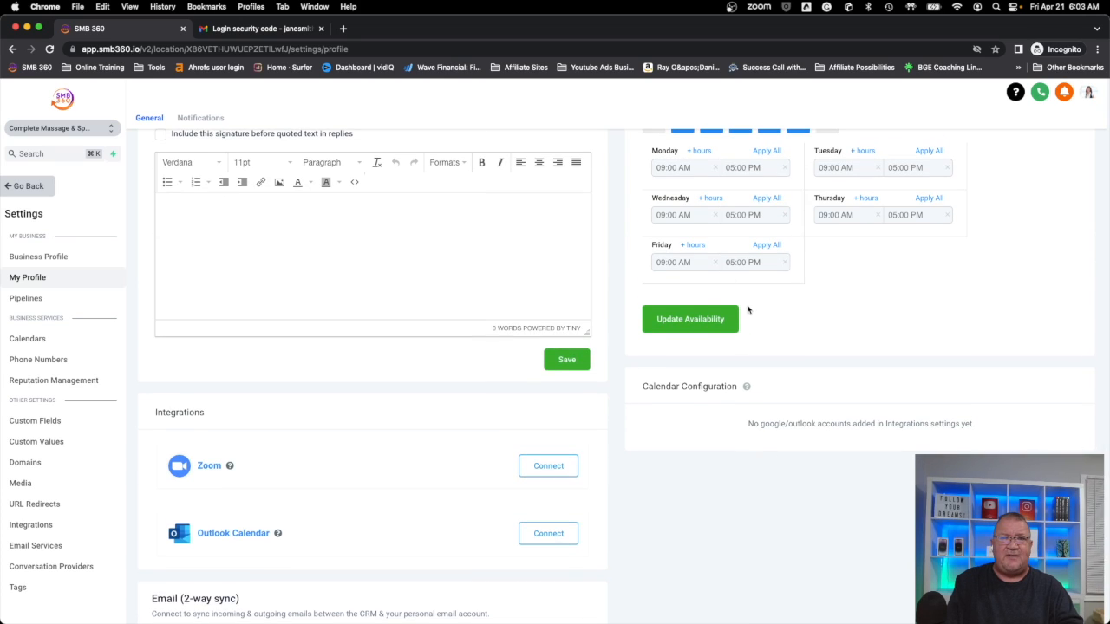
scroll(749, 310, "down", 3)
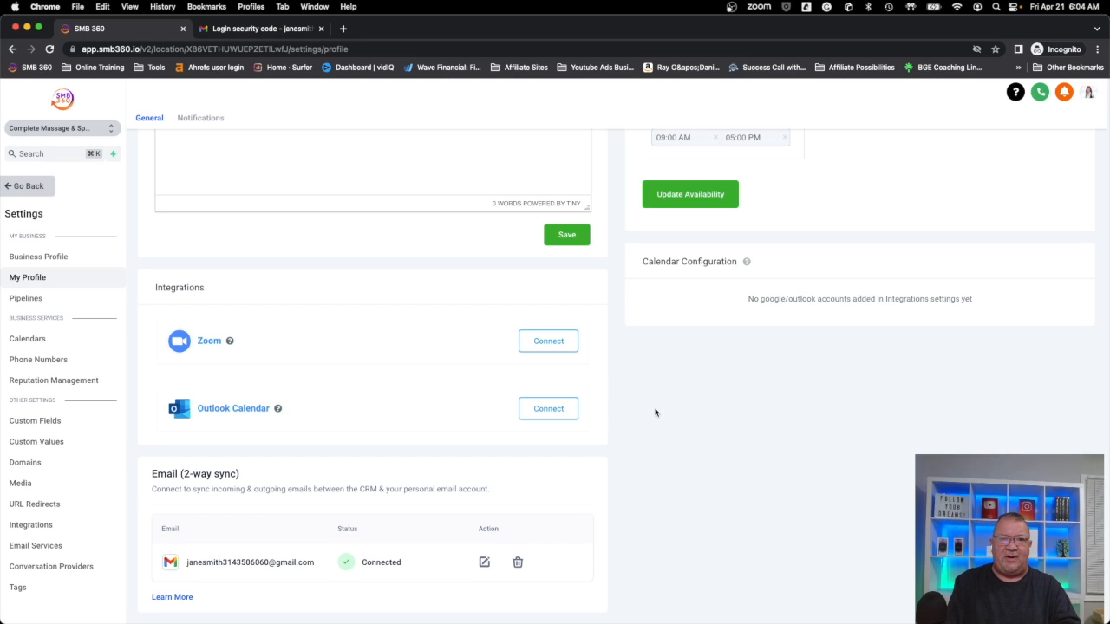
scroll(656, 413, "up", 8)
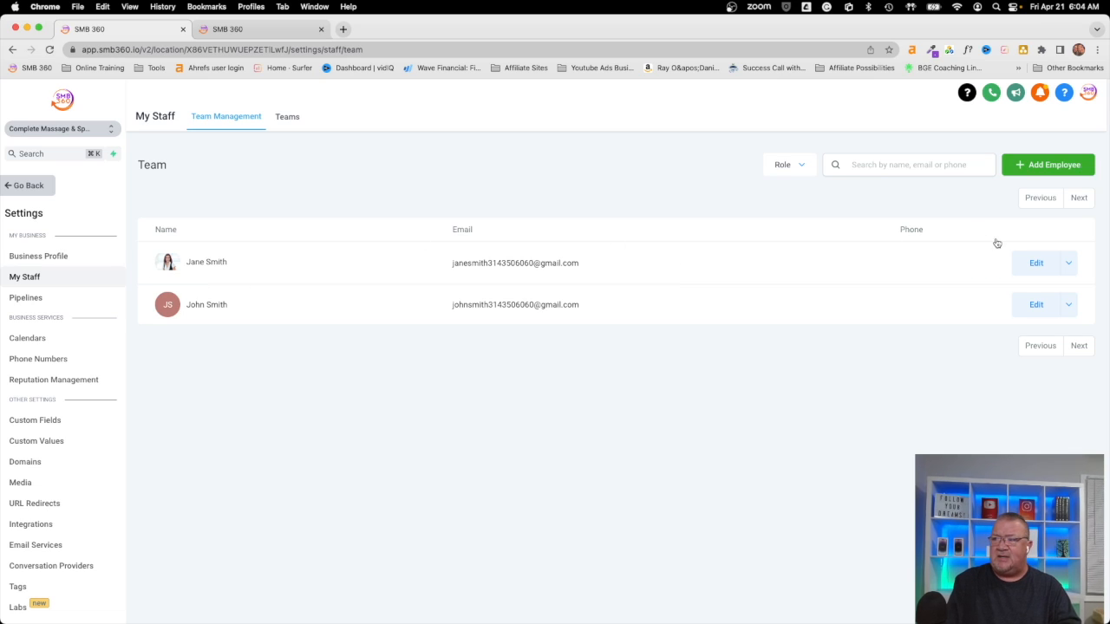
Step: Edit the new employee and review User Permissions: all enabled except Only assigned data
left_click(1034, 263)
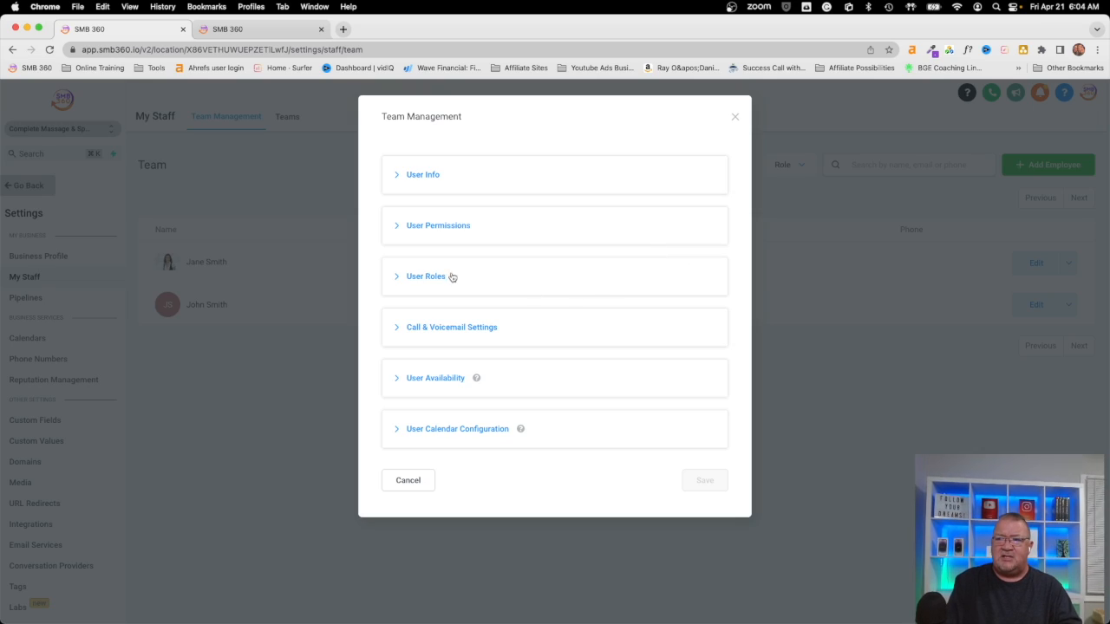
left_click(396, 228)
scroll(669, 401, "down", 3)
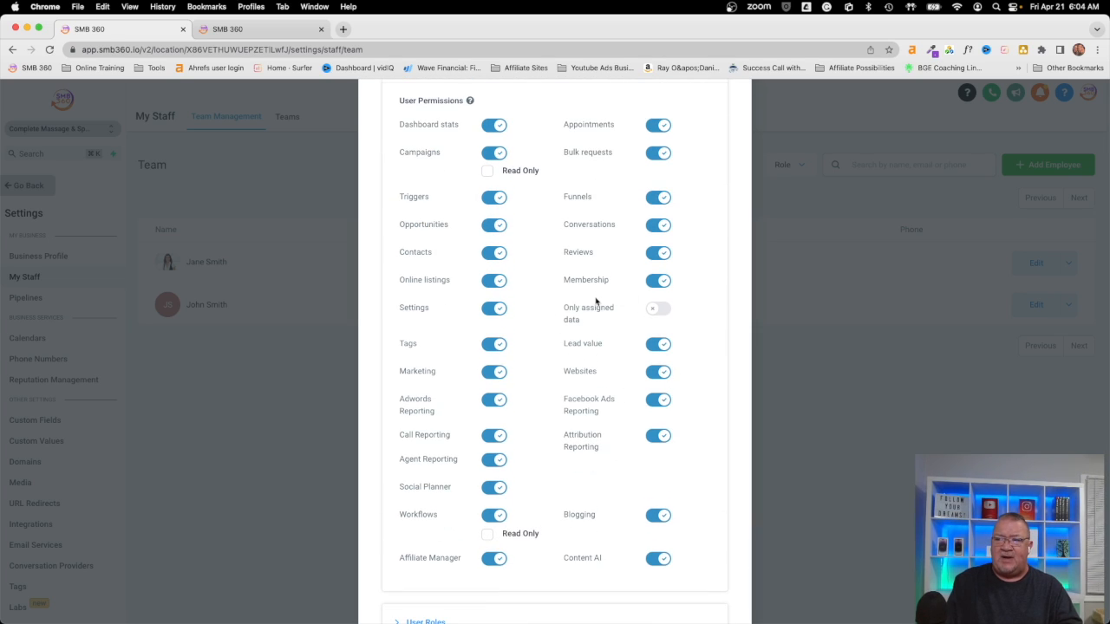
scroll(595, 317, "up", 5)
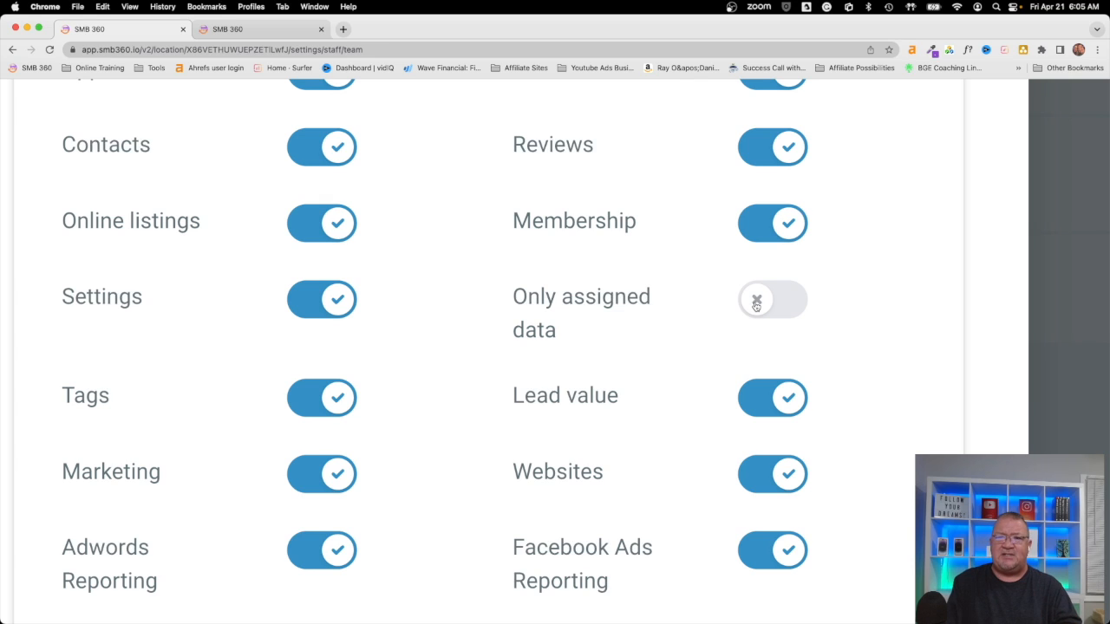
scroll(755, 307, "down", 5)
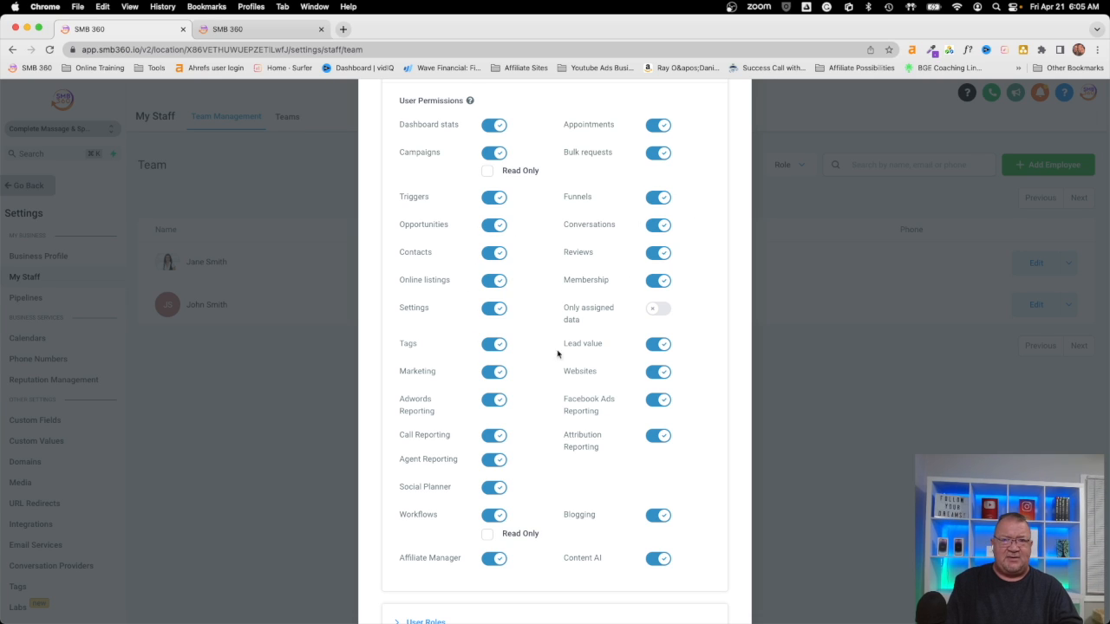
scroll(616, 390, "down", 5)
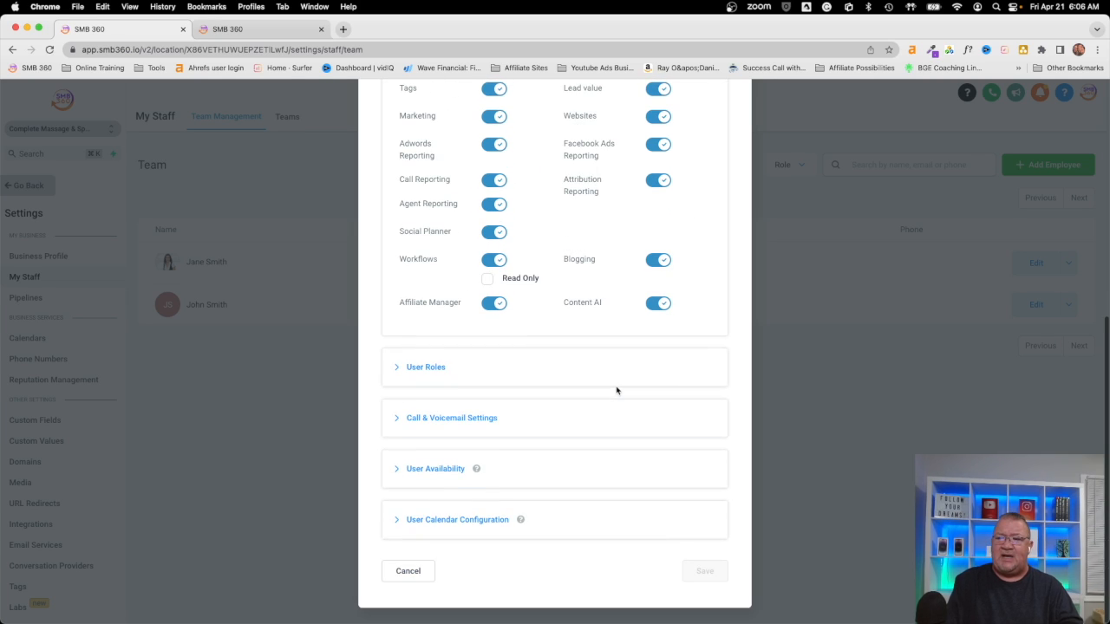
Step: Cancel the employee's Team Management dialog without saving any changes
left_click(398, 571)
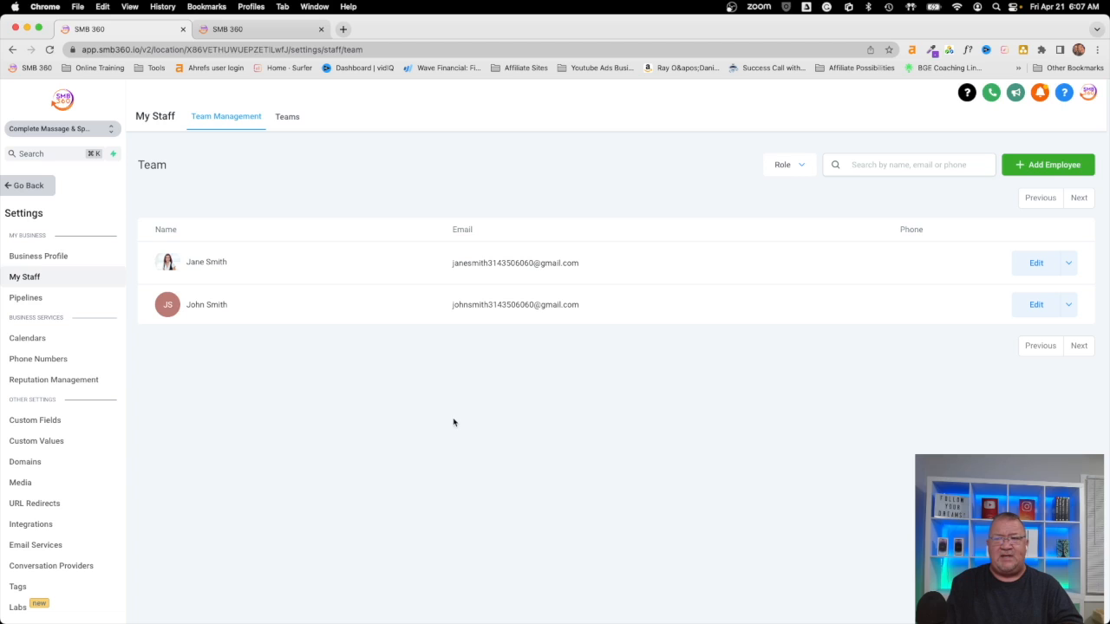
left_click(1034, 262)
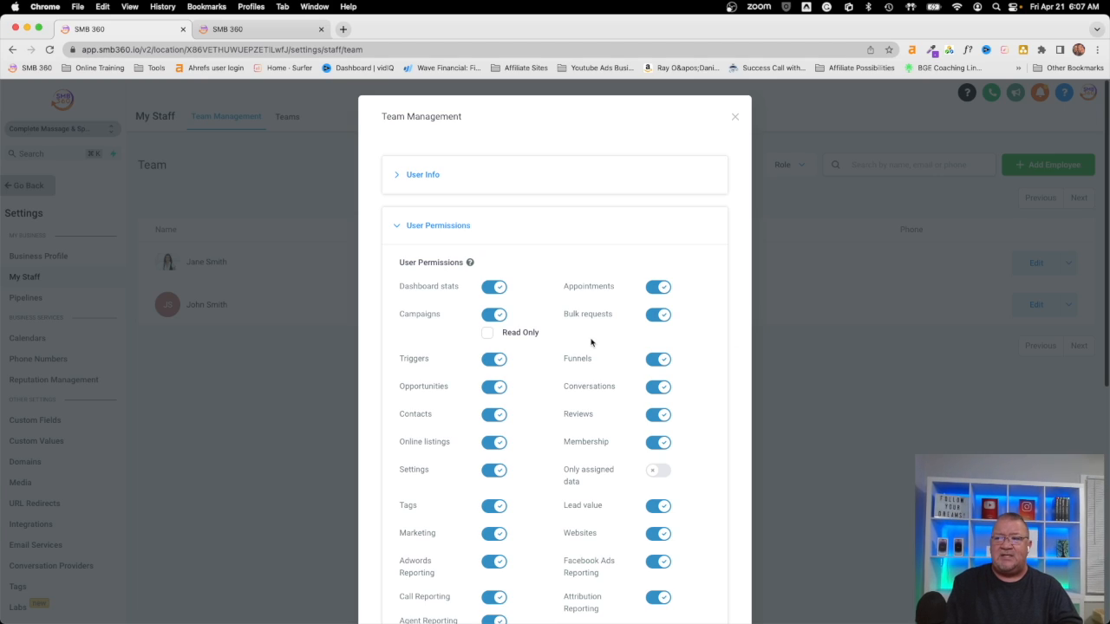
scroll(597, 413, "down", 3)
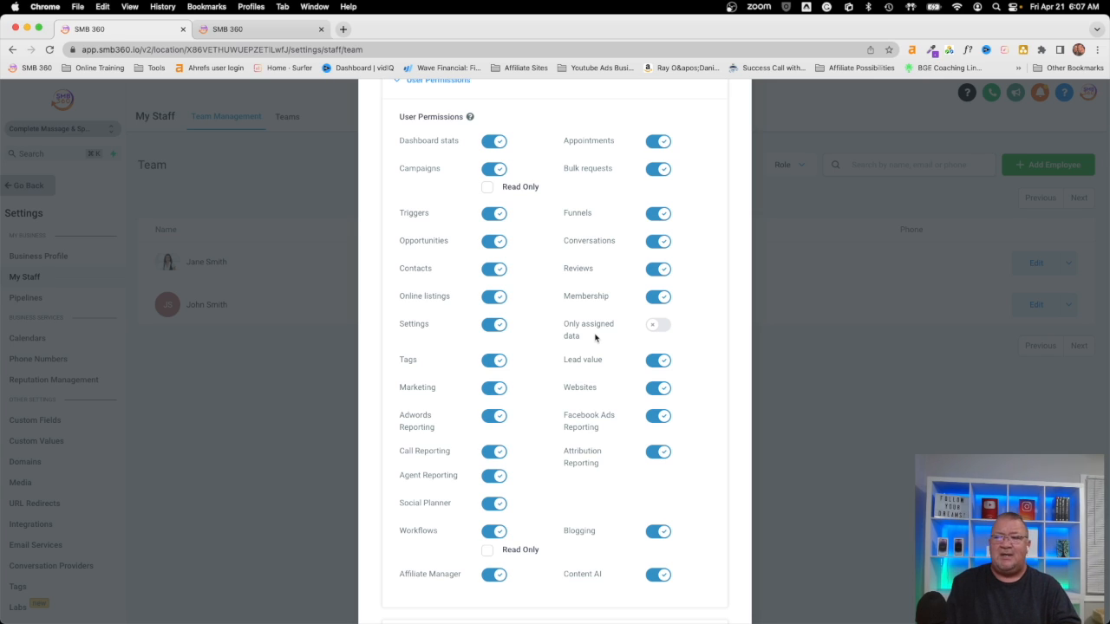
scroll(595, 336, "down", 5)
left_click(411, 574)
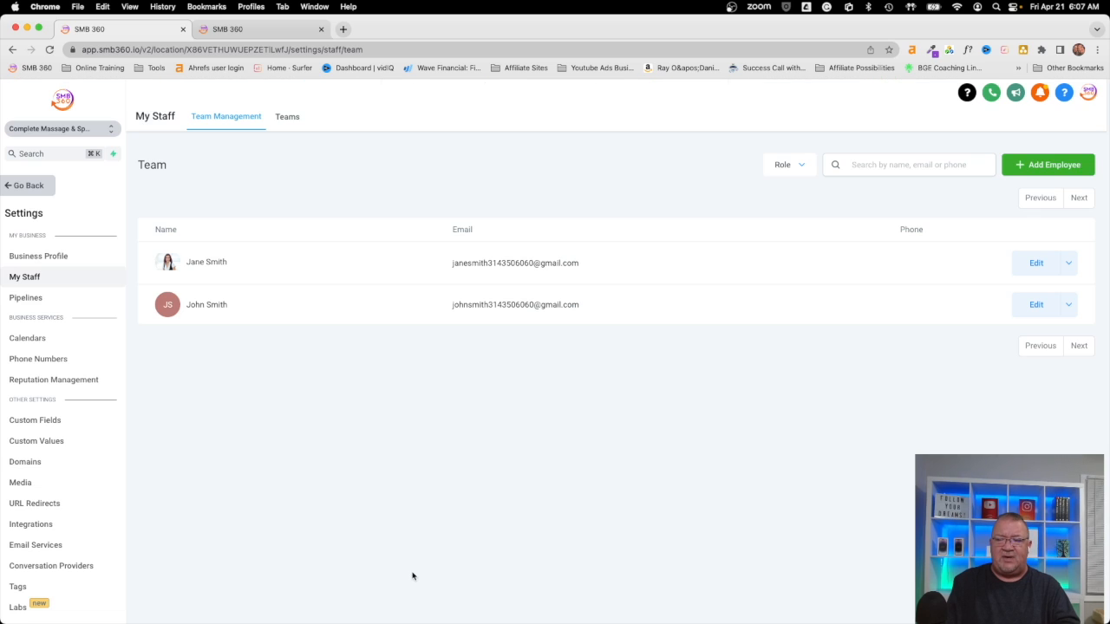